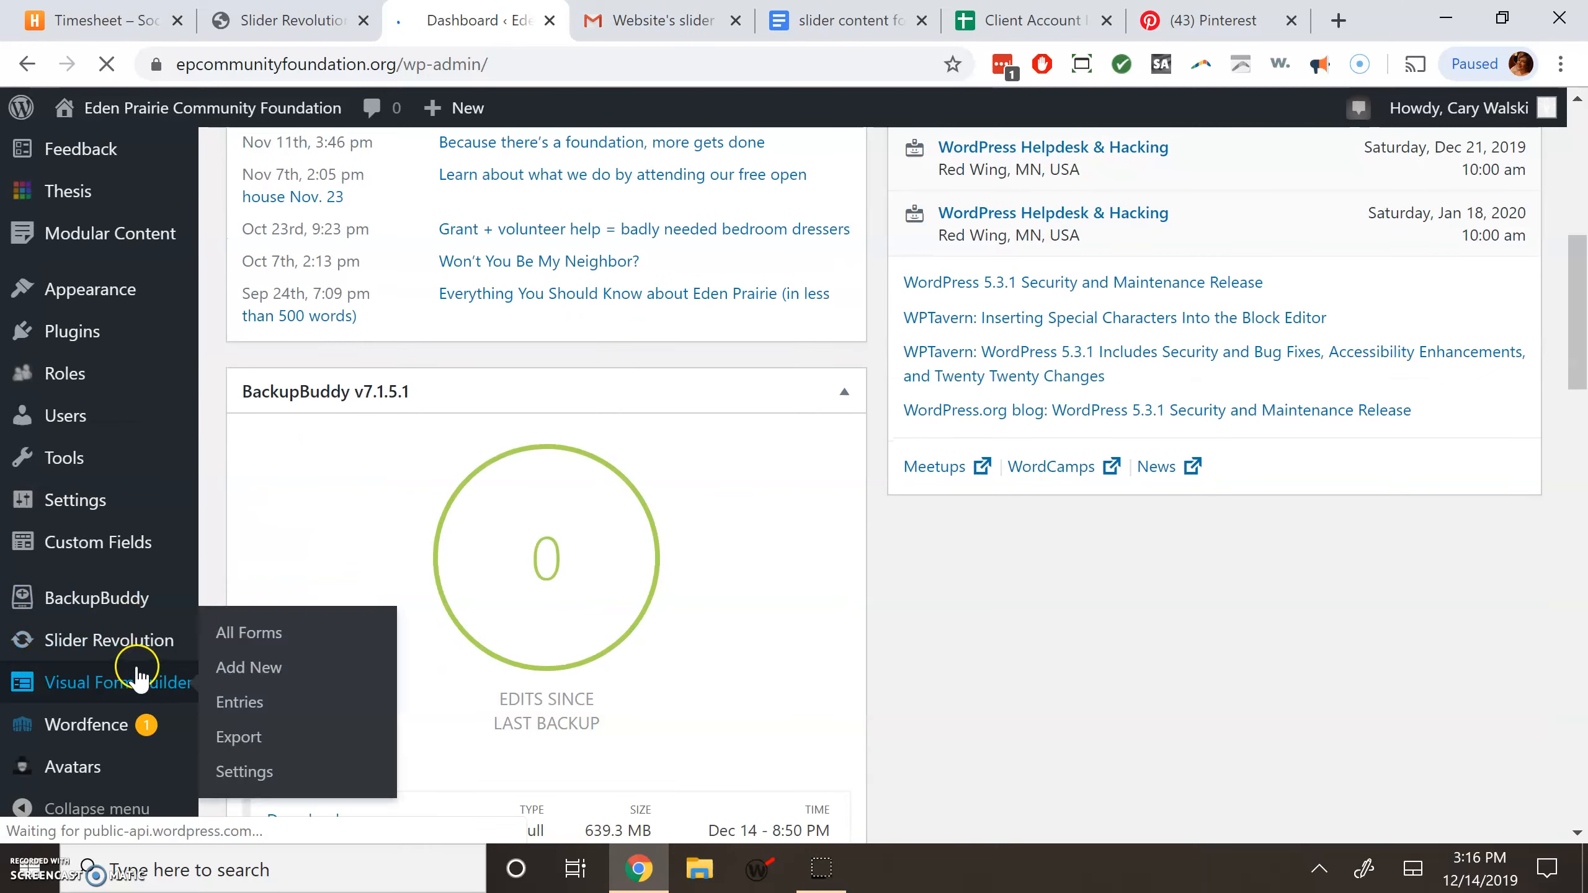
# Open the #1 Miracle Field slide of the Home Slider module in Slider Revolution for editing
pyautogui.click(139, 657)
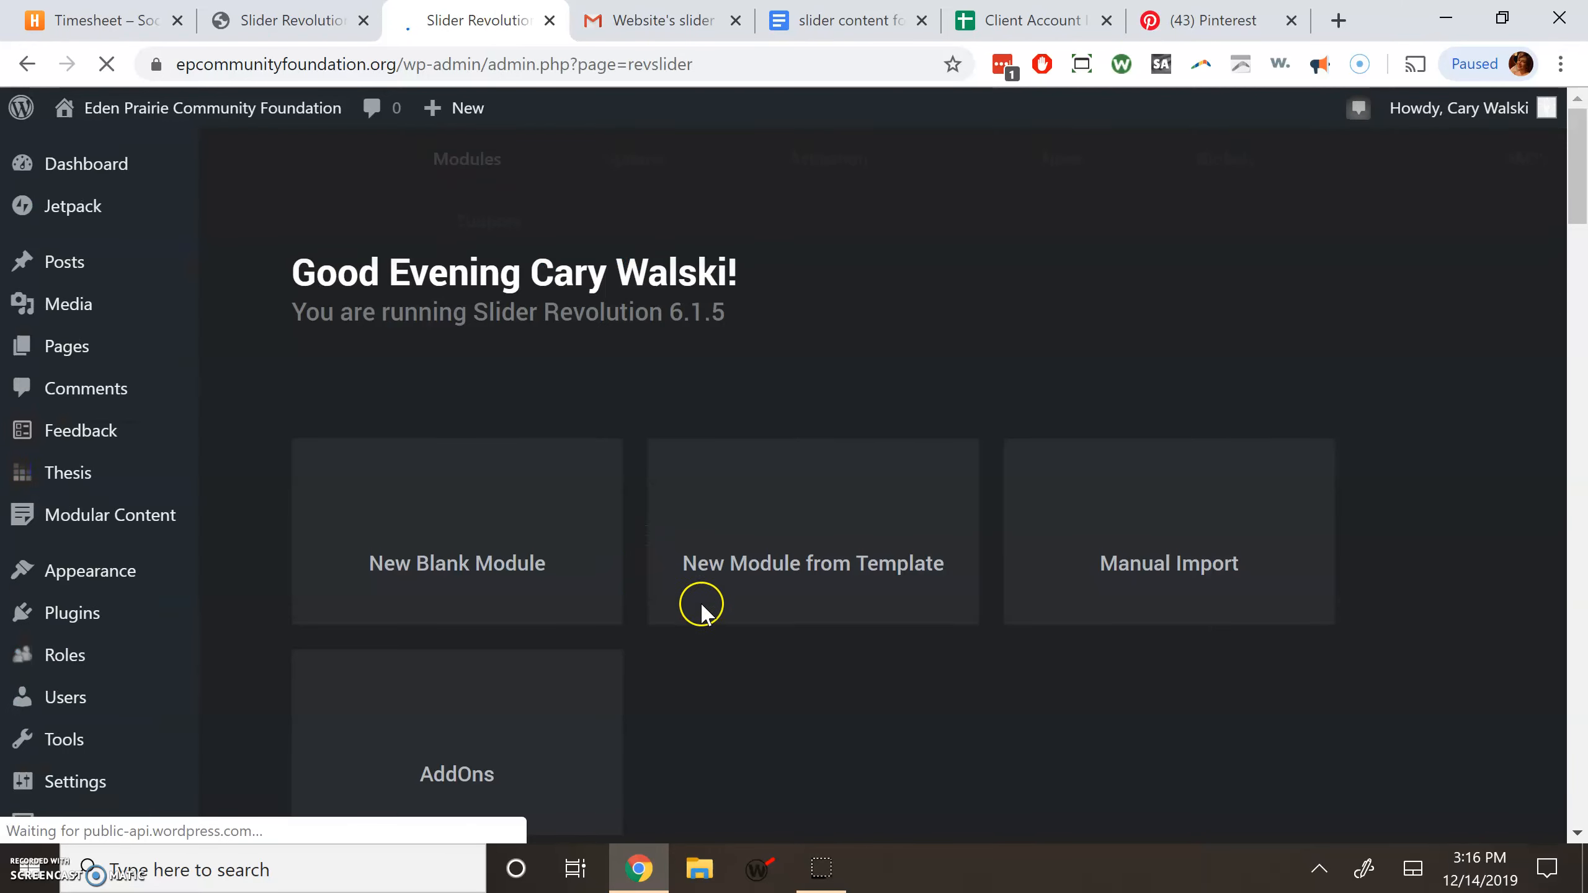
pyautogui.scroll(-5, 698, 603)
pyautogui.moveTo(588, 610)
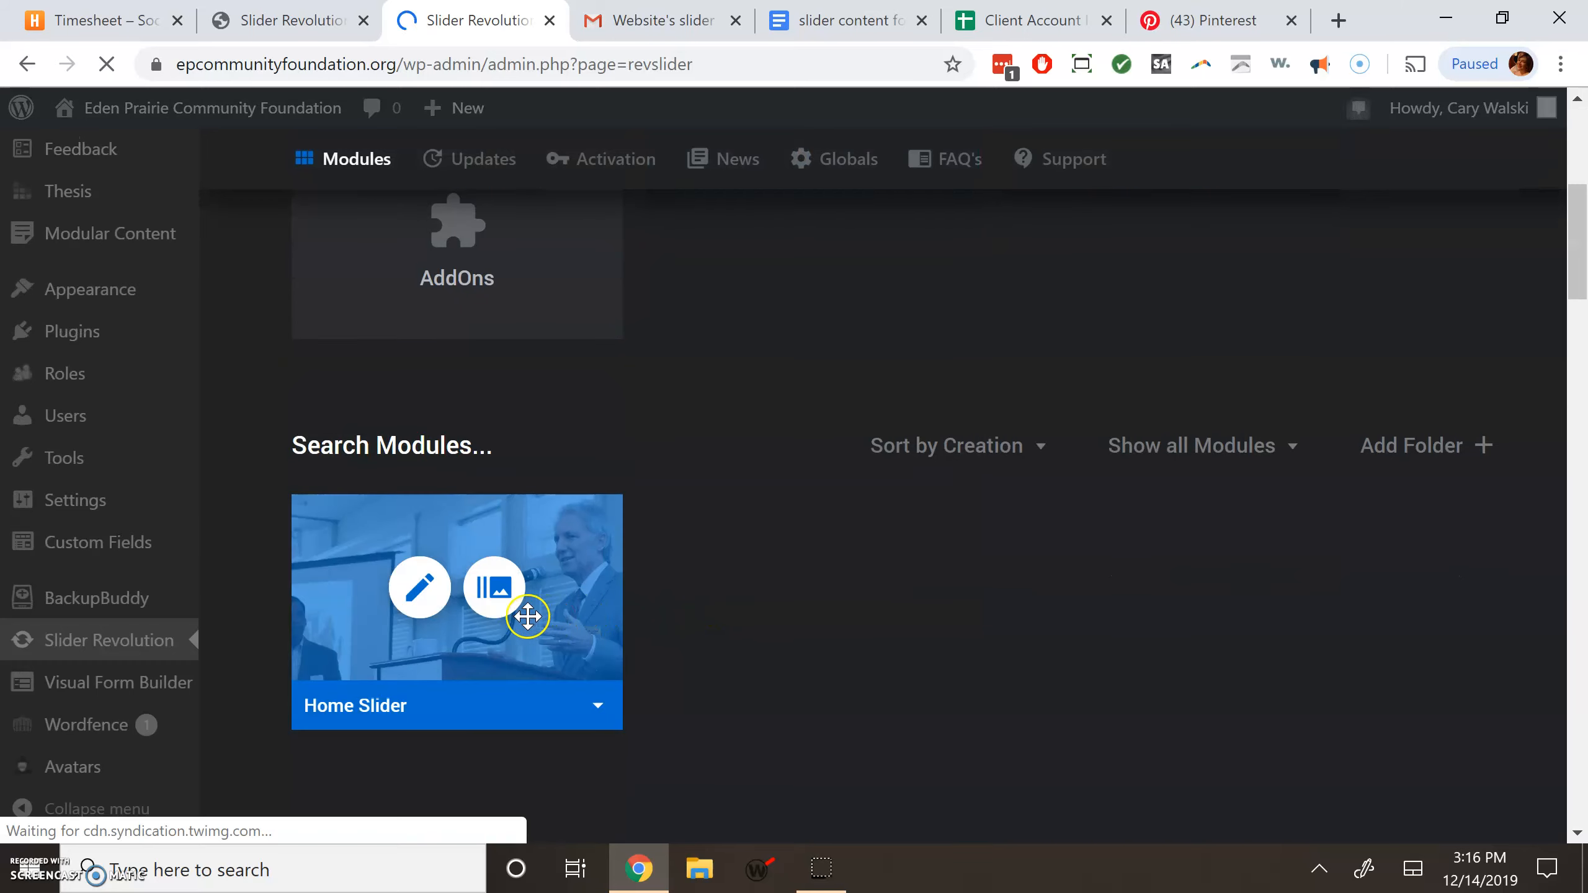
pyautogui.click(495, 591)
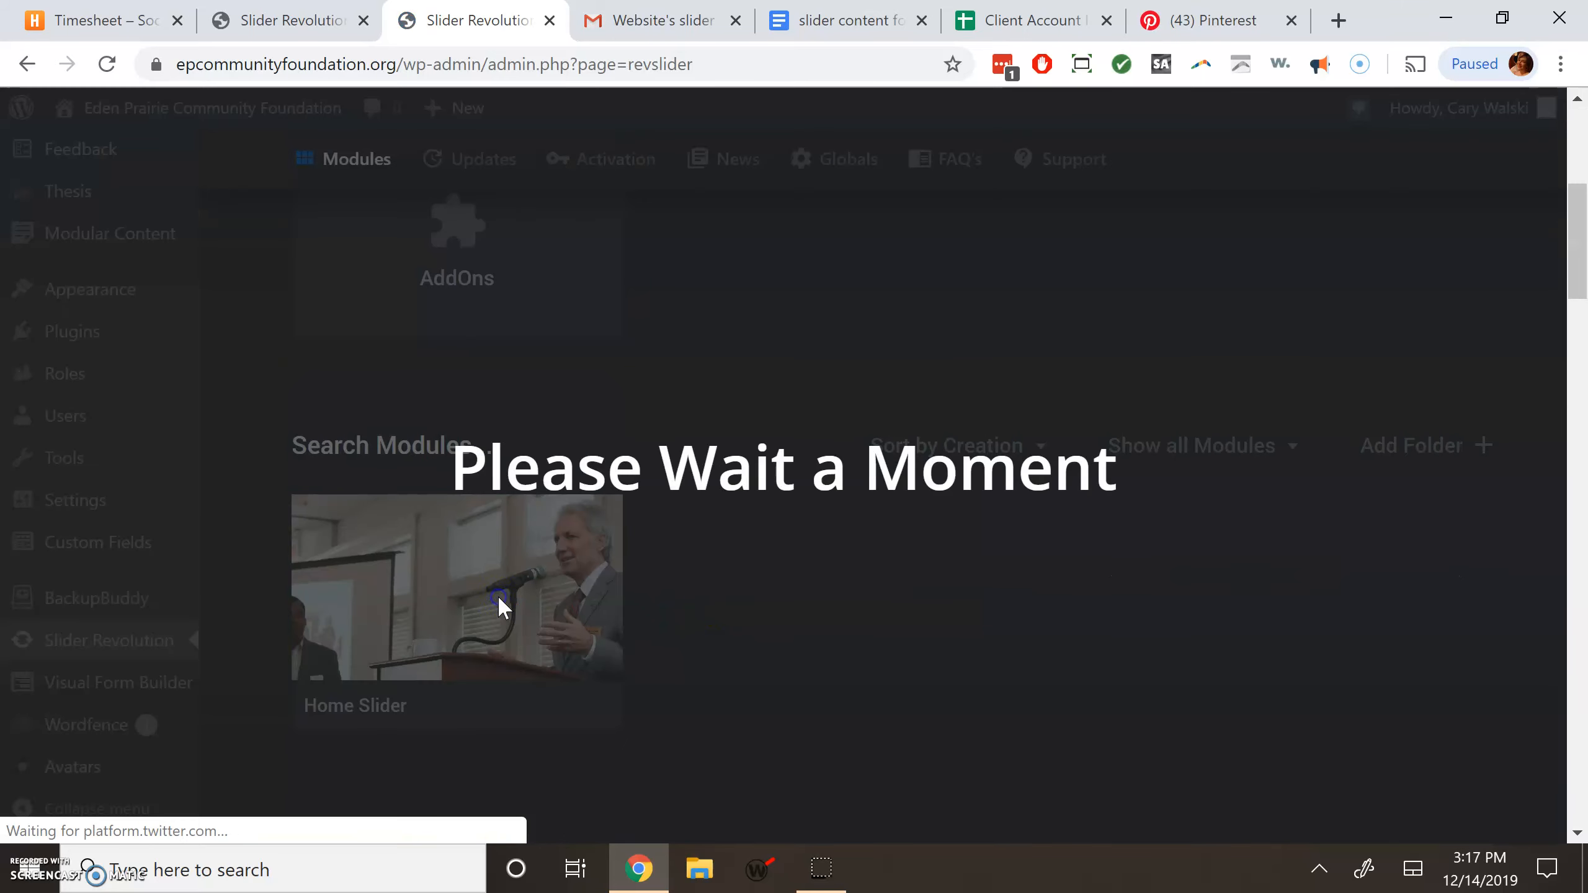
pyautogui.scroll(-3, 888, 676)
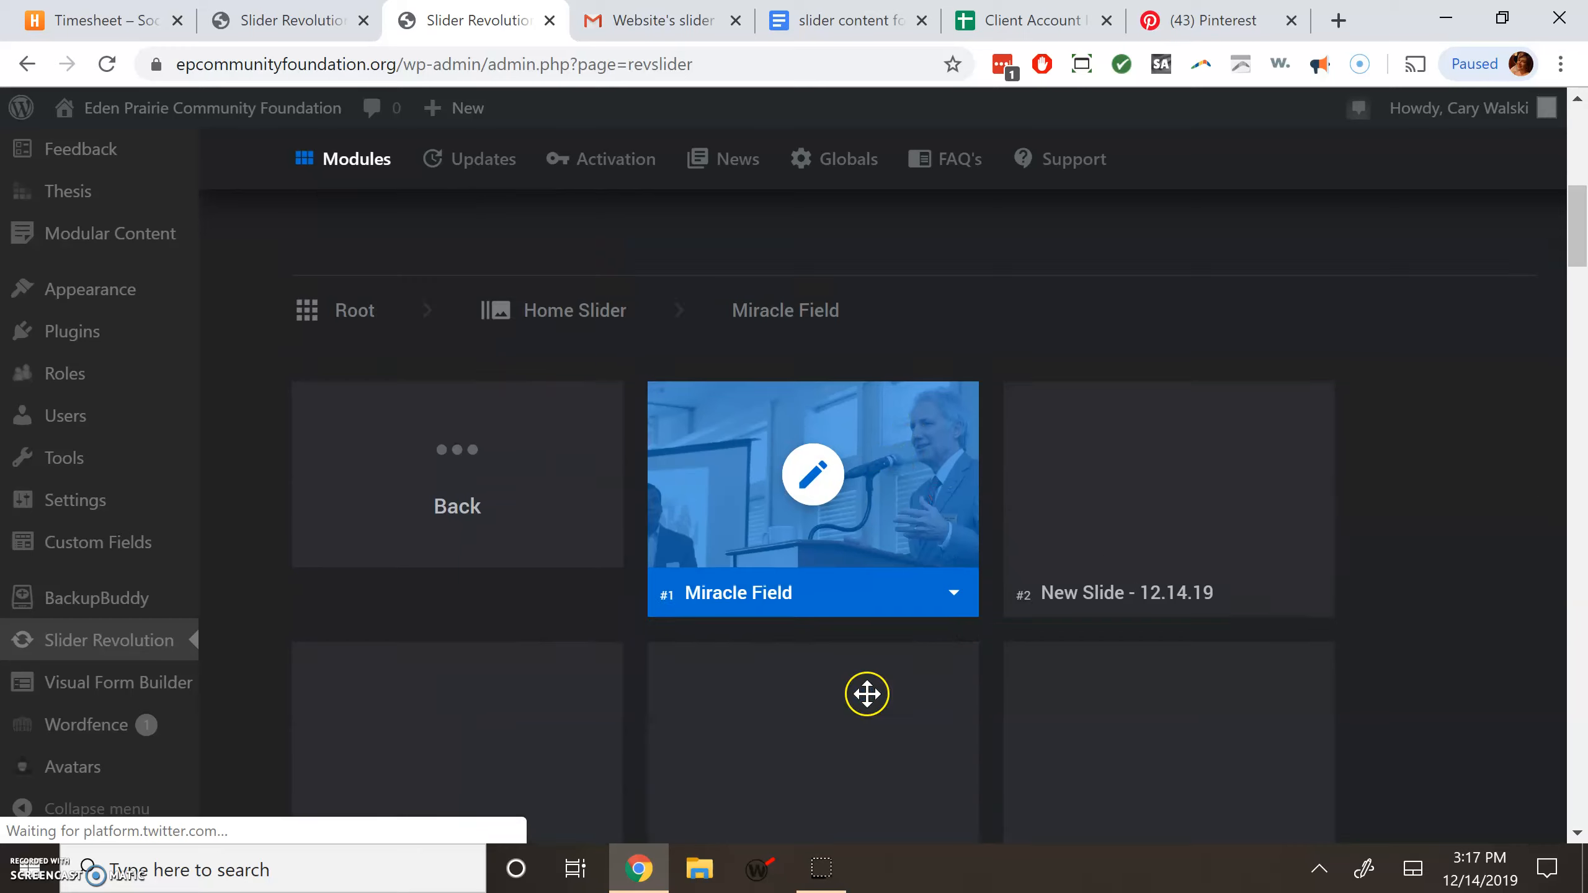
pyautogui.click(824, 463)
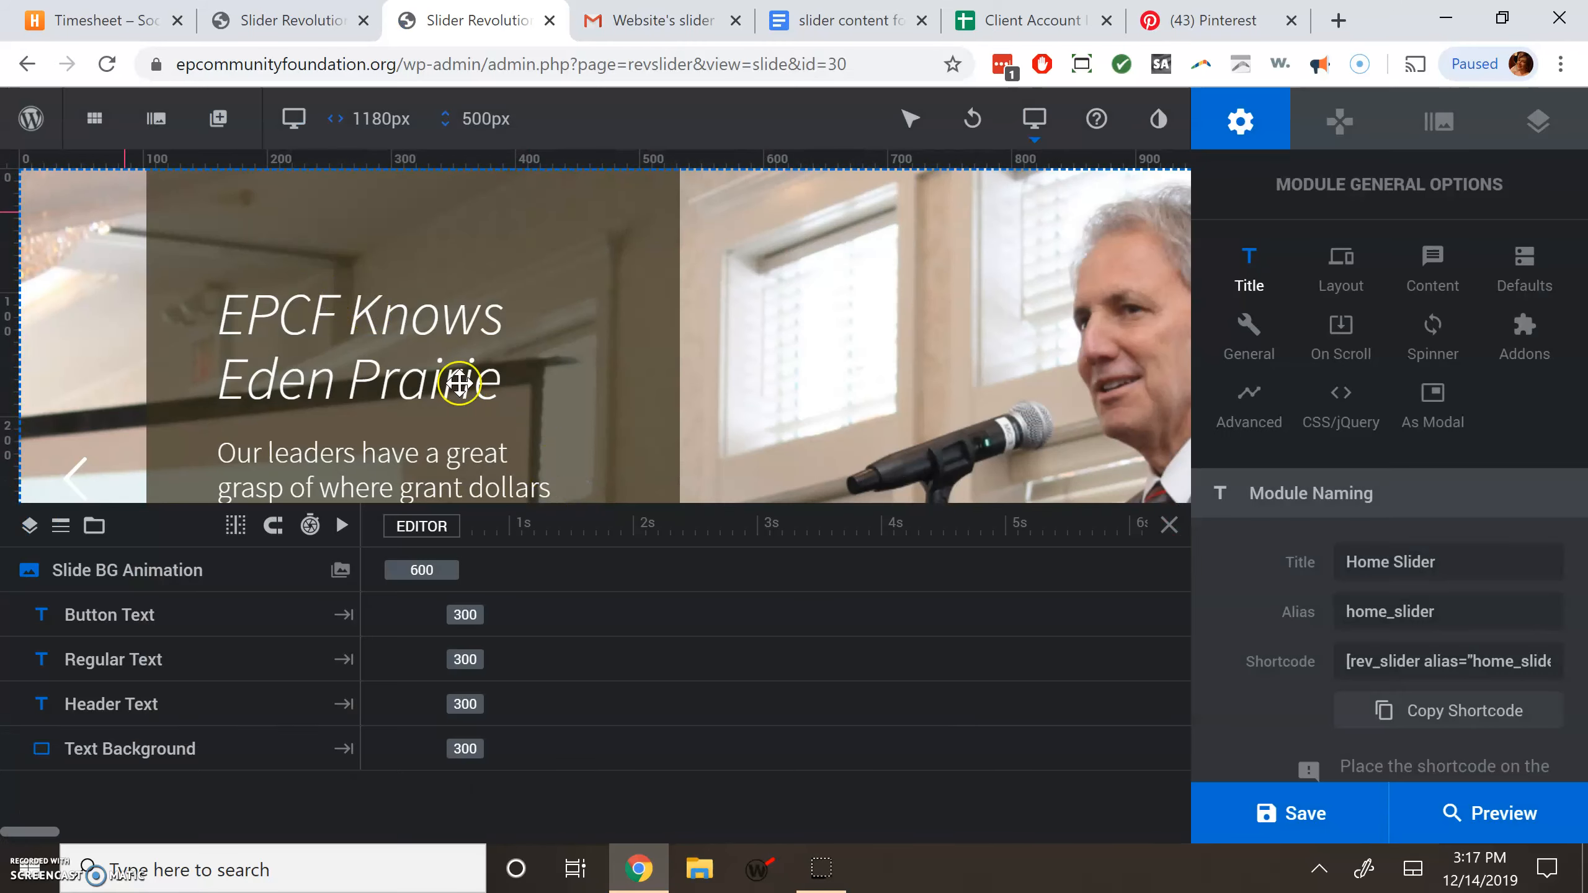
# Add a slide to the slider by importing New Slide - 12.14.19 from the site's own Home Slider module as a template
pyautogui.moveTo(167, 135)
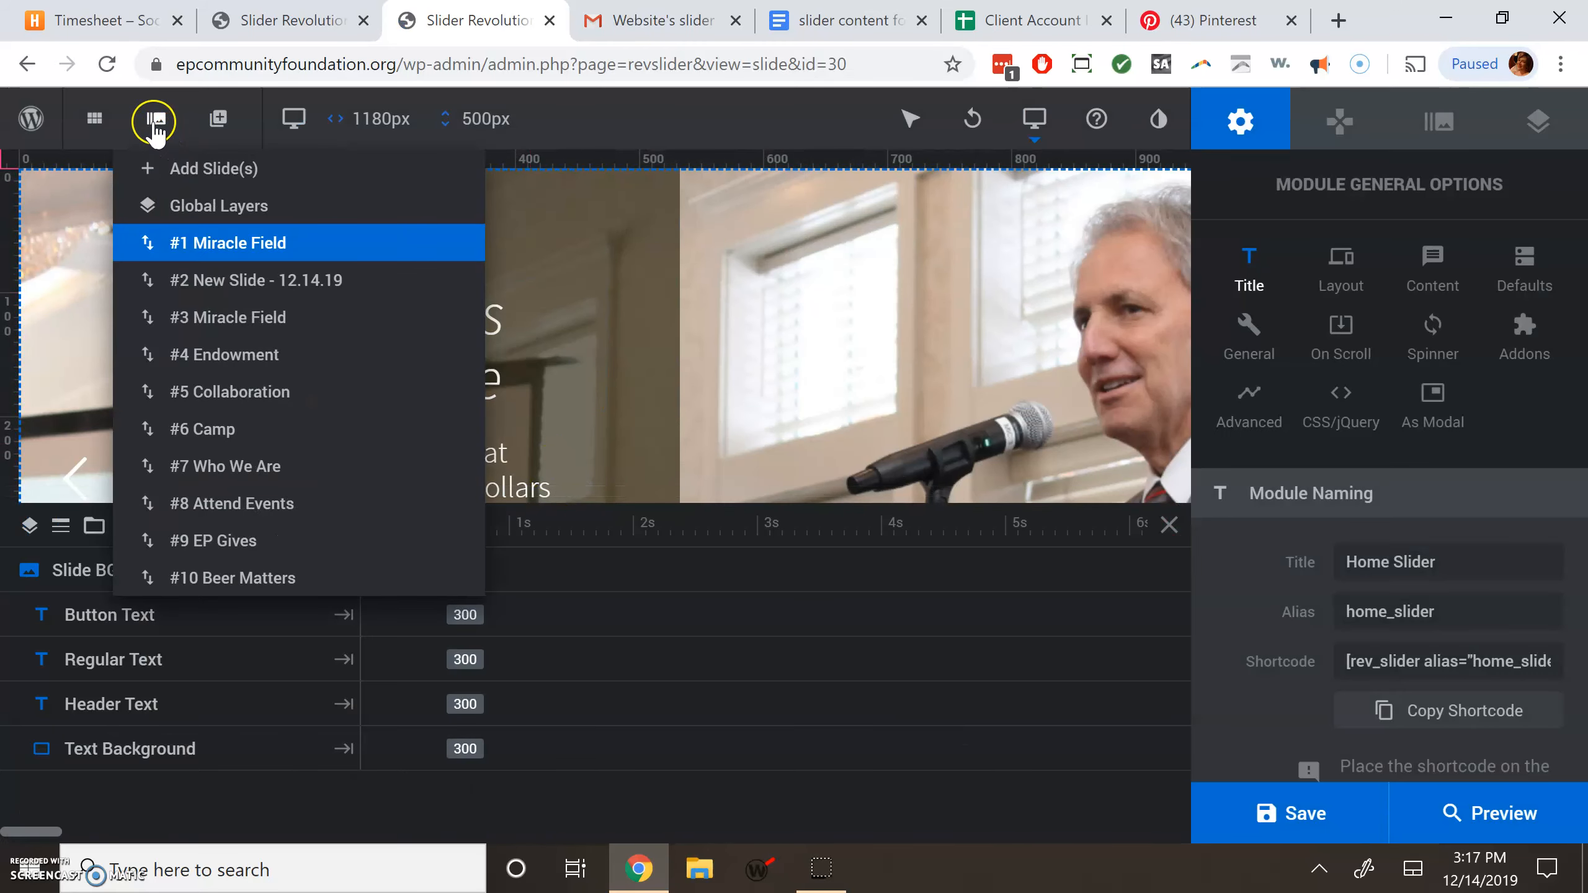
pyautogui.moveTo(149, 166)
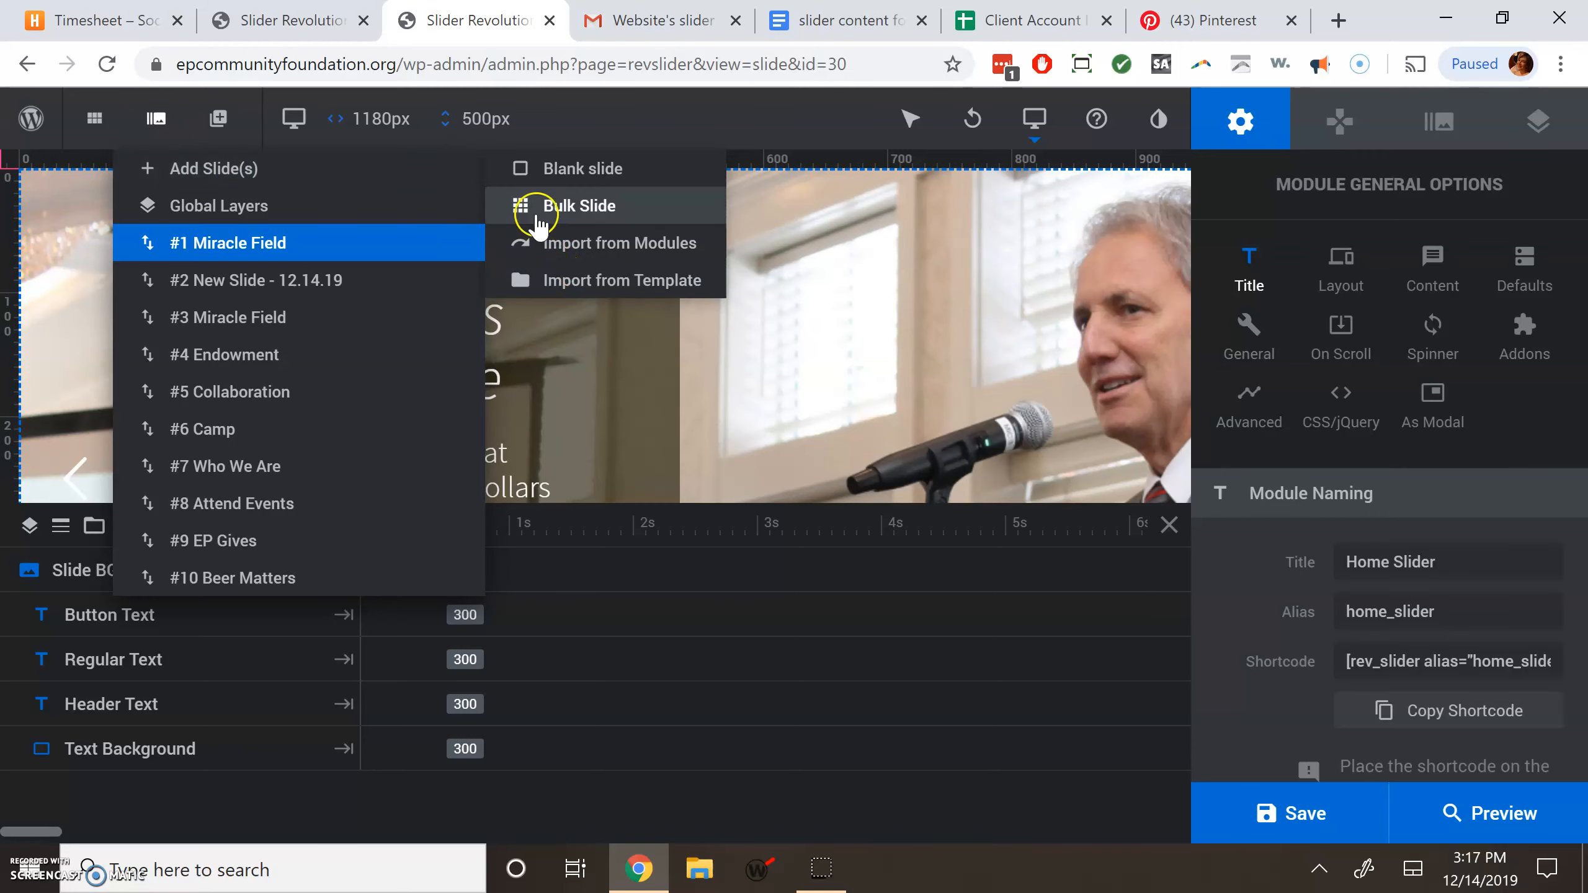
pyautogui.click(588, 282)
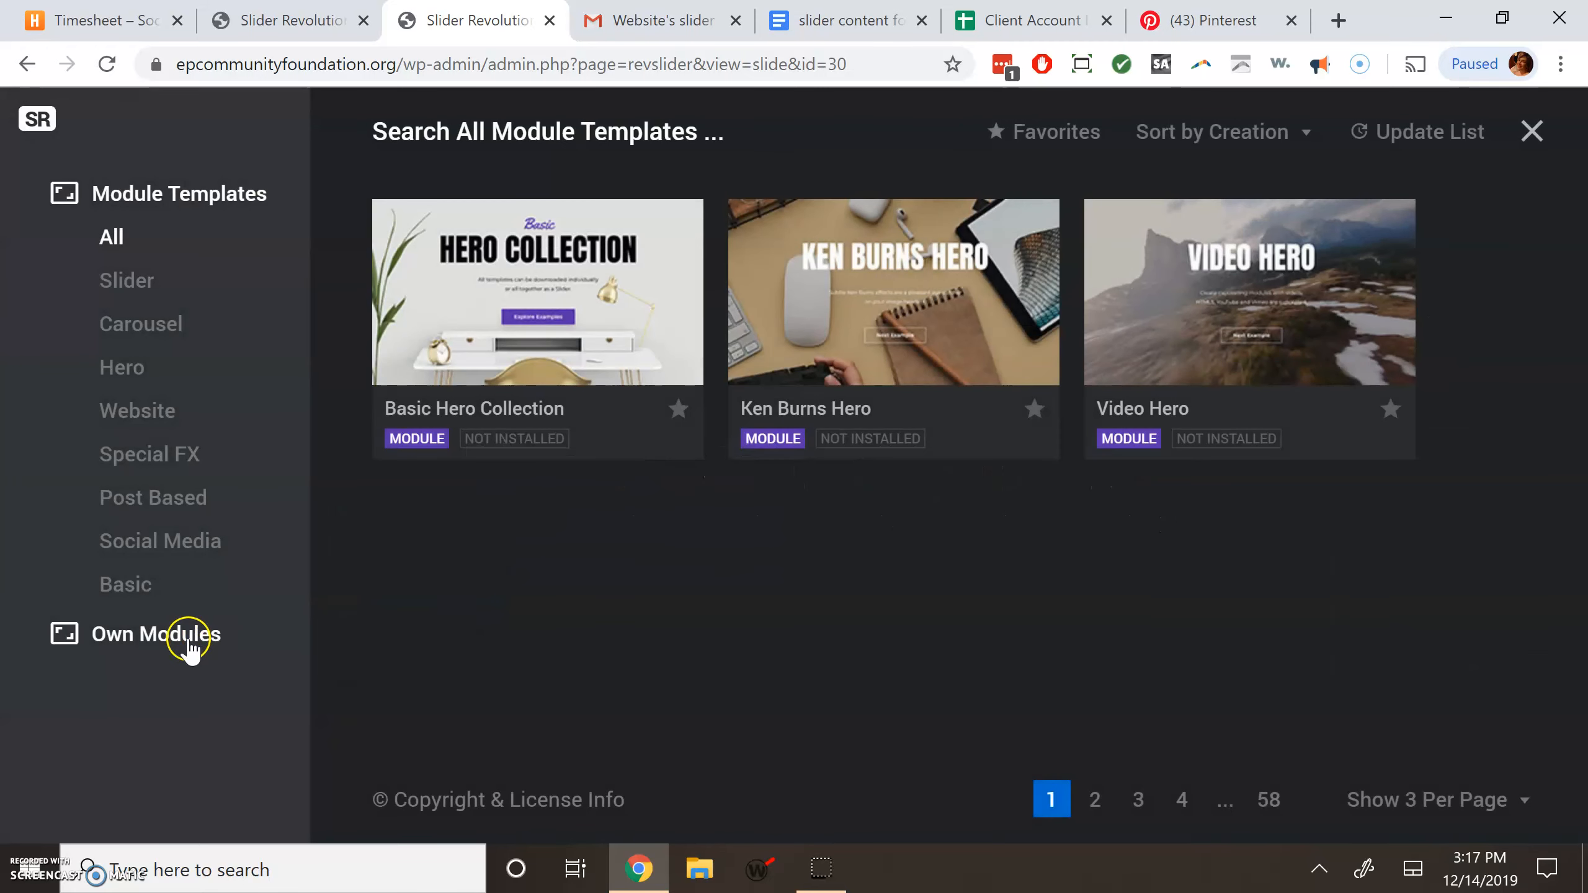
pyautogui.click(189, 647)
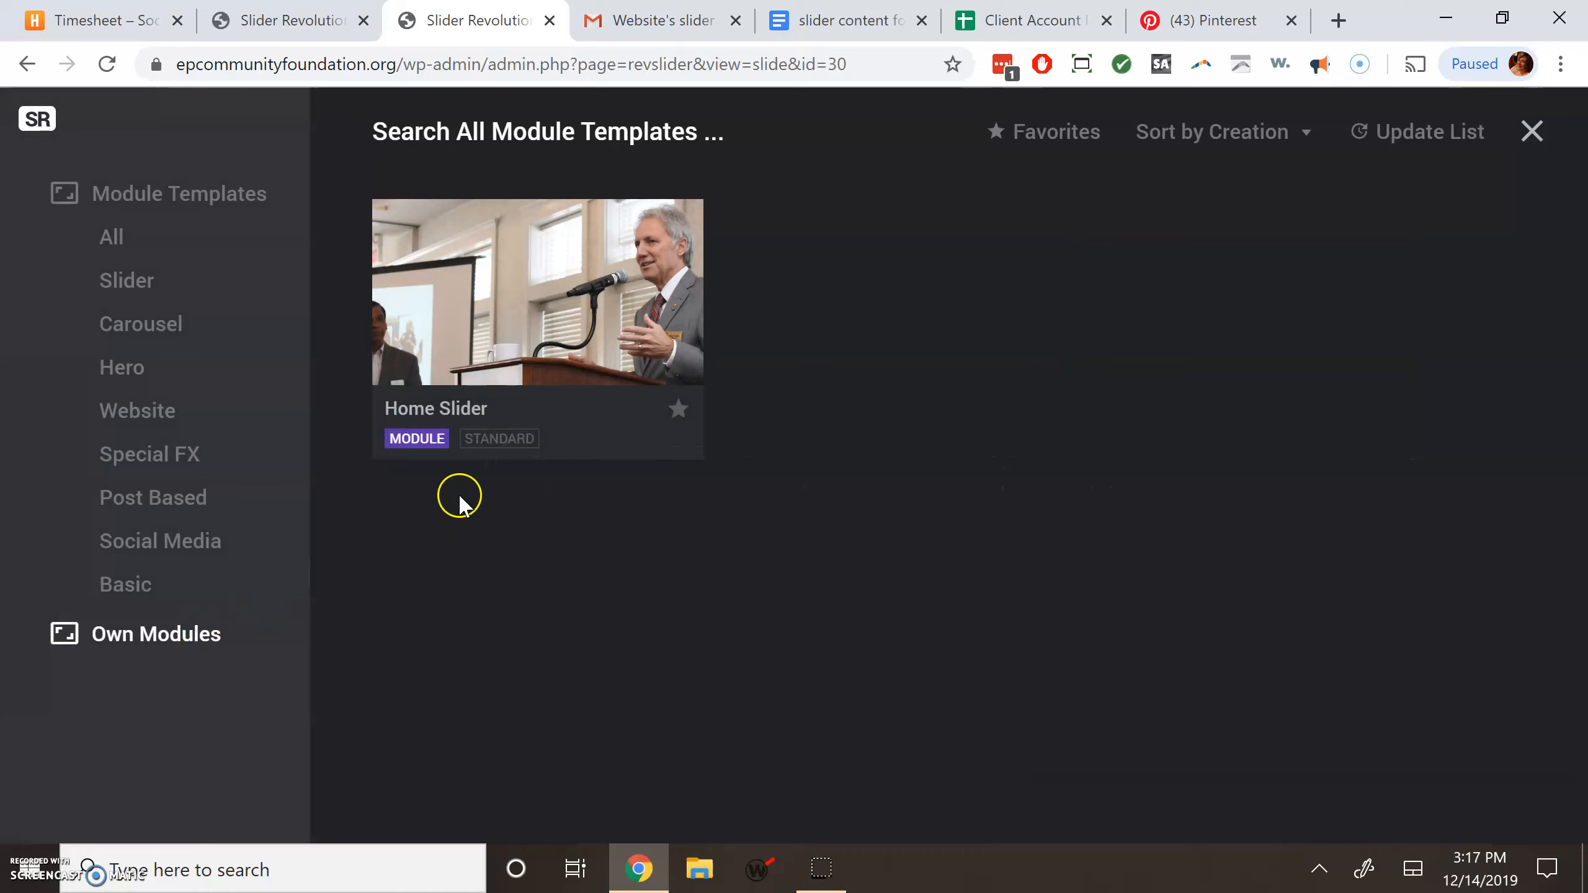
pyautogui.click(538, 306)
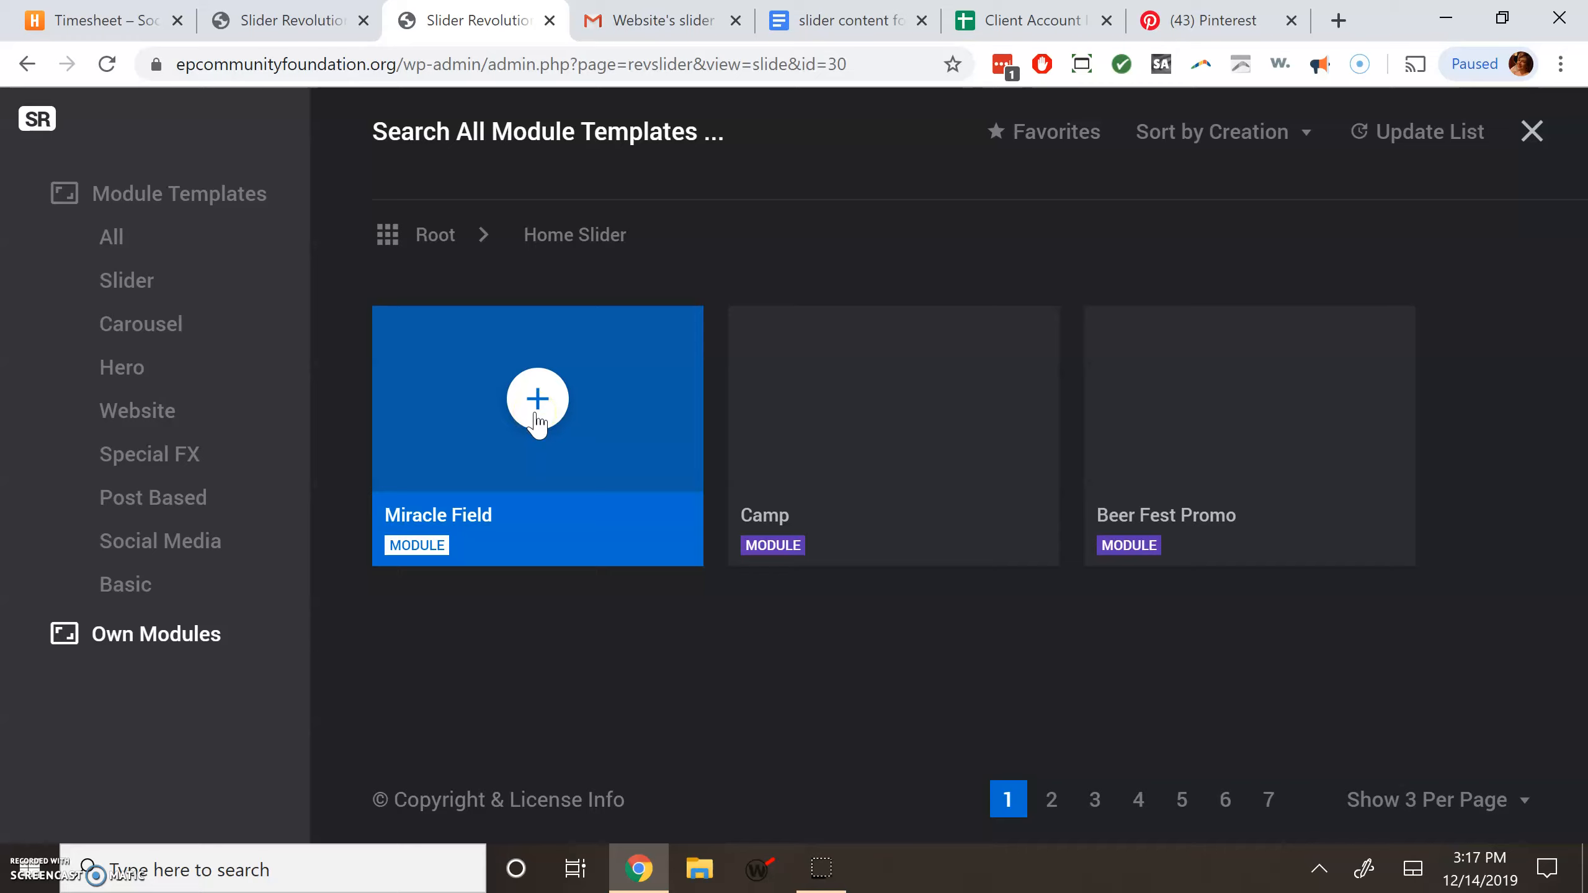
pyautogui.click(1052, 801)
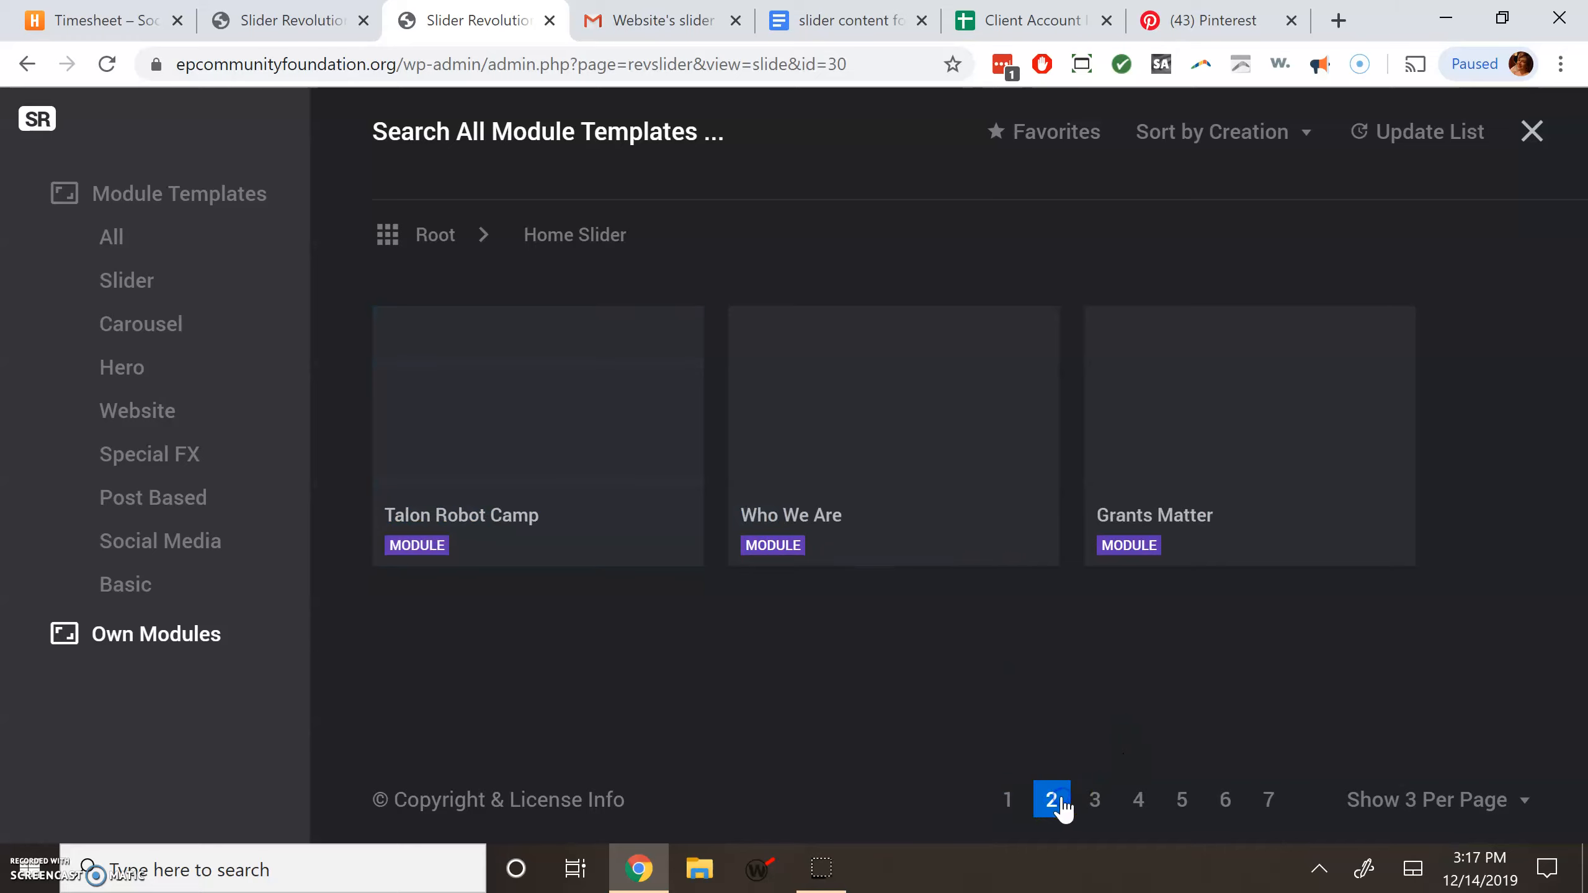
pyautogui.click(1222, 801)
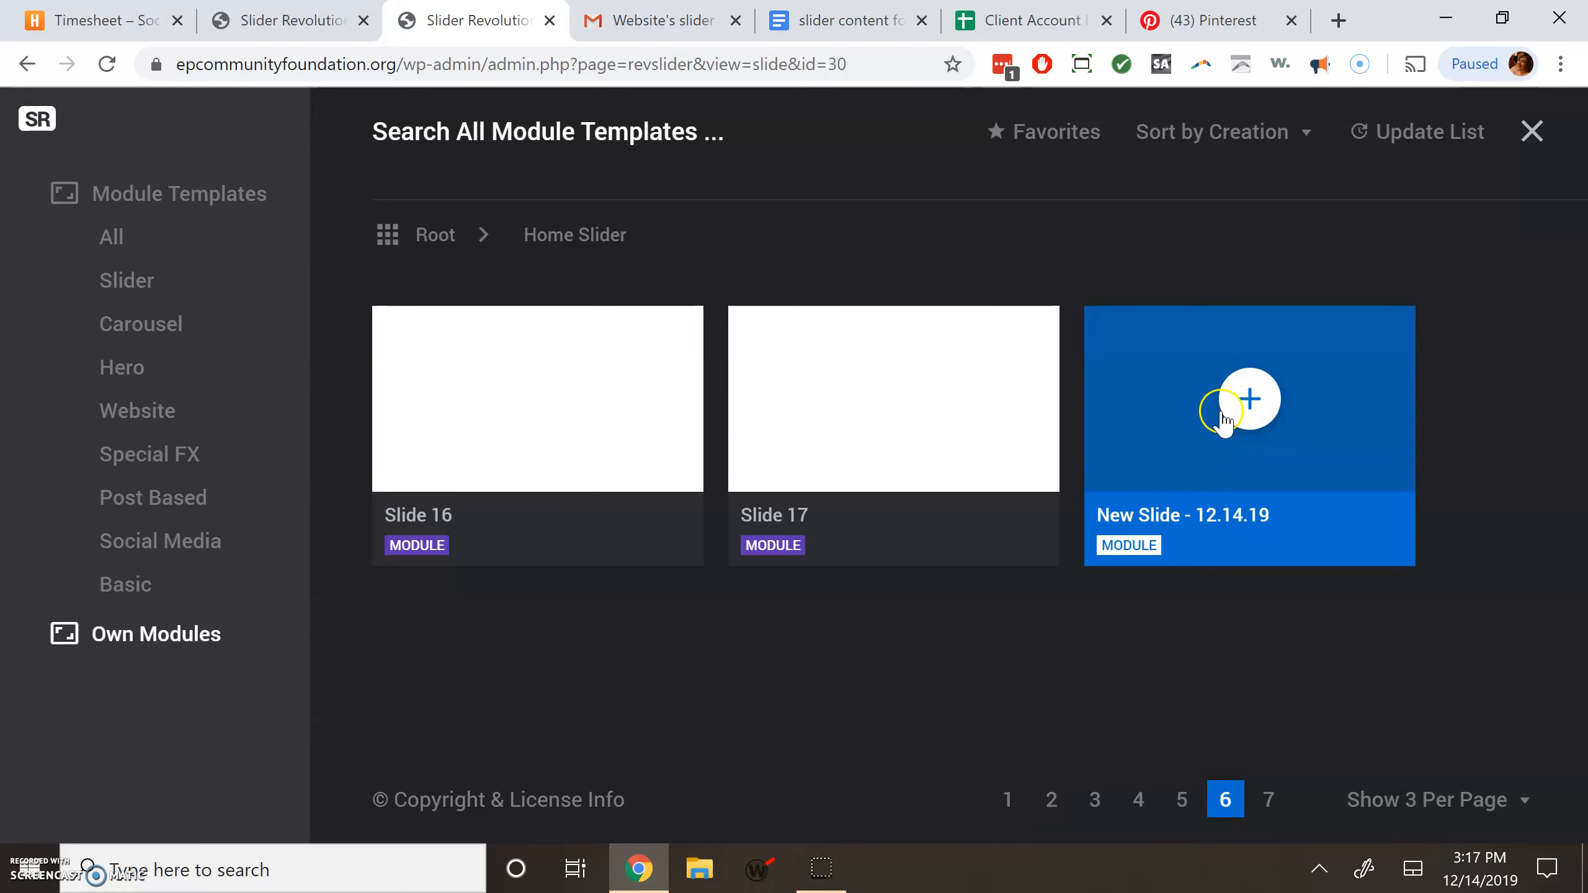
pyautogui.click(1252, 401)
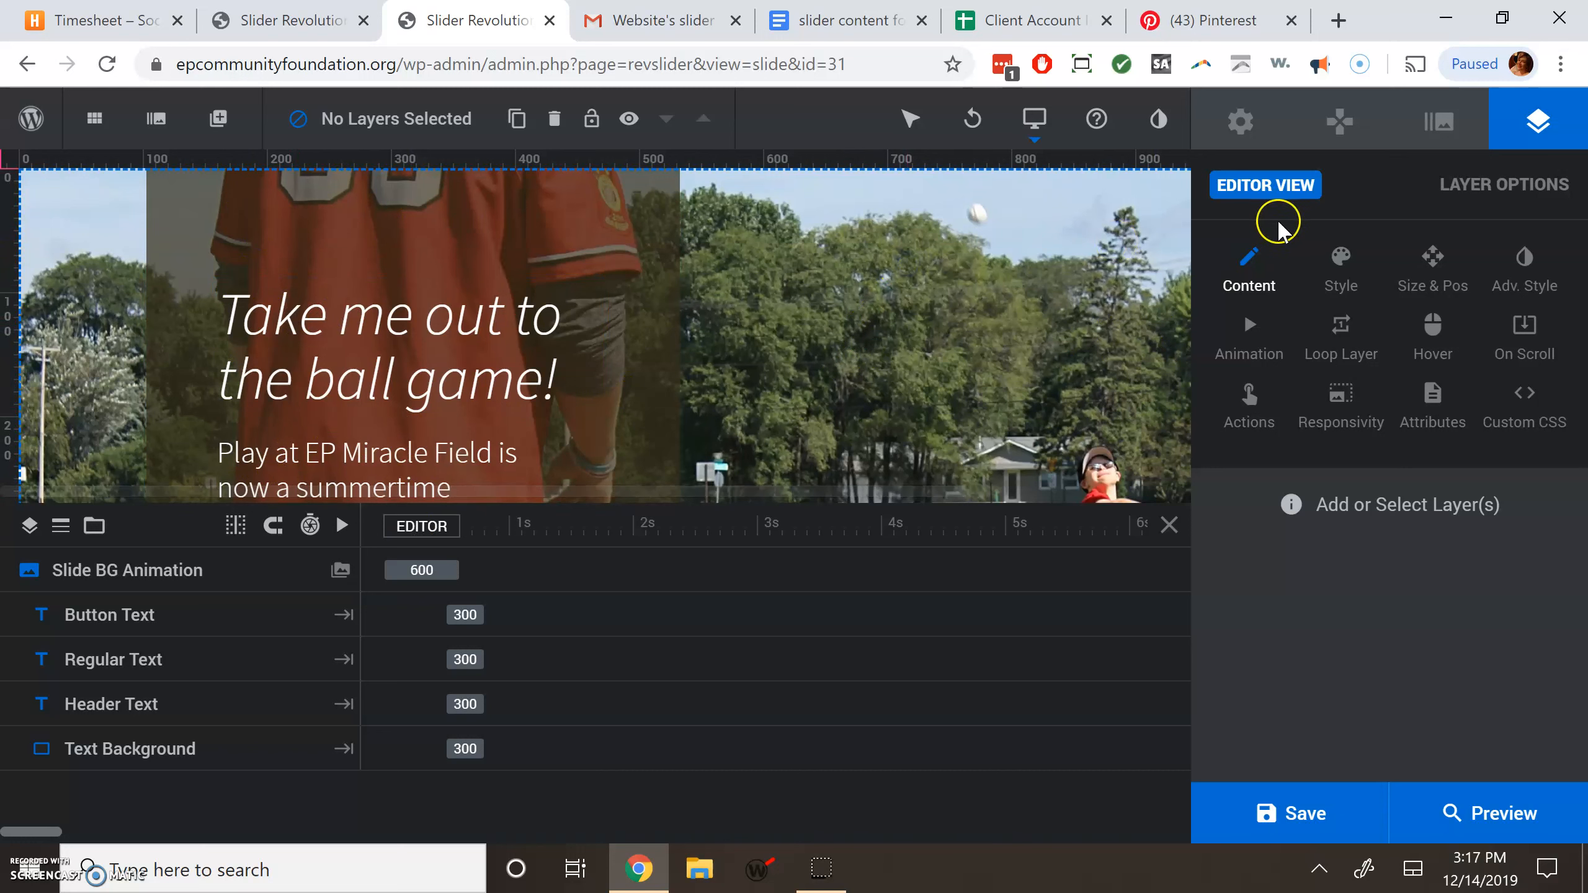
# Set the new slide's background to Board-leadership_website-slider-1.png from the media library and save the slide
pyautogui.click(1443, 128)
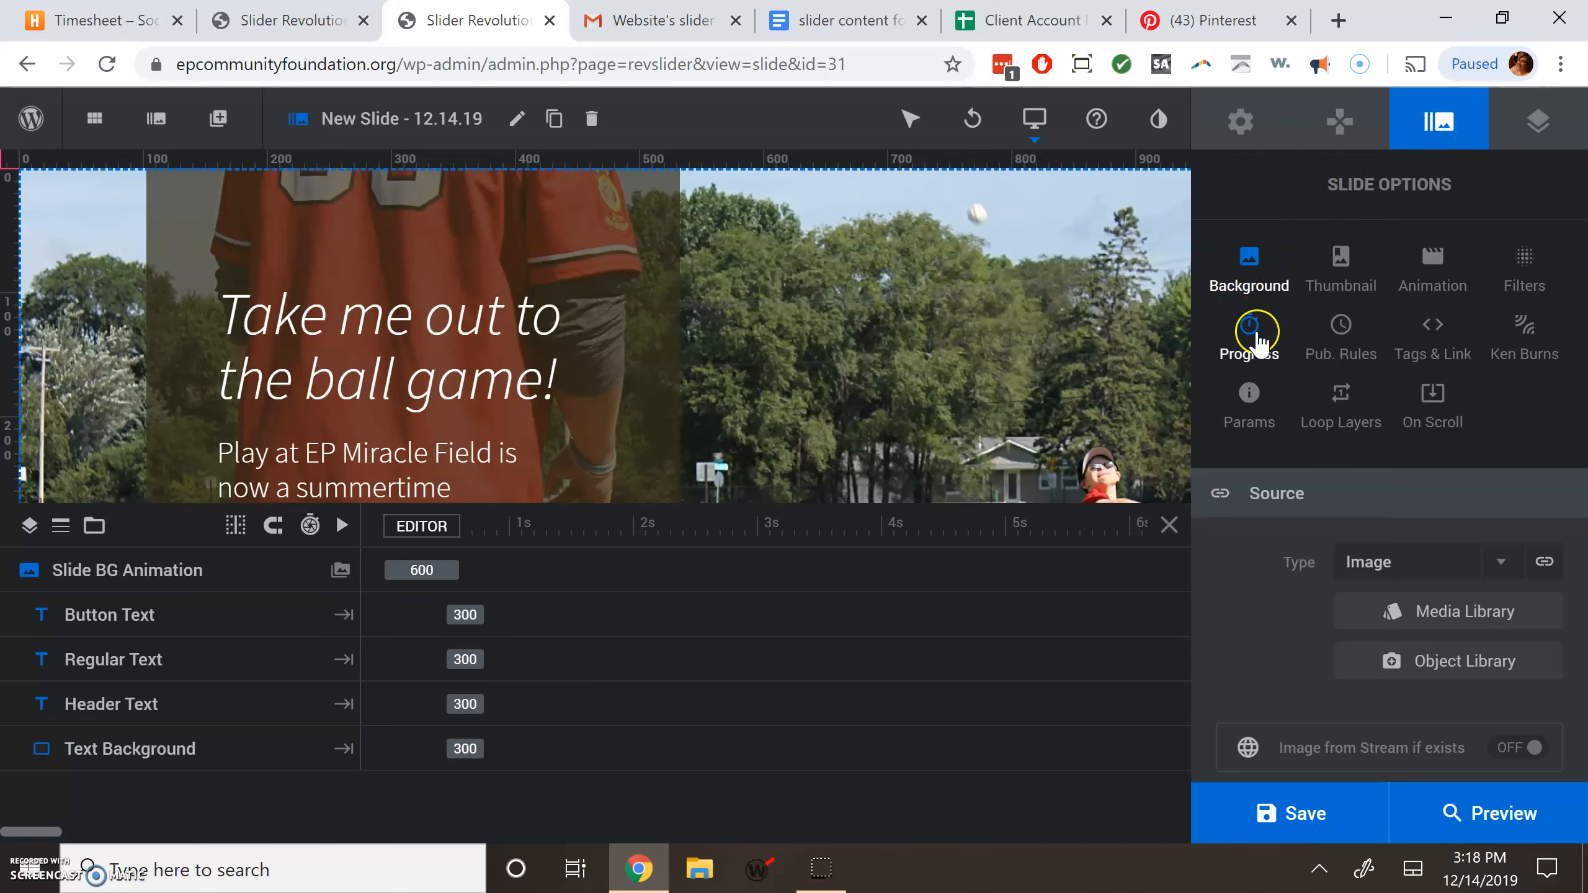
pyautogui.click(1422, 628)
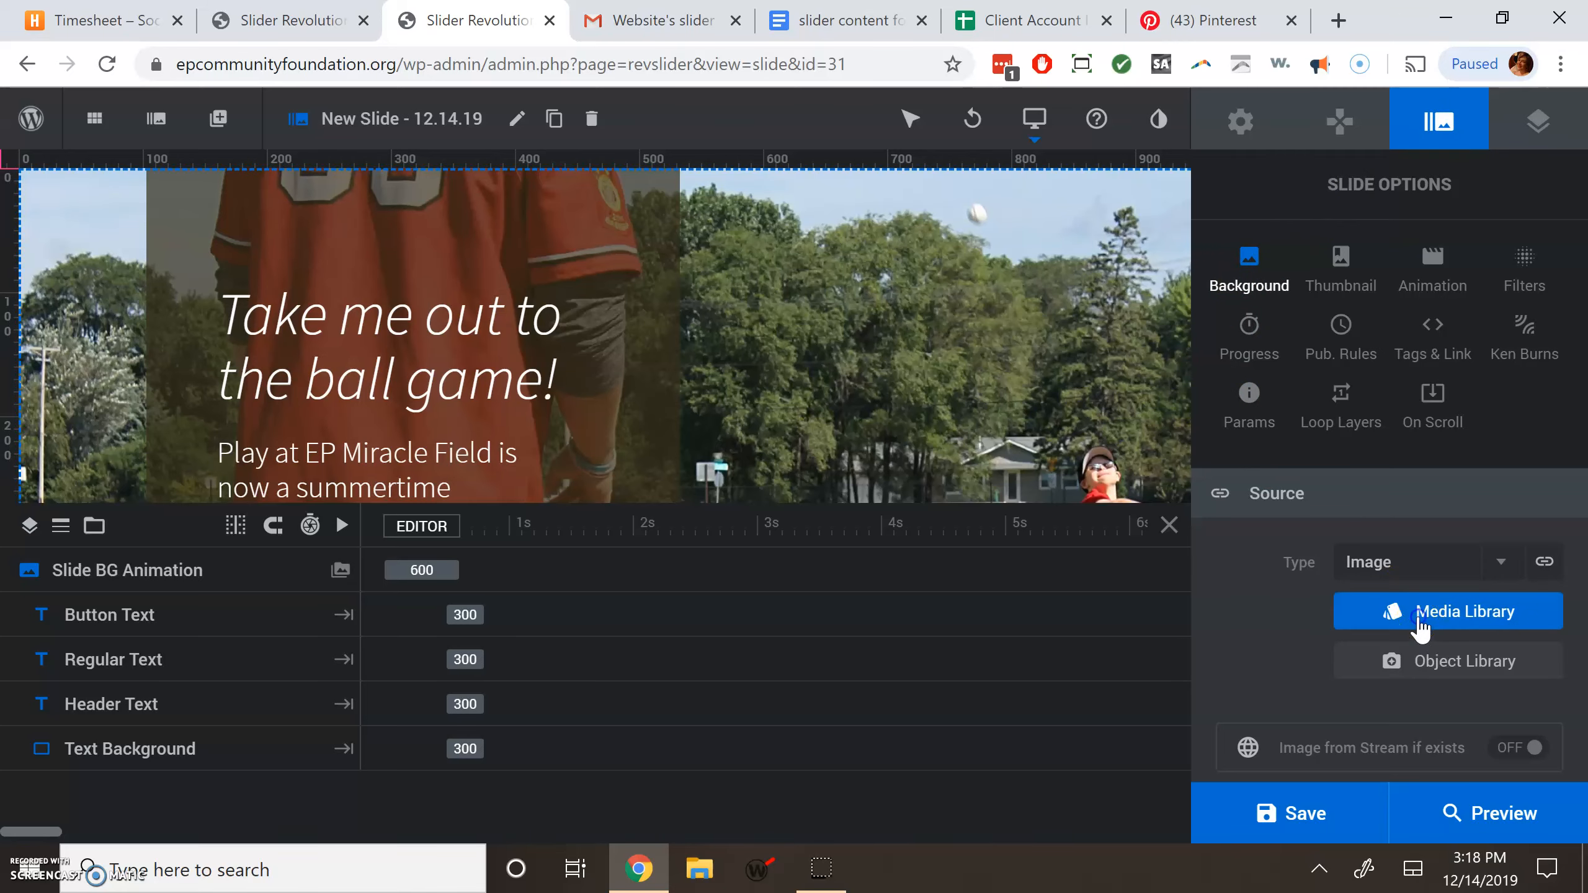
pyautogui.click(146, 441)
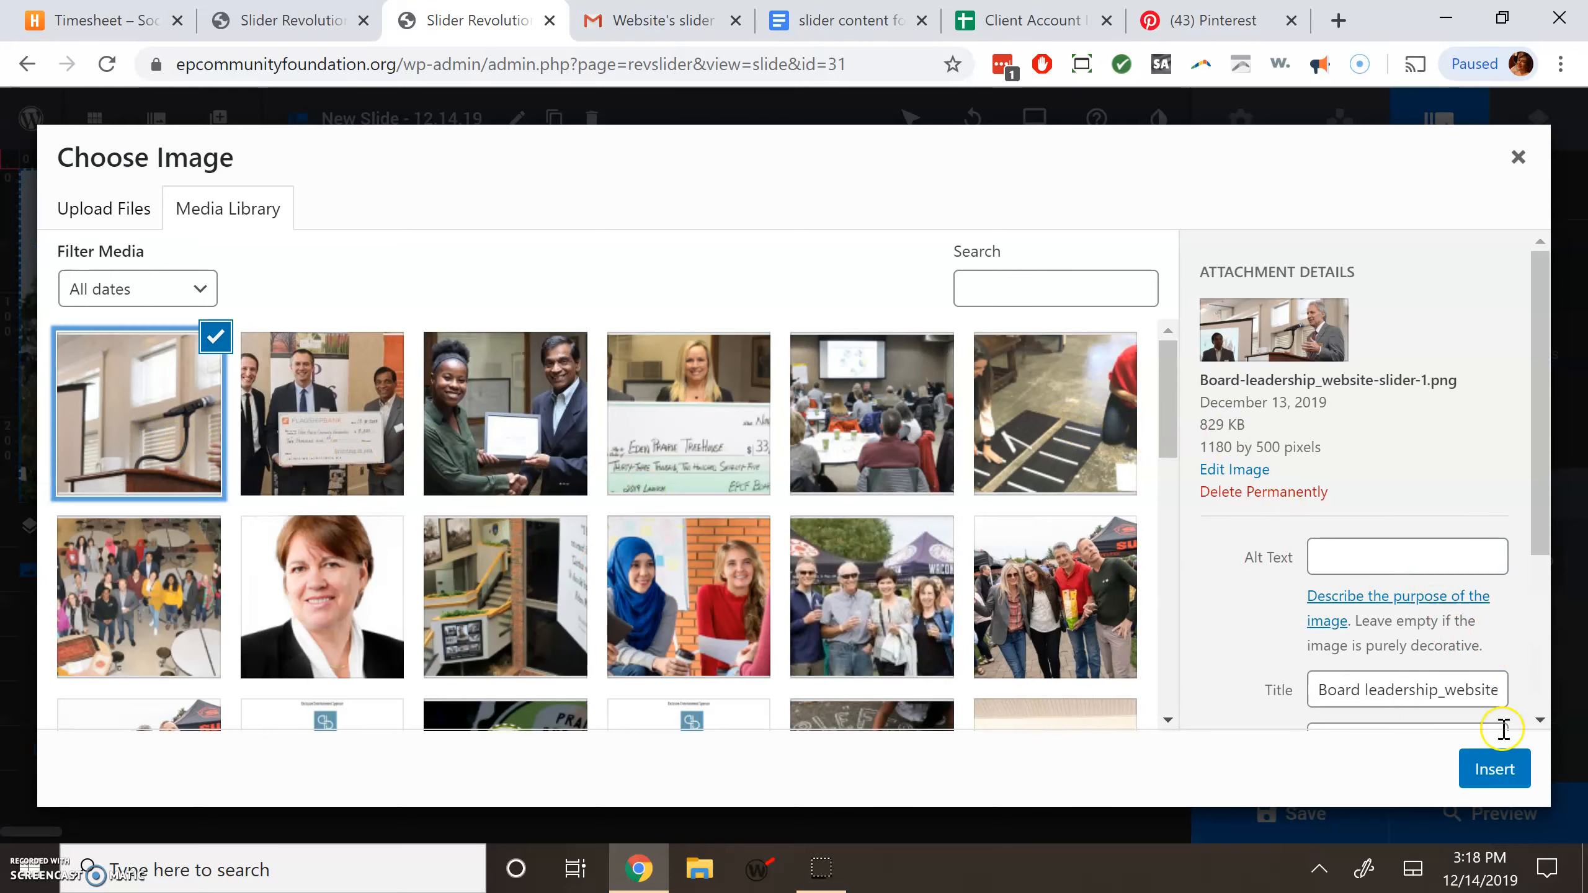
pyautogui.click(1495, 768)
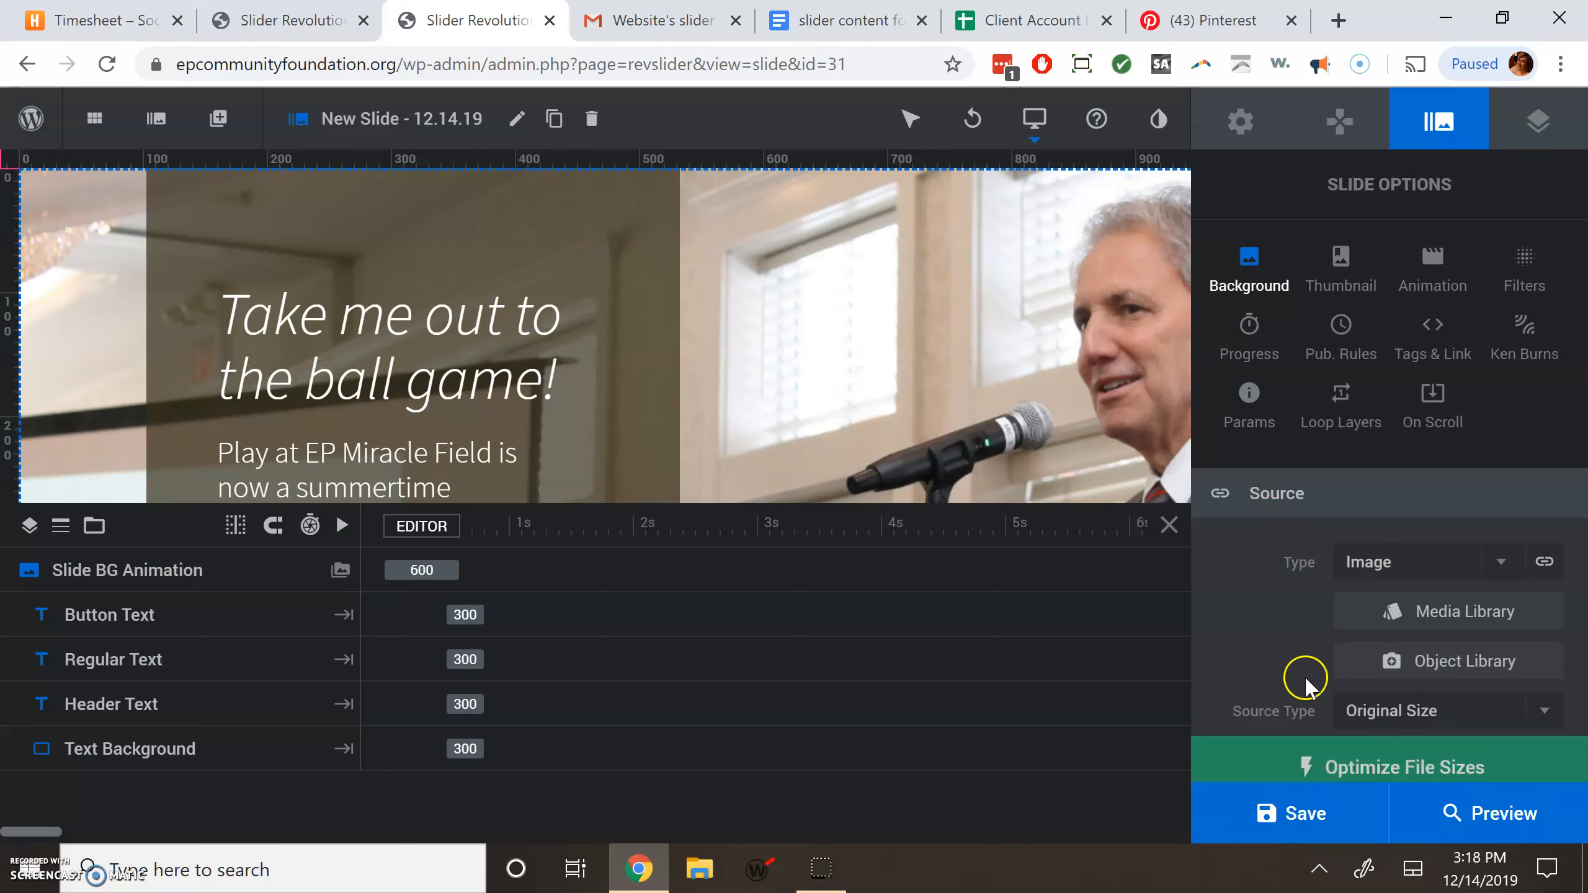
pyautogui.click(1295, 816)
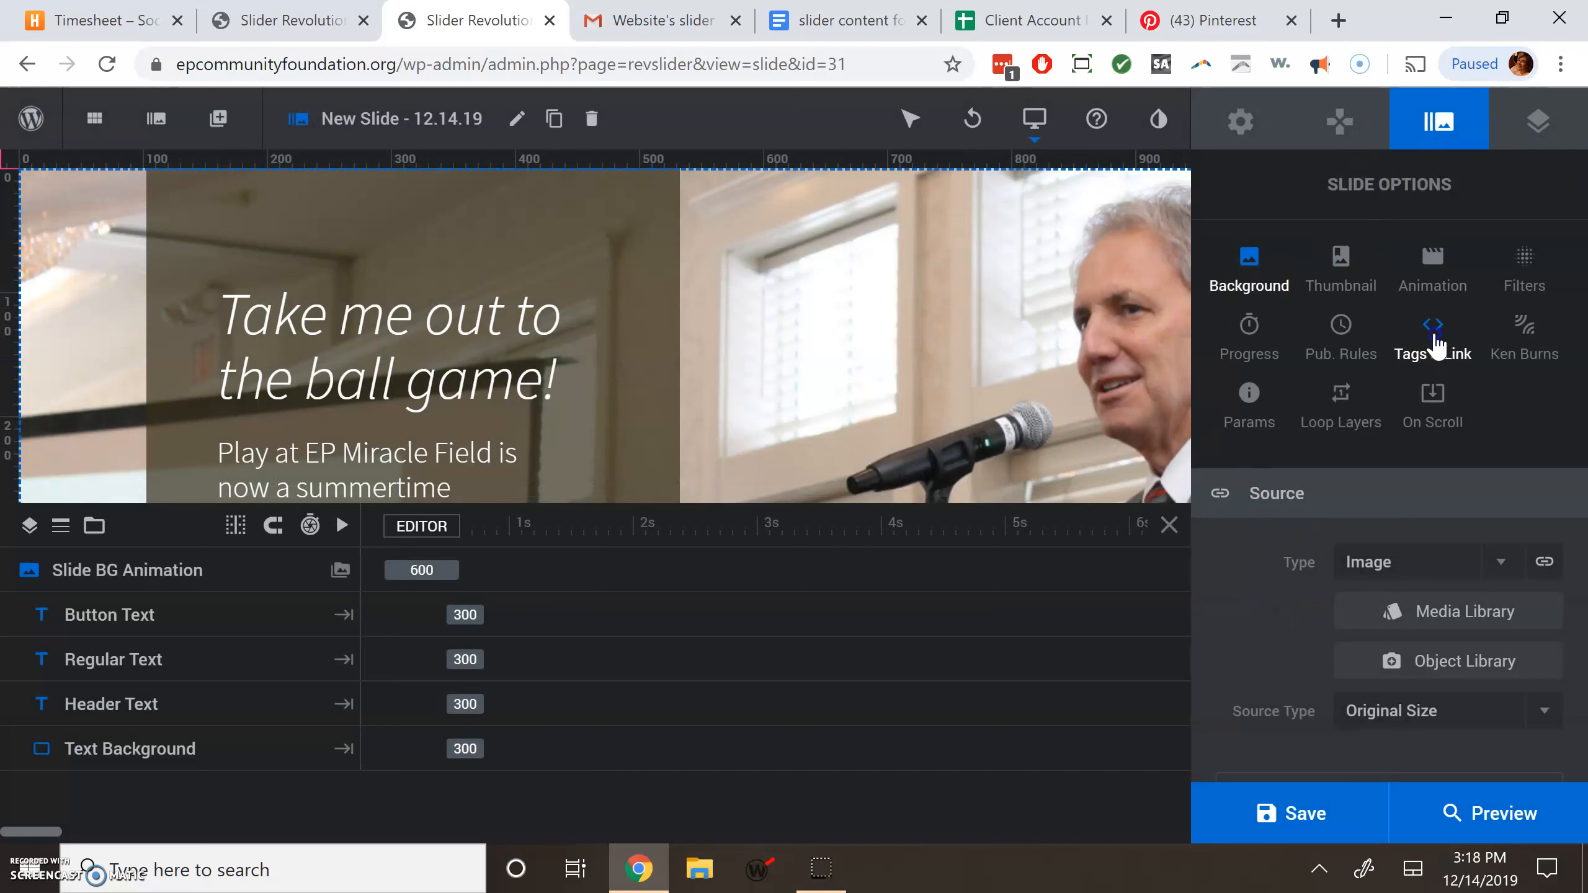
pyautogui.click(1434, 341)
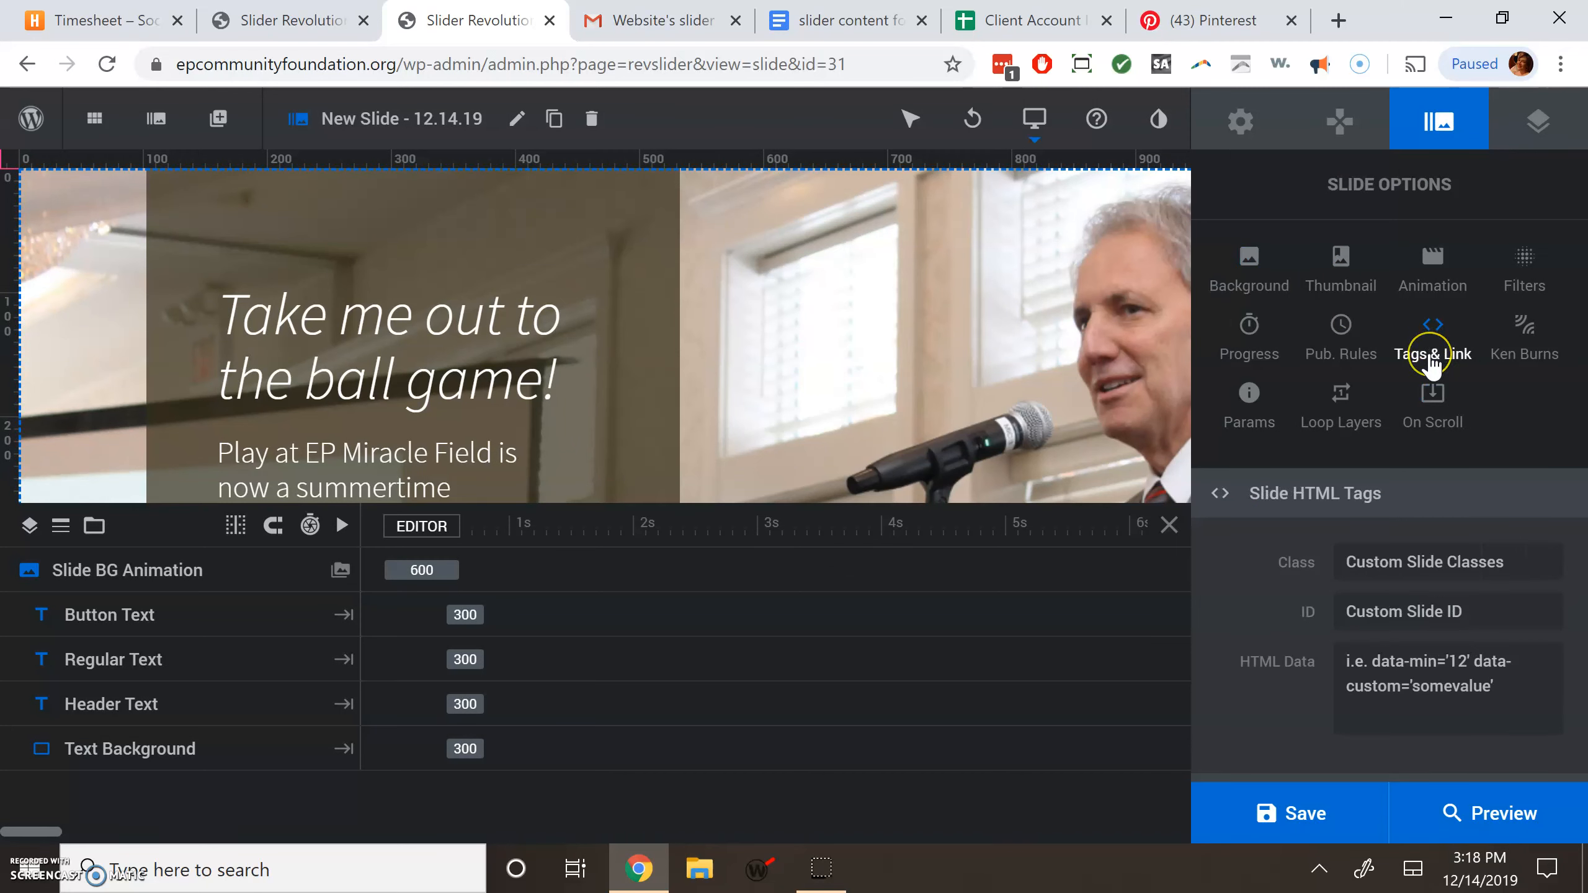
pyautogui.scroll(-6, 1419, 645)
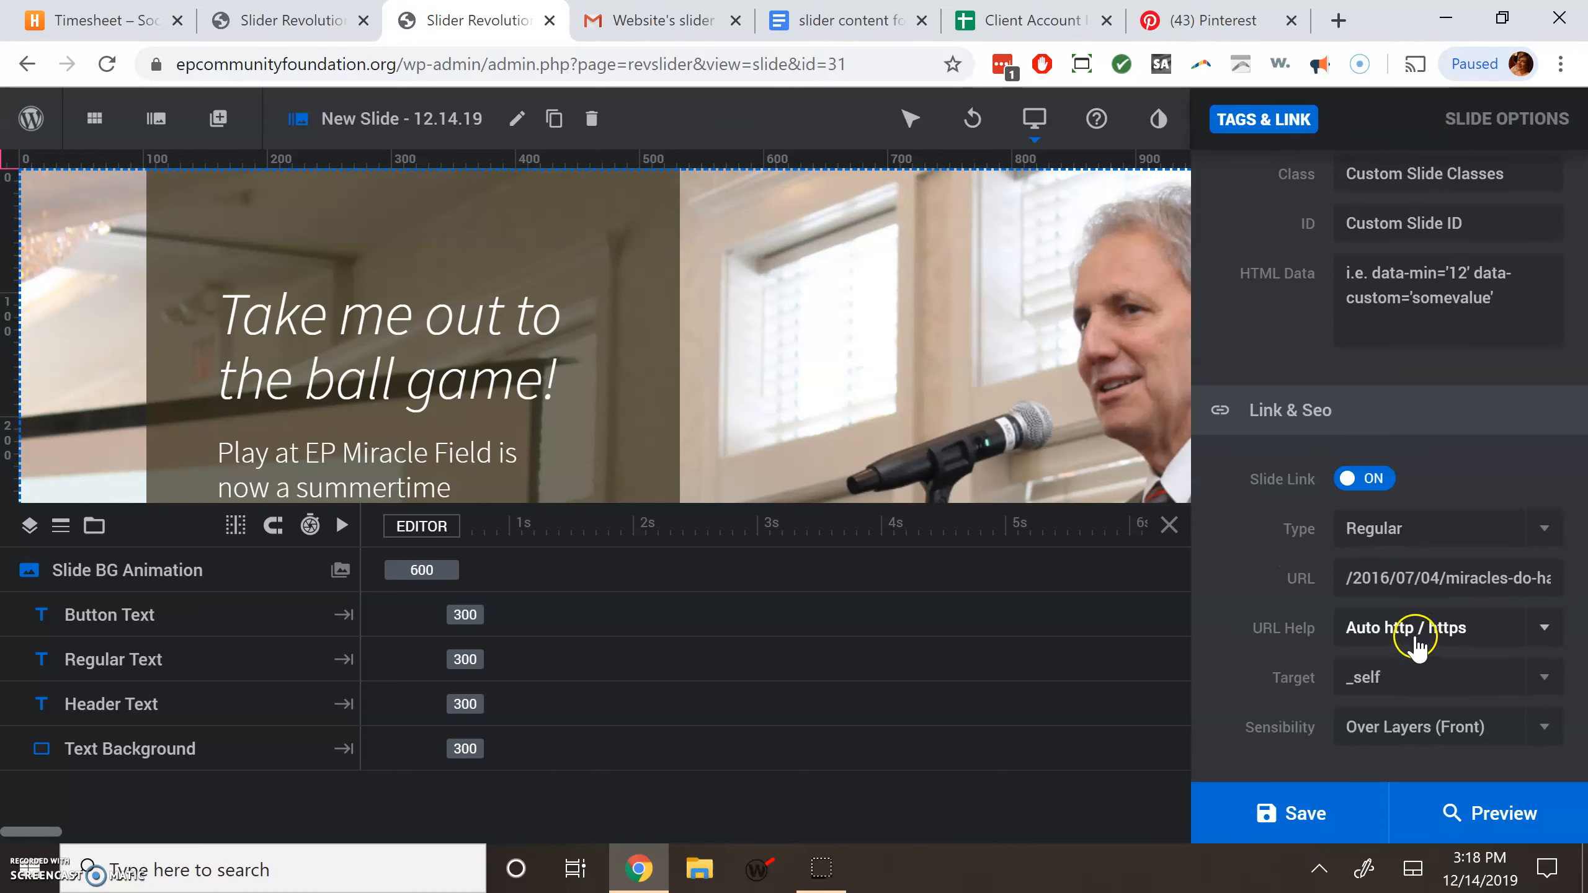
pyautogui.moveTo(1343, 579); pyautogui.dragTo(1535, 579)
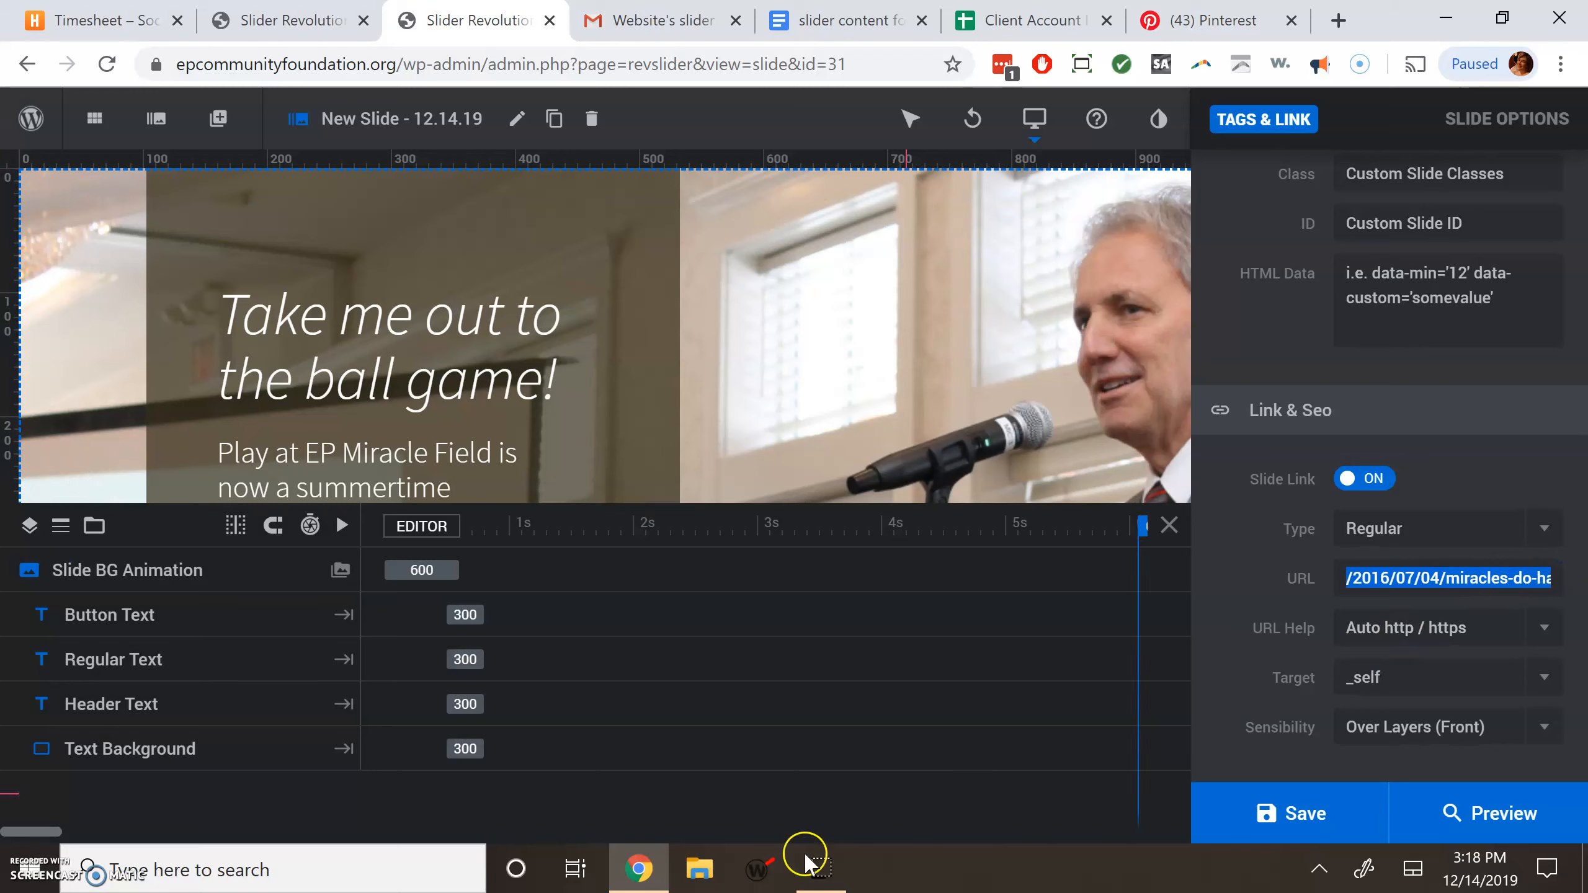
pyautogui.click(650, 20)
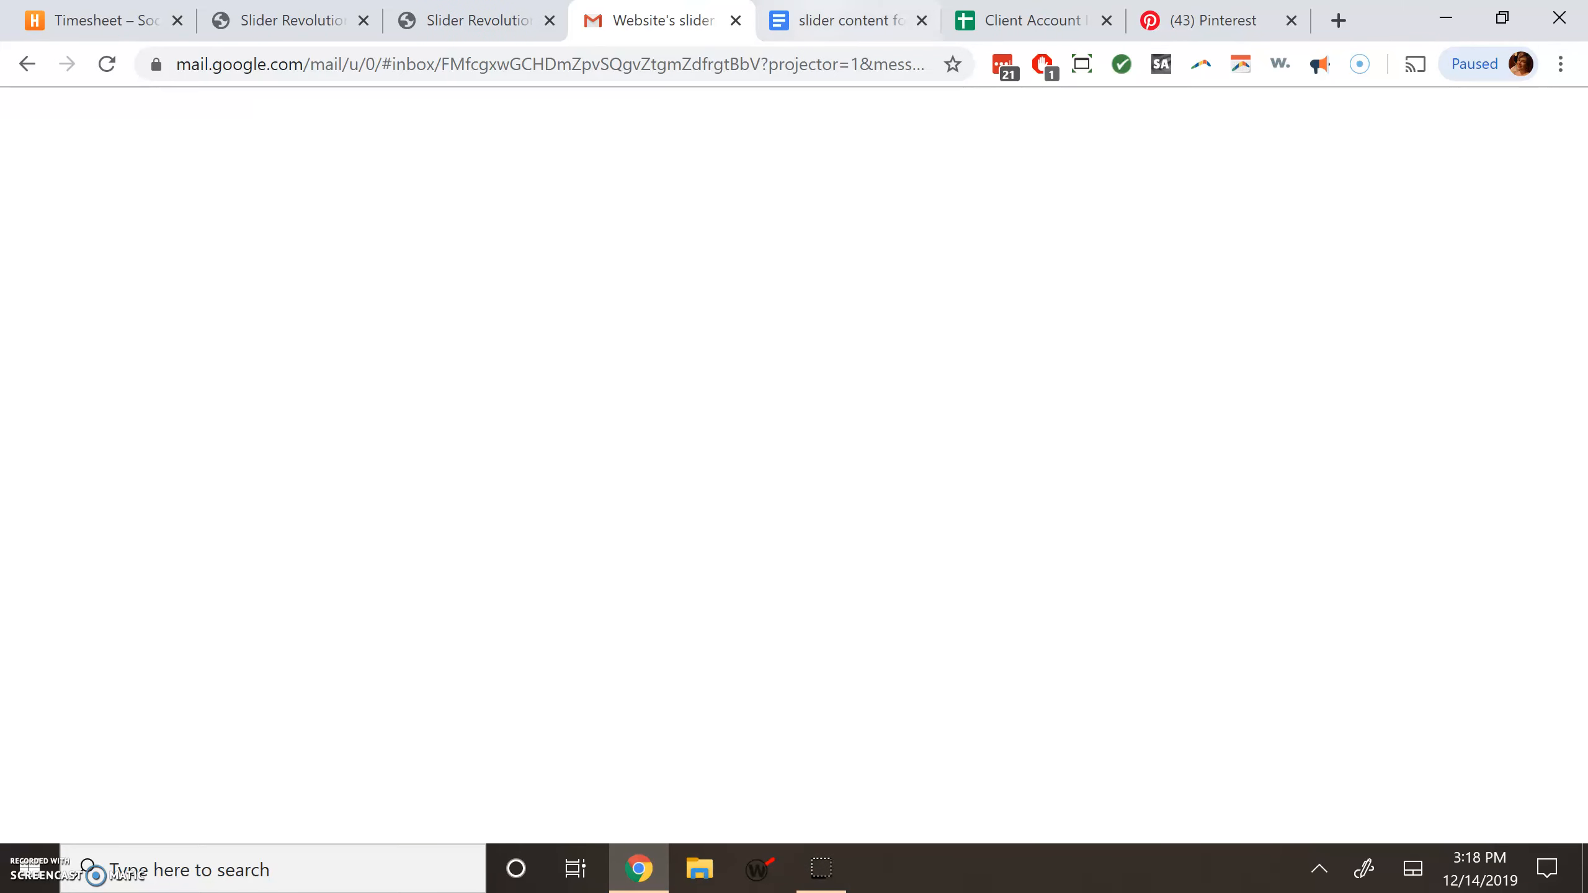
pyautogui.click(838, 20)
pyautogui.click(862, 668)
pyautogui.moveTo(861, 668); pyautogui.dragTo(415, 662)
pyautogui.hotkey('ctrl', 'c')
pyautogui.click(466, 20)
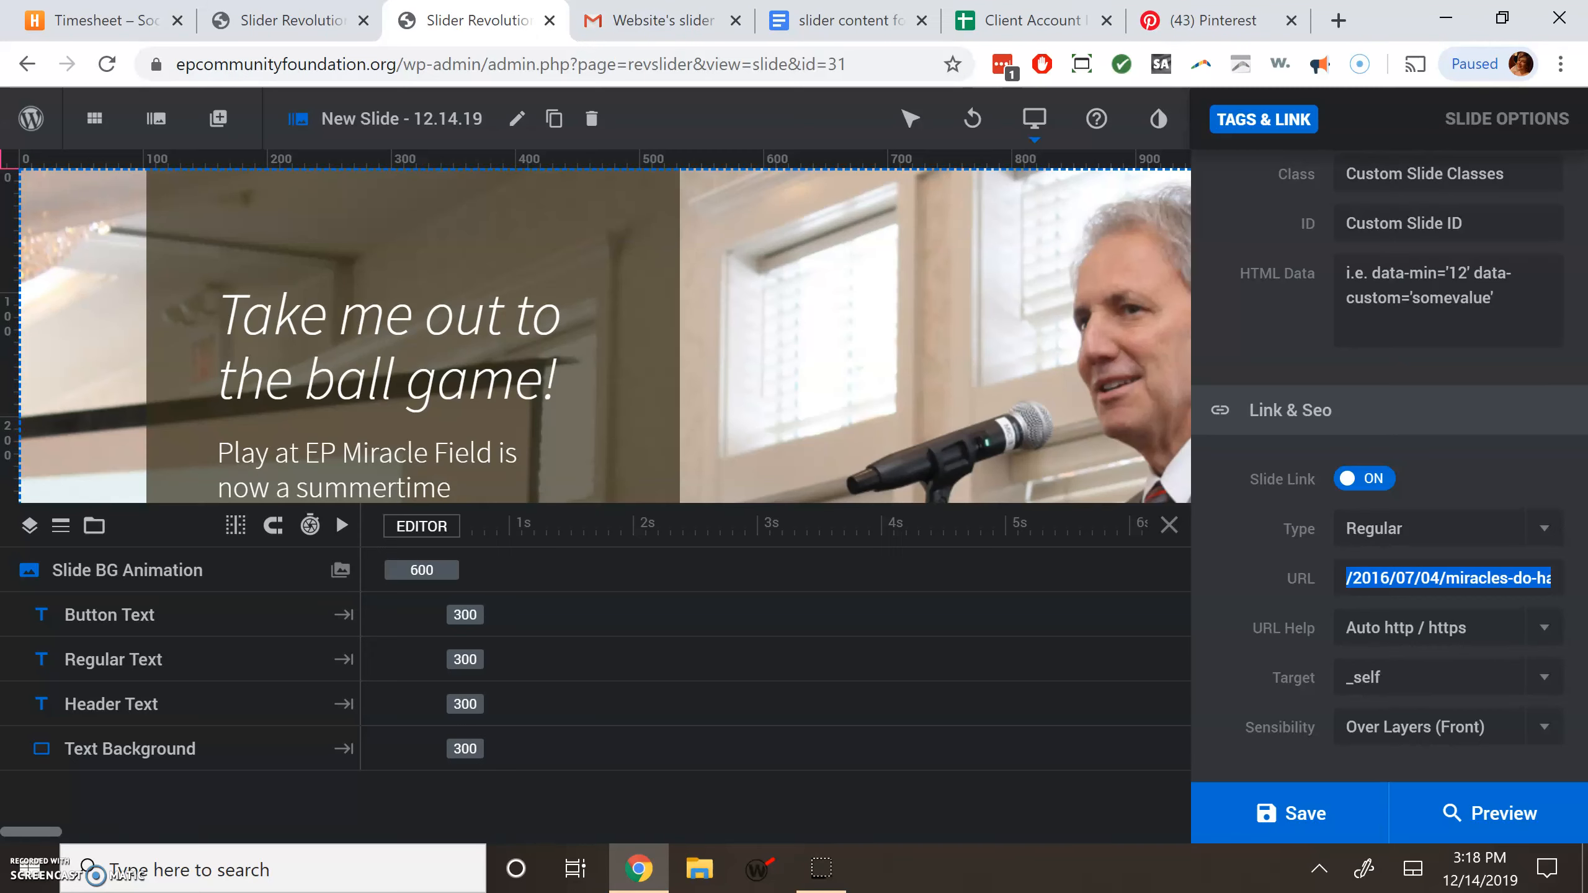
pyautogui.tripleClick(1406, 582)
pyautogui.hotkey('ctrl', 'v')
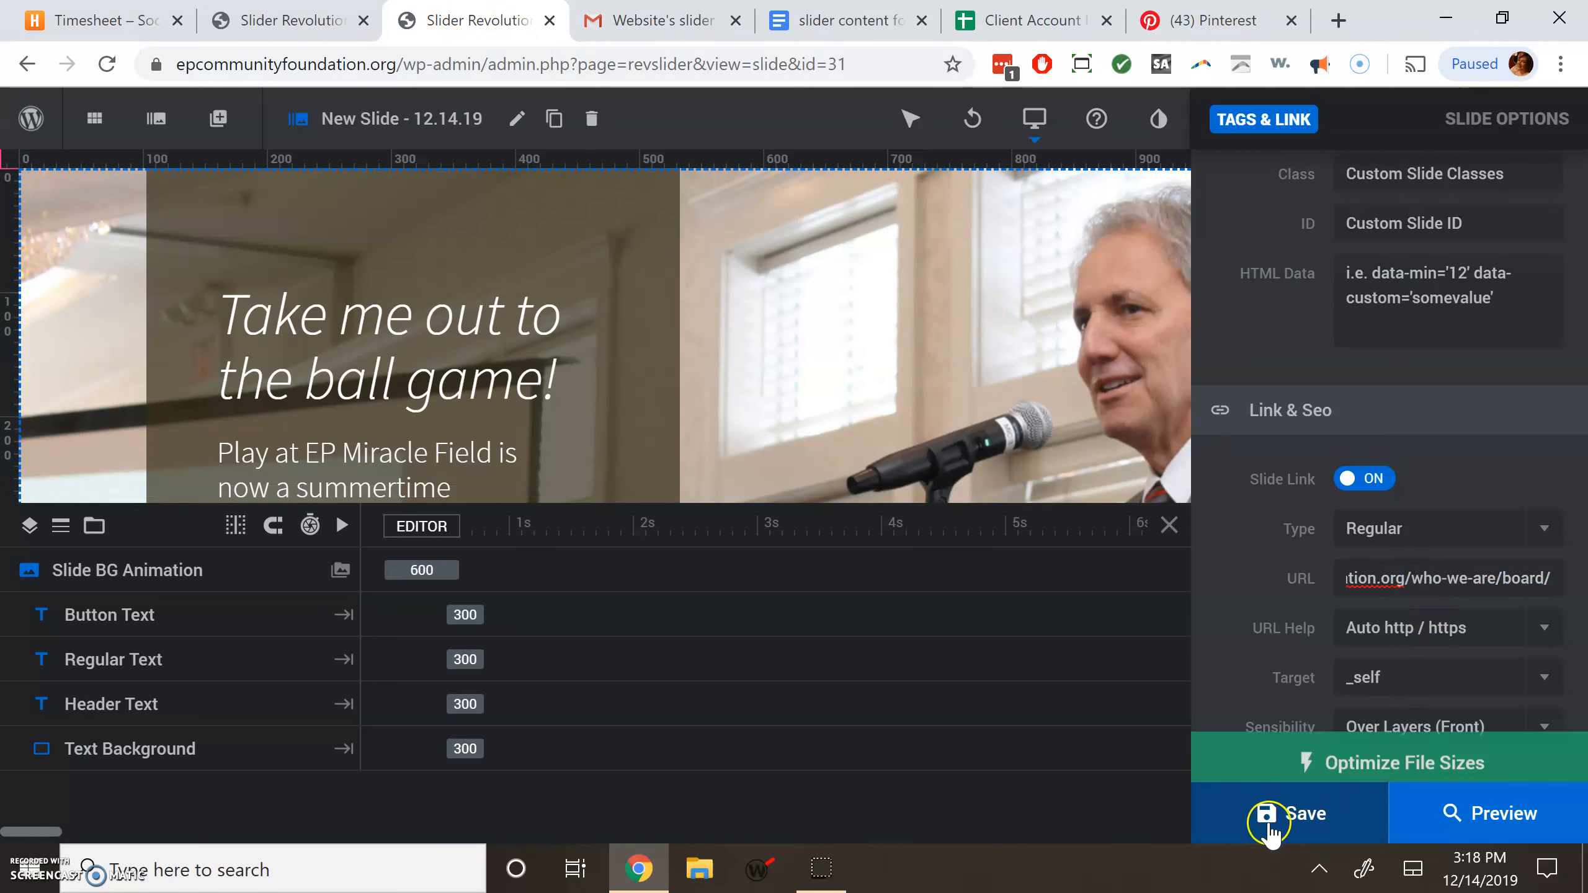
pyautogui.click(1266, 812)
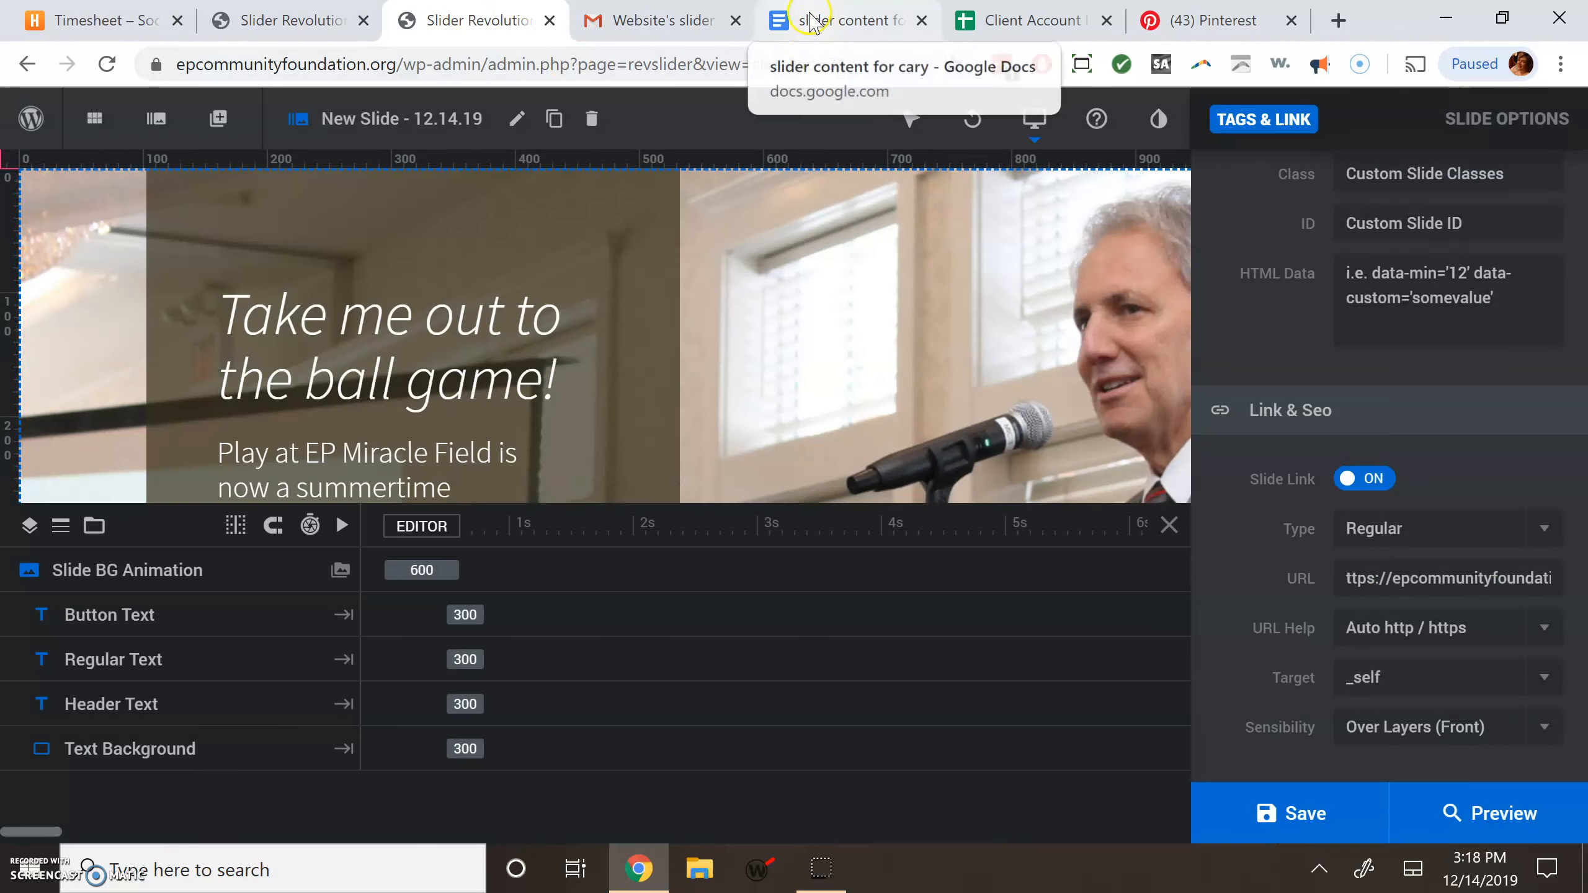
# Replace the slide's header text with "EPCF knows Eden Prairie" copied from the slider content Google Doc, and save the slide
pyautogui.click(838, 20)
pyautogui.moveTo(352, 381); pyautogui.dragTo(480, 415)
pyautogui.hotkey('ctrl', 'c')
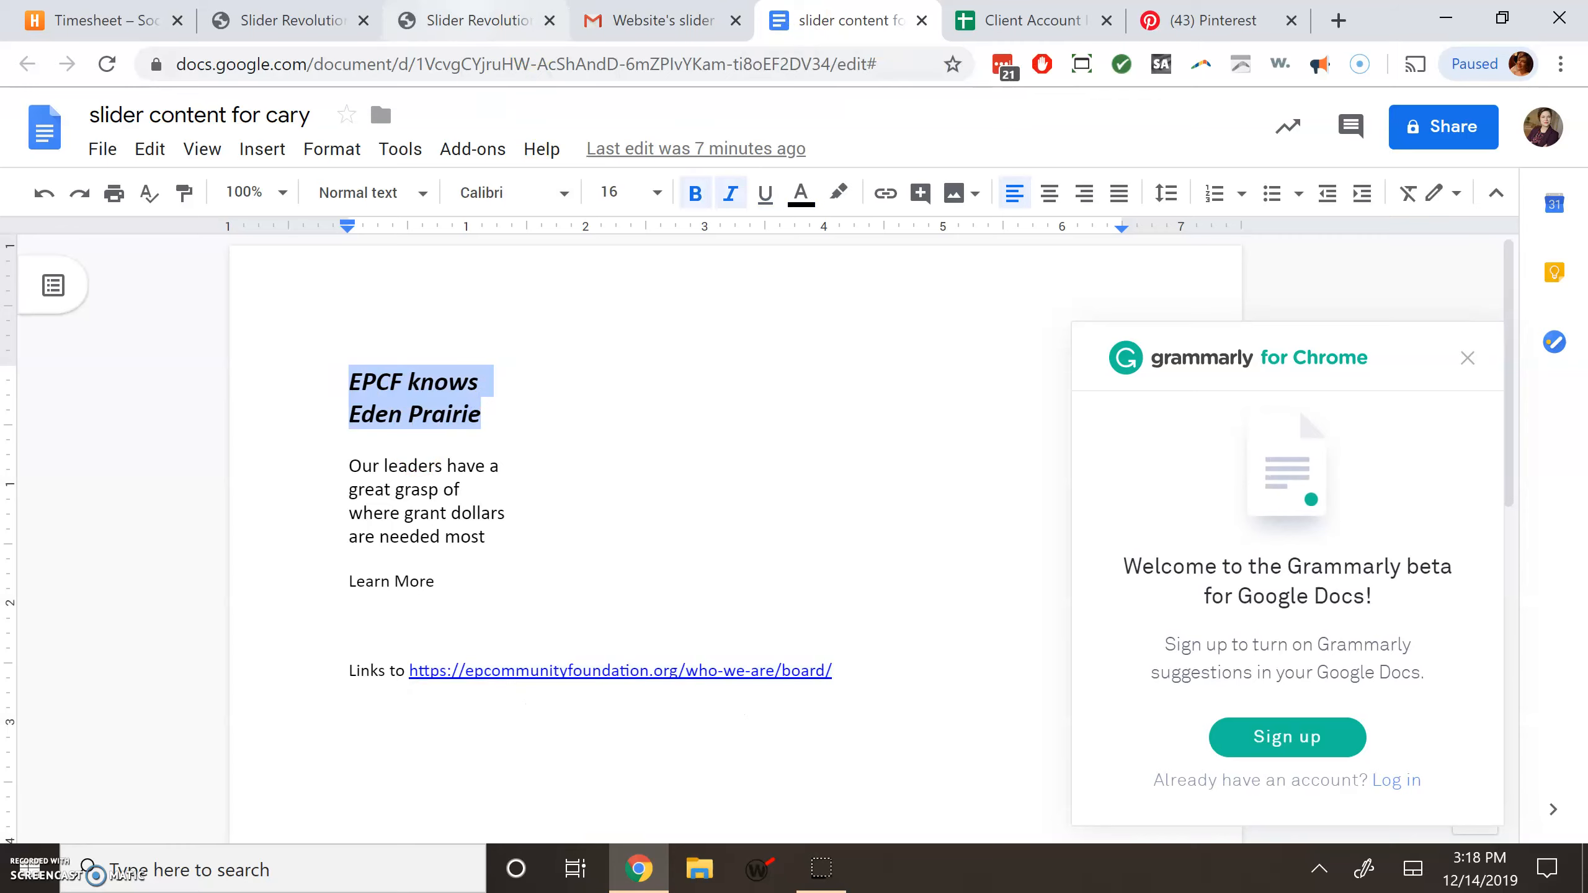
pyautogui.click(482, 20)
pyautogui.click(281, 316)
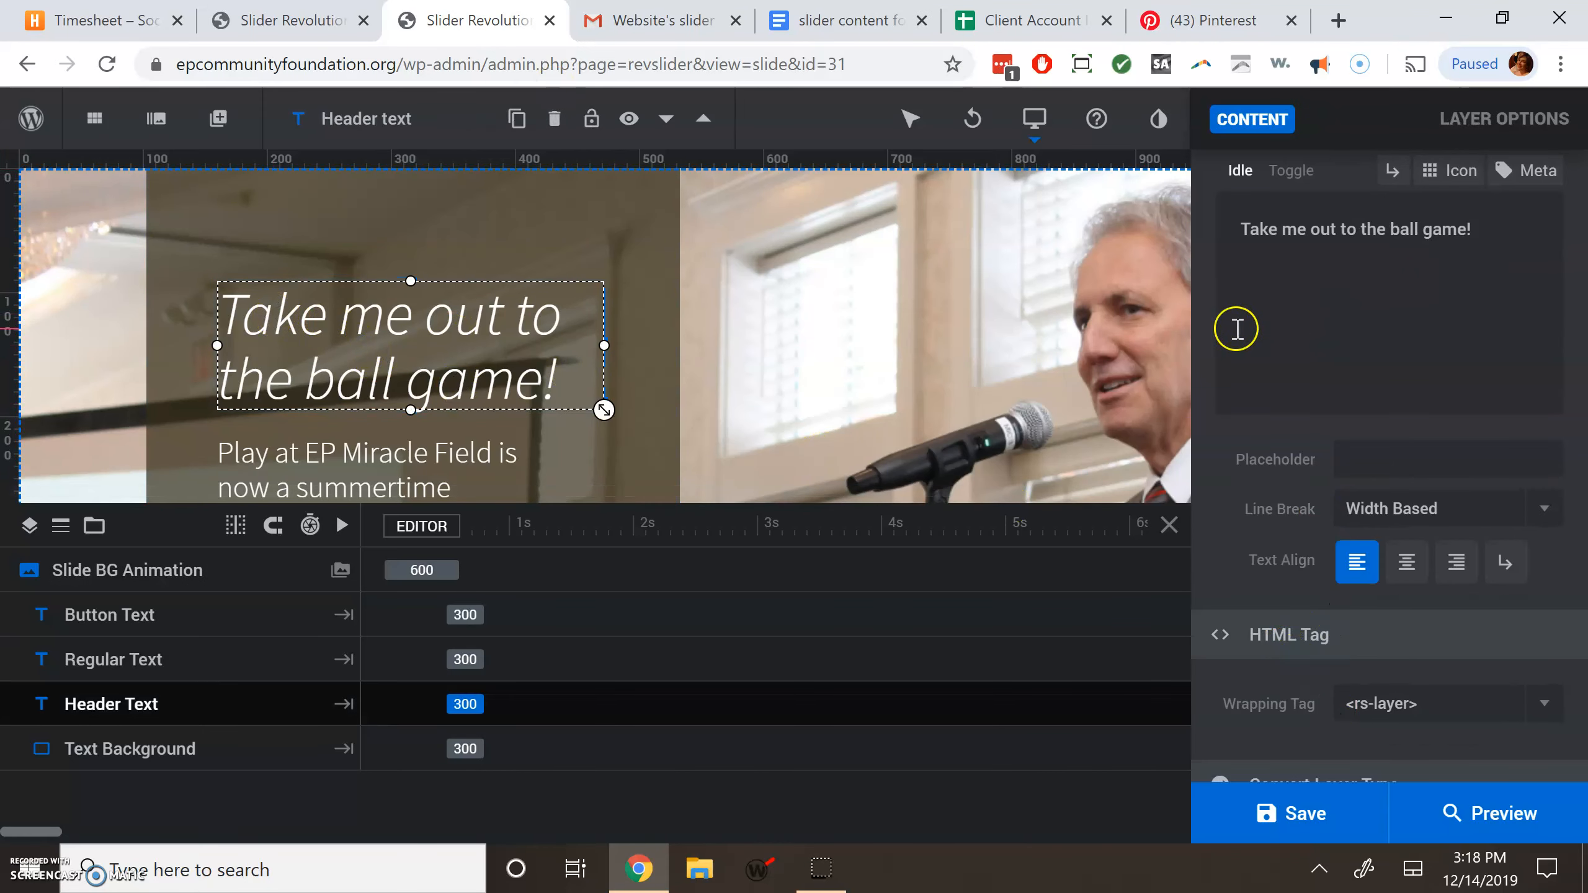
pyautogui.tripleClick(1497, 234)
pyautogui.hotkey('ctrl', 'v')
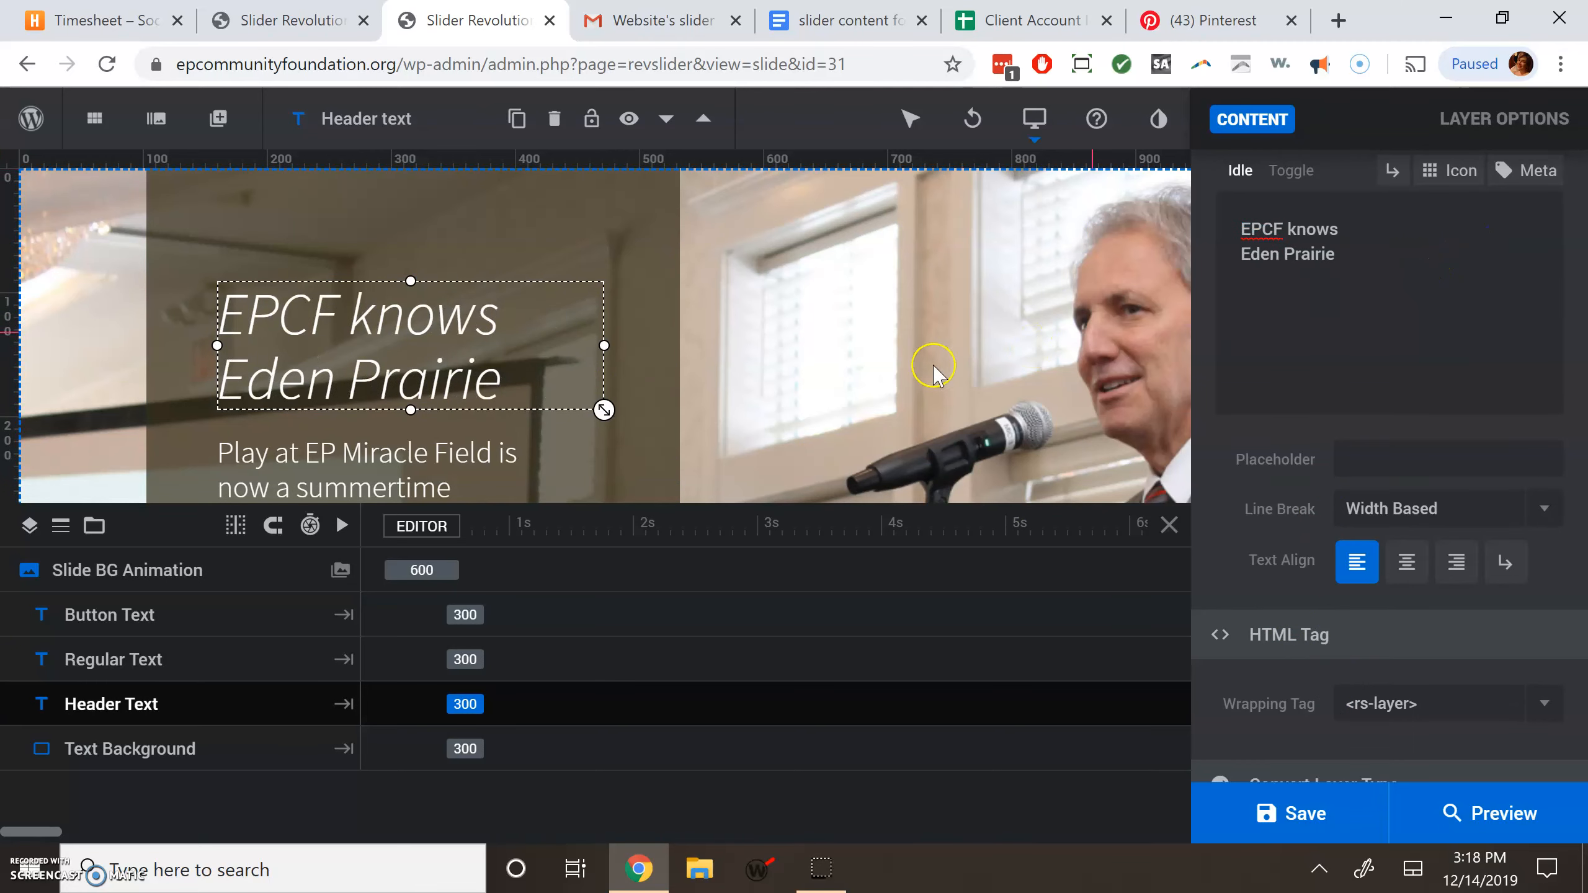
pyautogui.click(1295, 813)
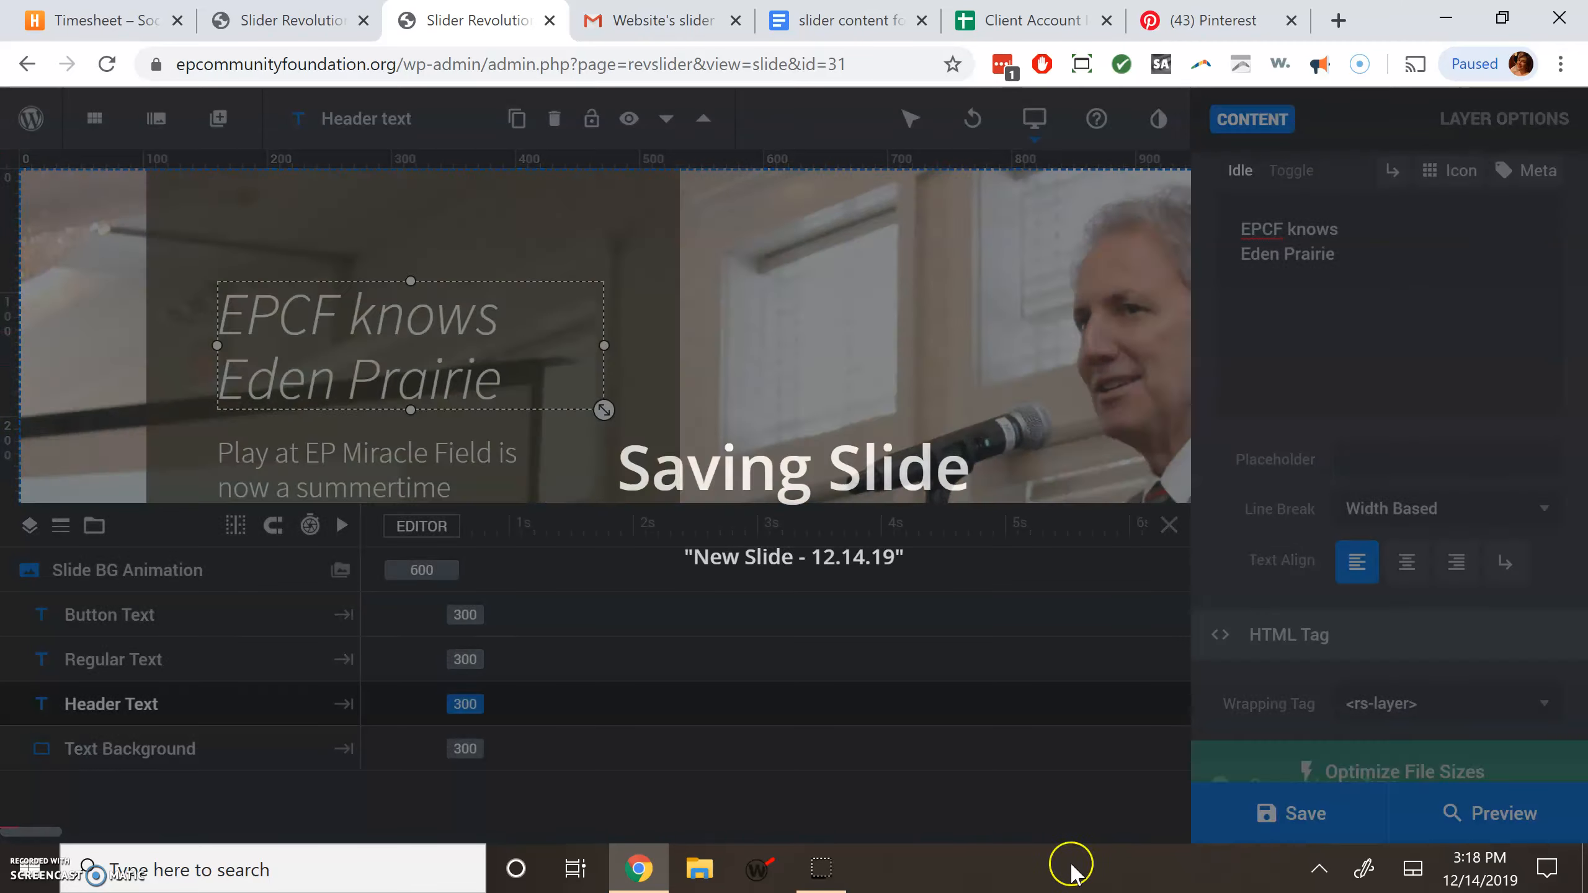
# Replace the slide's regular text with "Our leaders have a great grasp of where grant dollars are needed most" copied from the slider content Google Doc
pyautogui.click(845, 20)
pyautogui.click(391, 487)
pyautogui.moveTo(360, 454); pyautogui.dragTo(529, 535)
pyautogui.hotkey('ctrl', 'c')
pyautogui.click(475, 20)
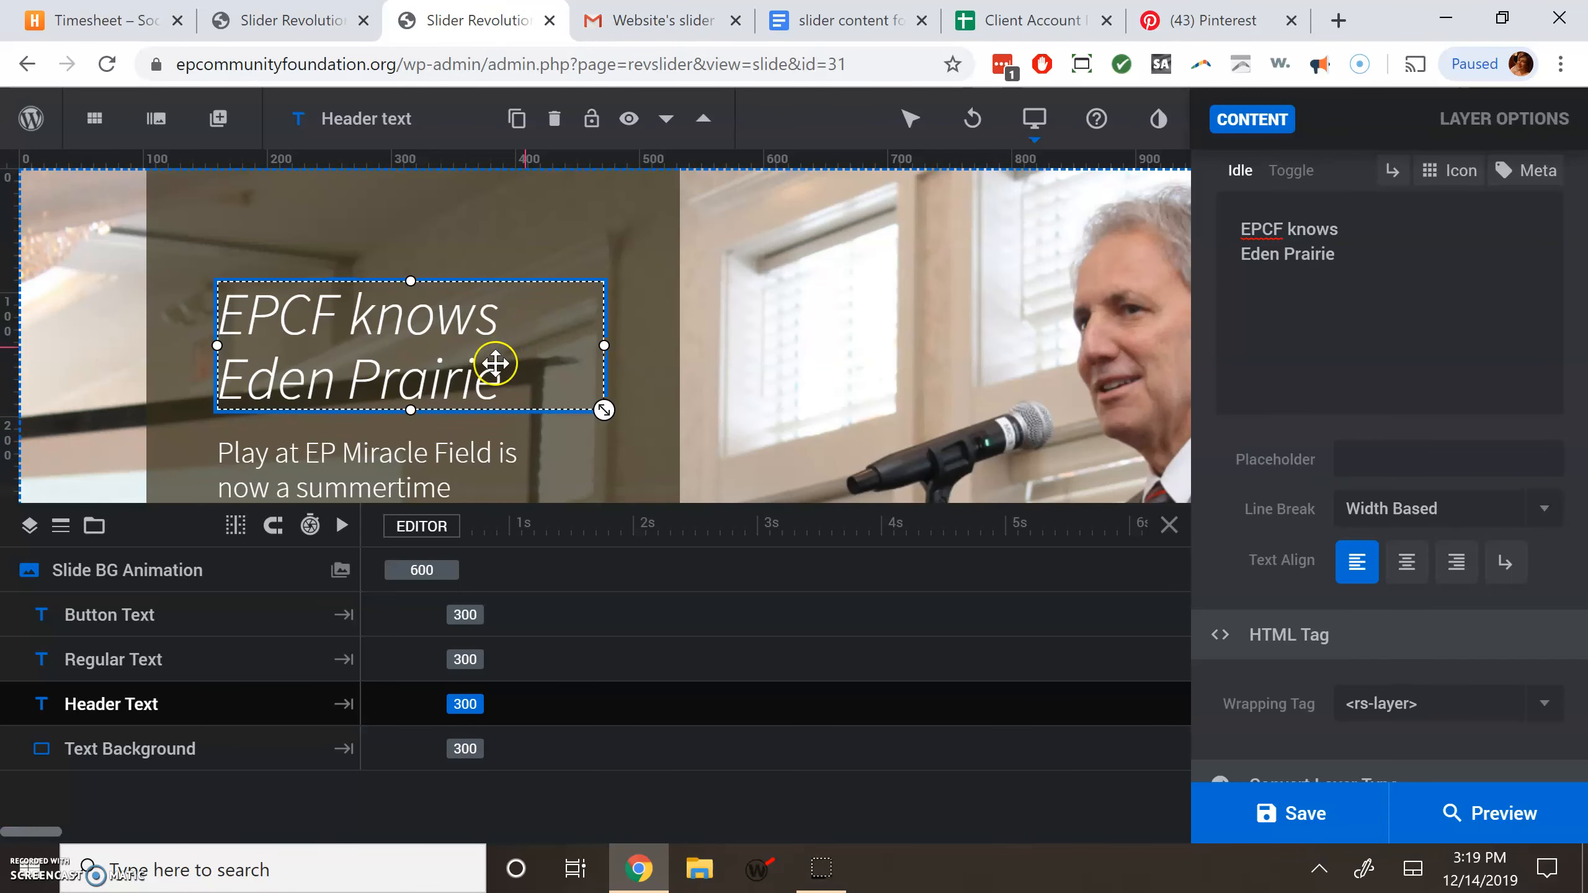
pyautogui.scroll(-5, 500, 375)
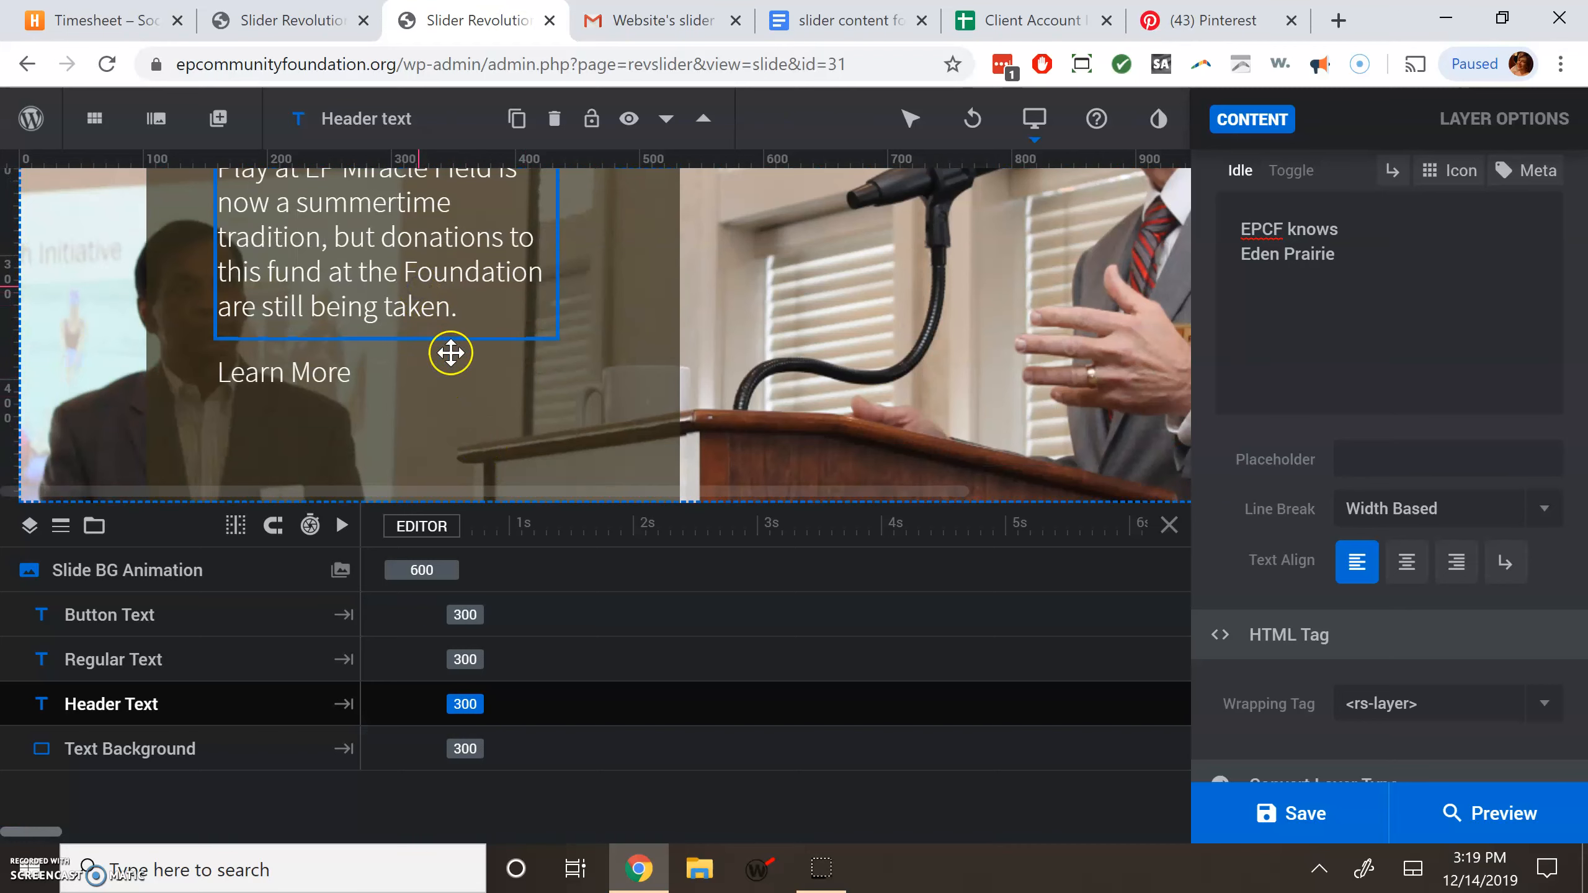
pyautogui.click(419, 308)
pyautogui.scroll(5, 496, 330)
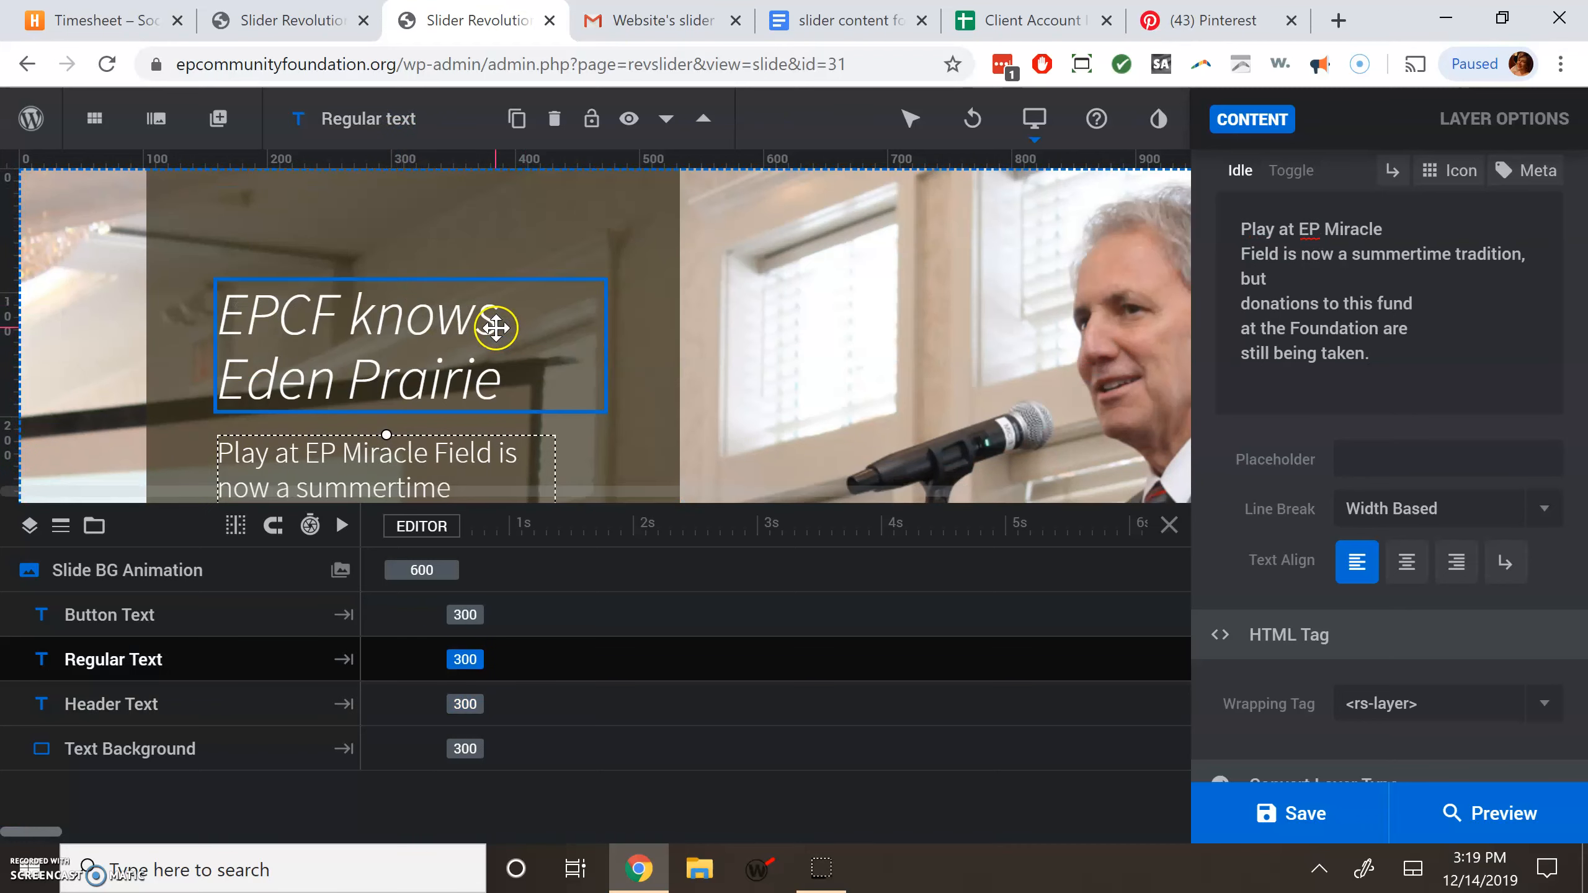
pyautogui.scroll(-4, 494, 326)
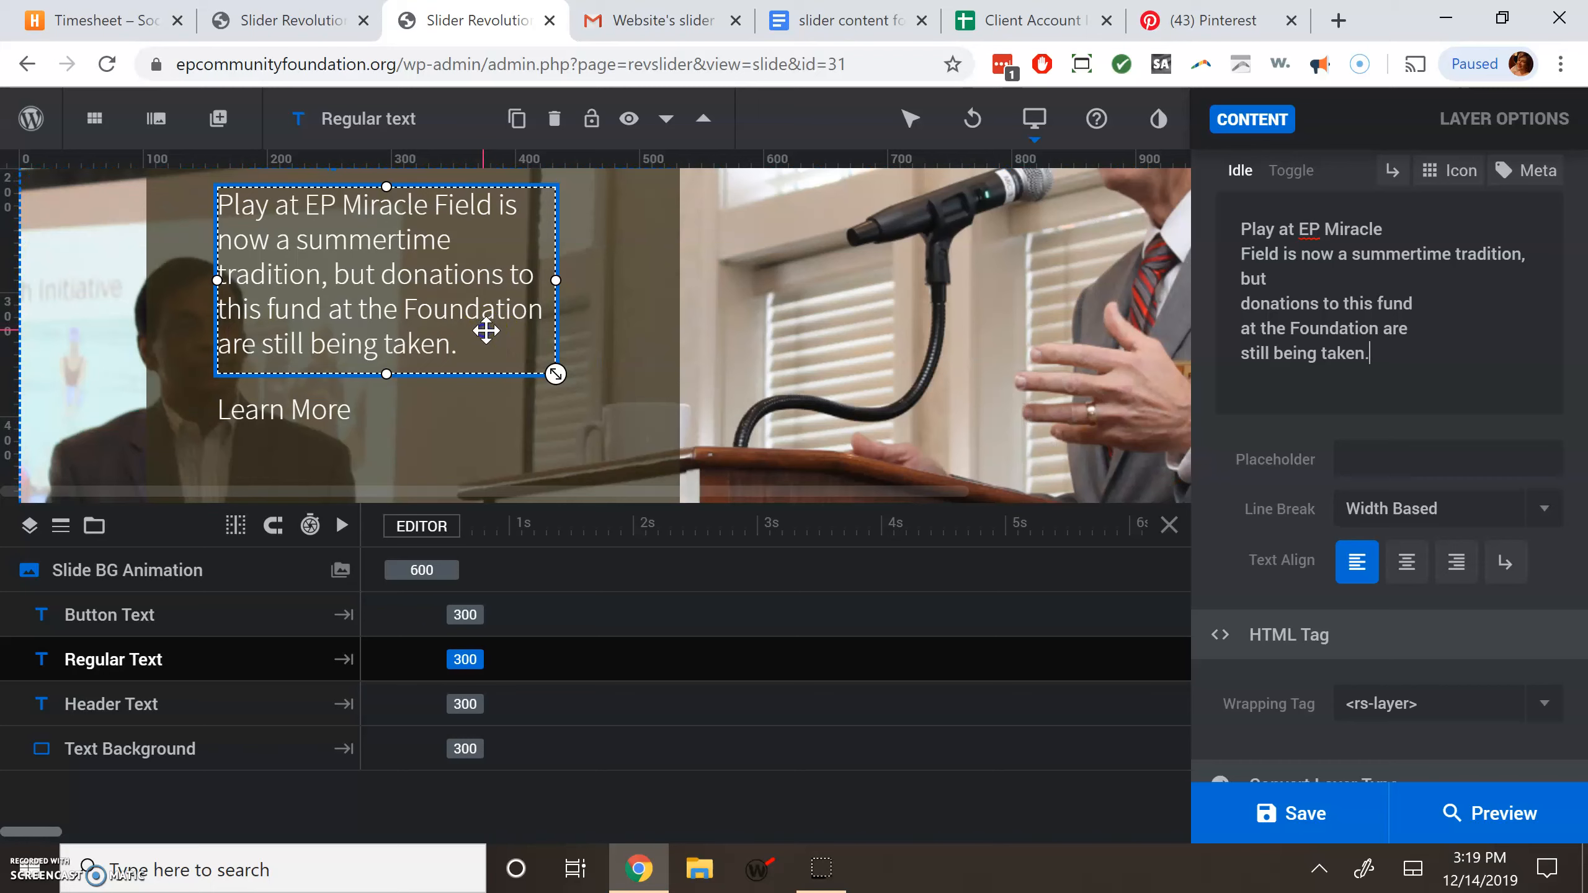
pyautogui.moveTo(1388, 362); pyautogui.dragTo(1239, 225)
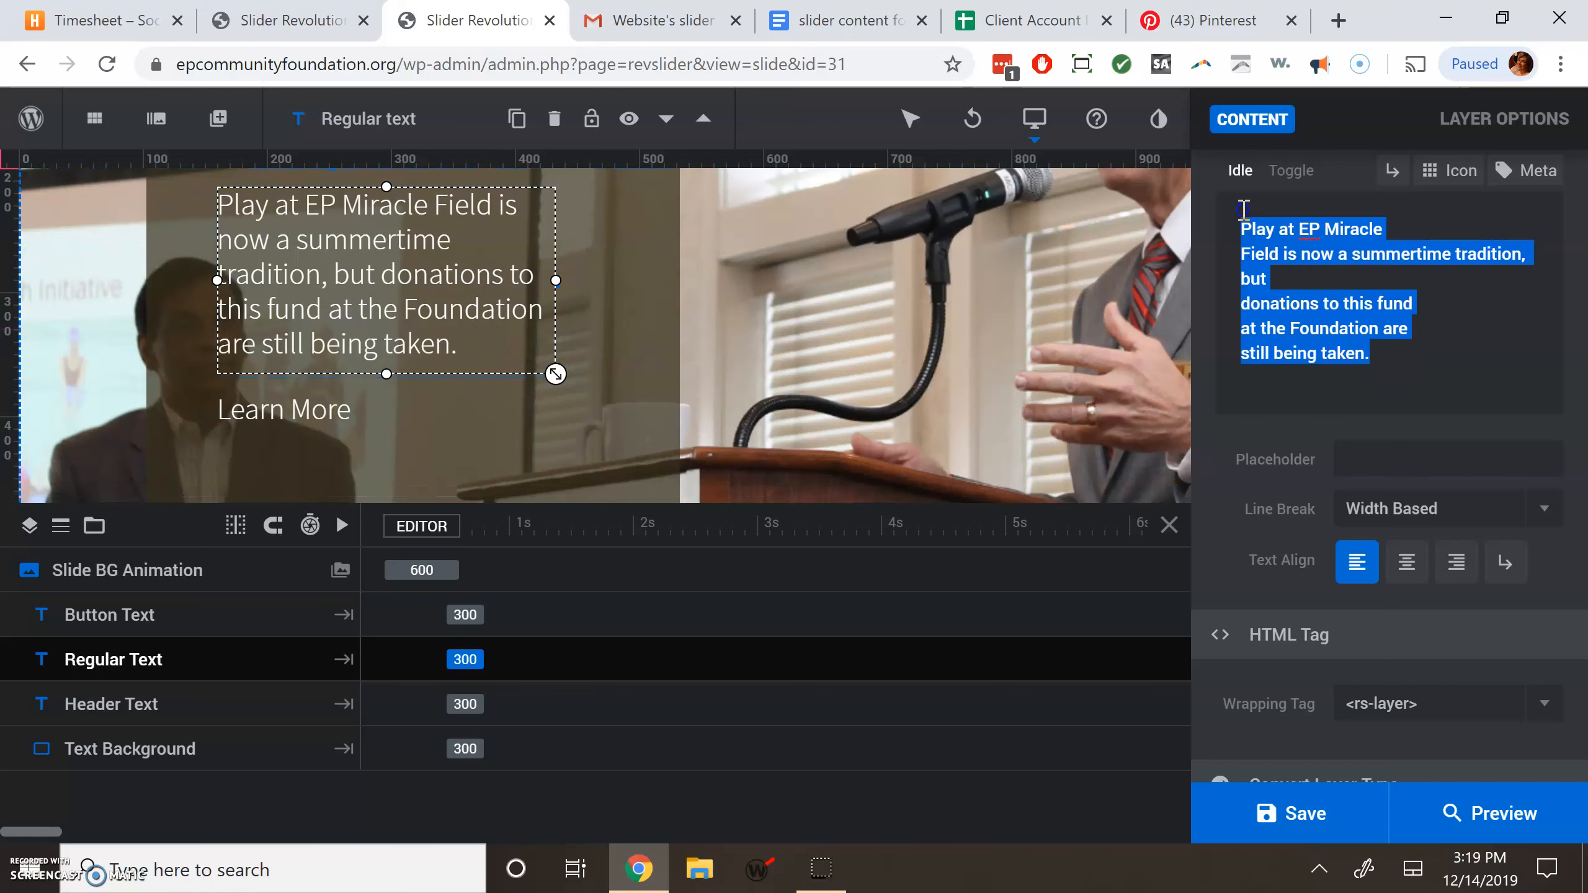
pyautogui.hotkey('ctrl', 'v')
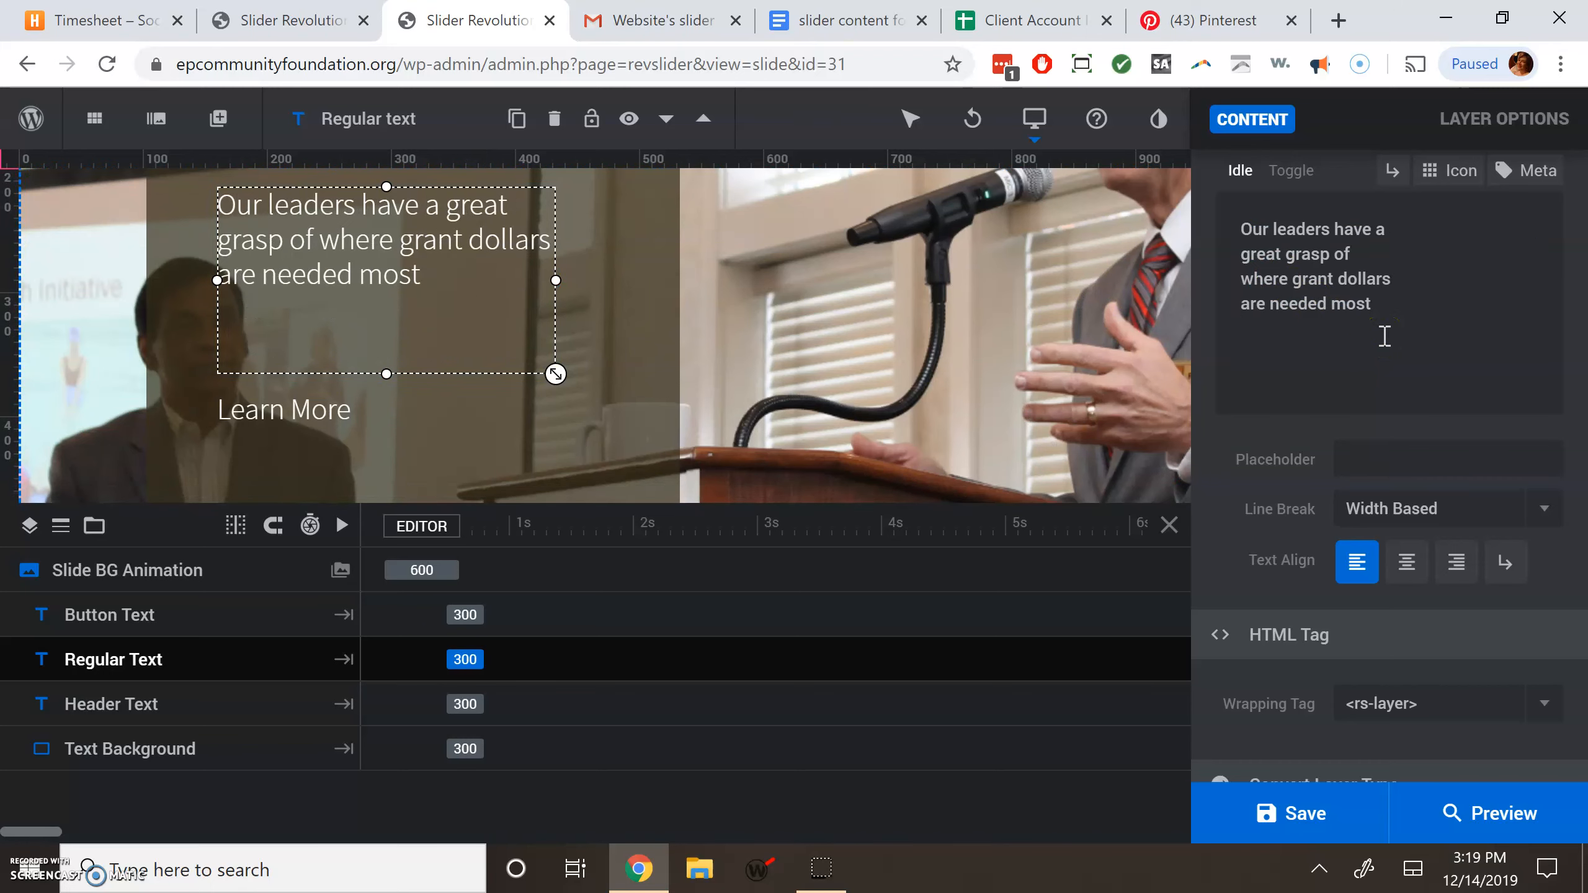
# Shorten the regular text box on the slide to a height of about 84 px so it fits its three lines
pyautogui.click(583, 366)
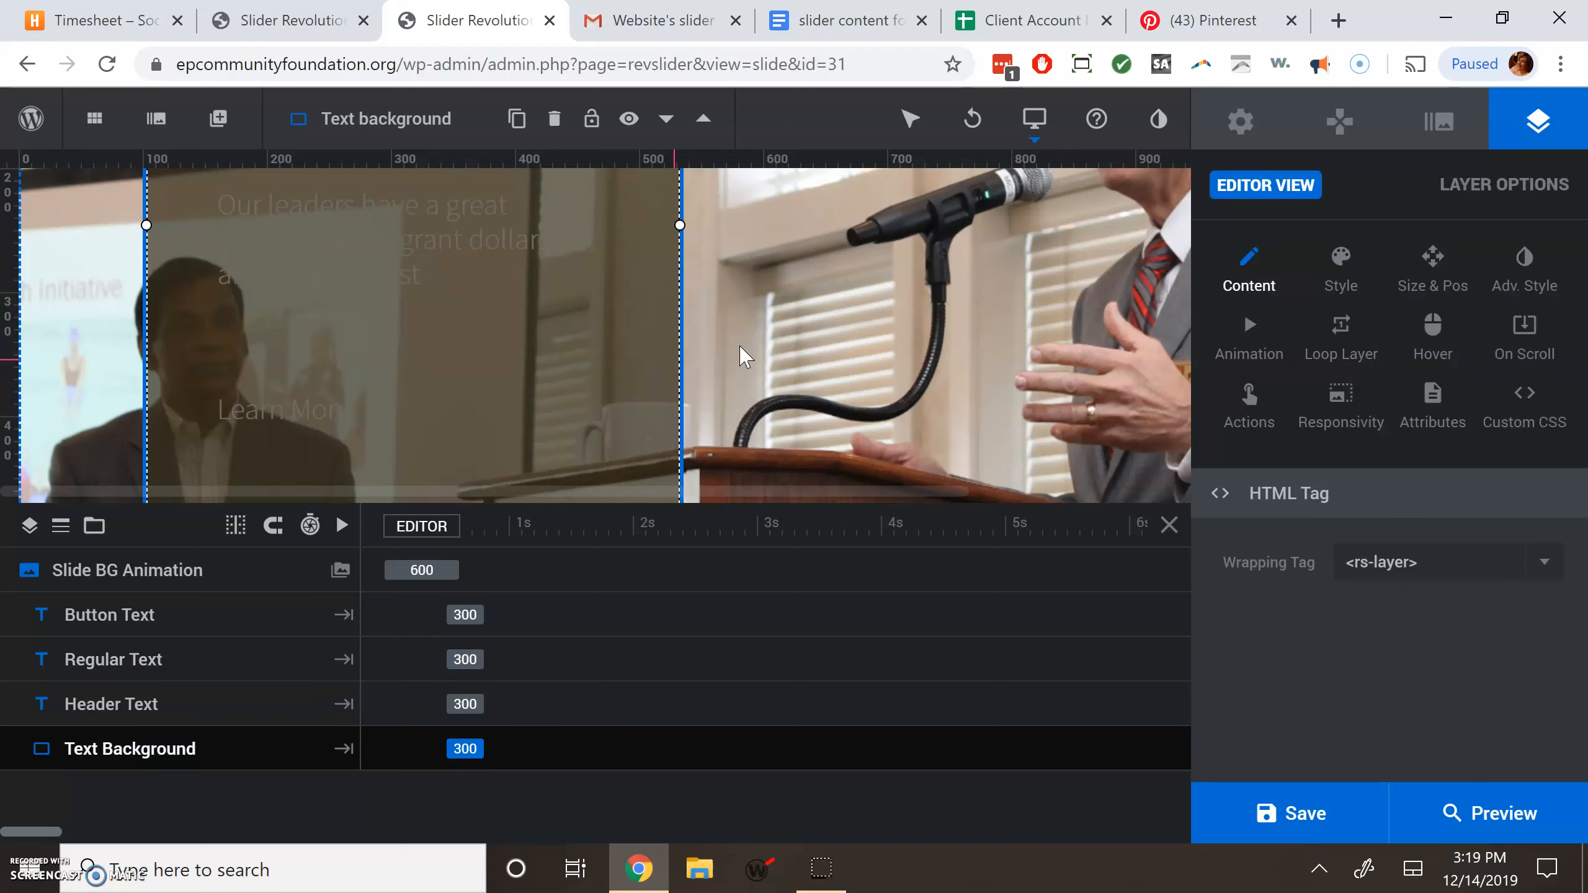
pyautogui.click(922, 239)
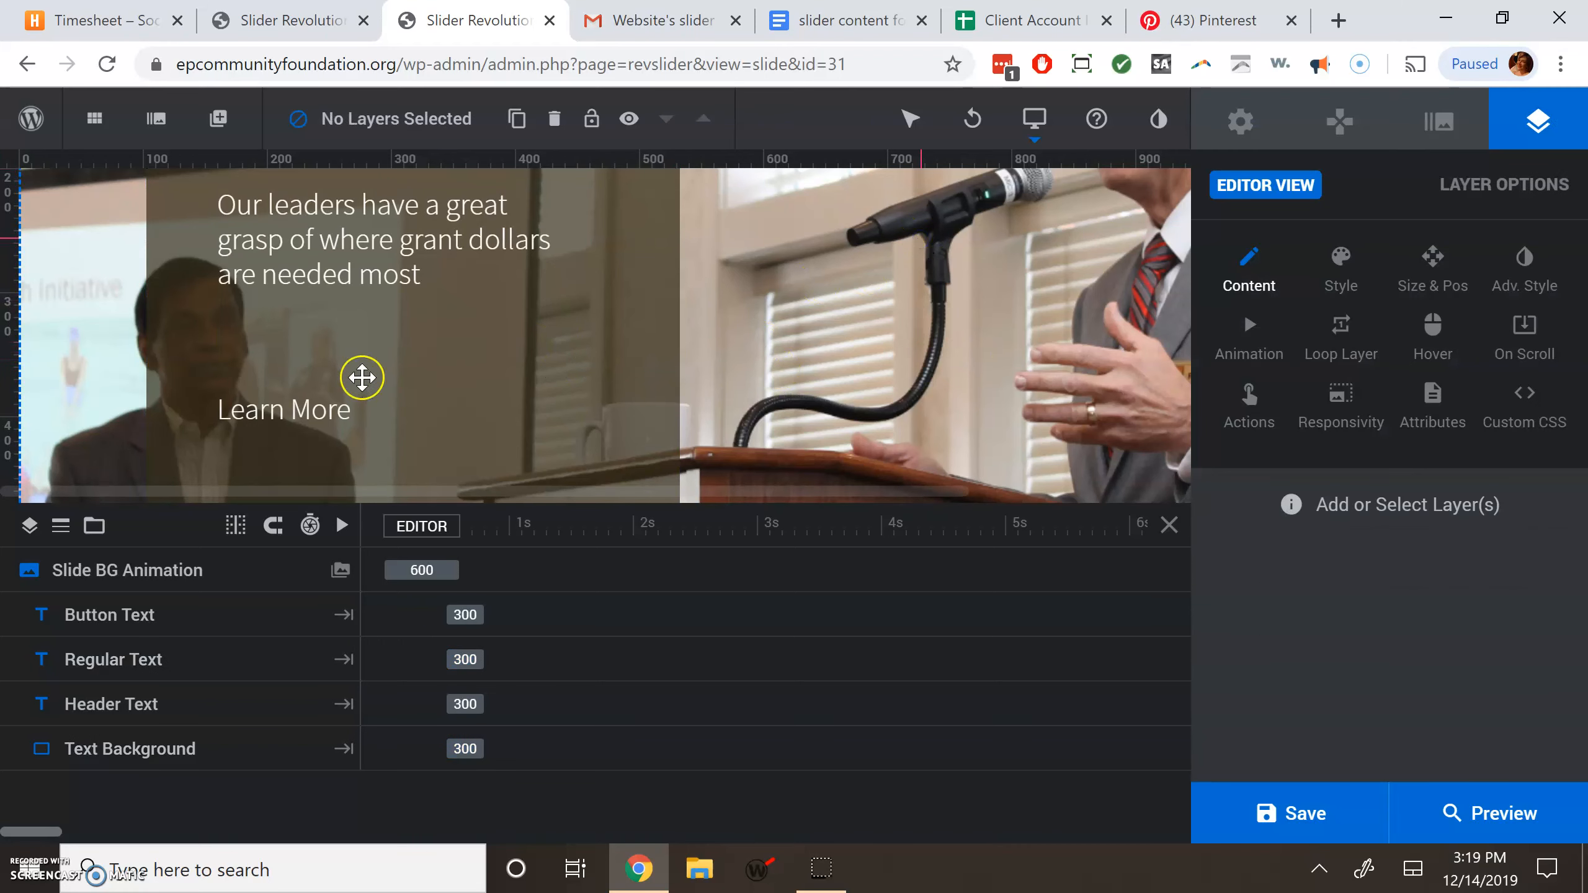
pyautogui.click(363, 369)
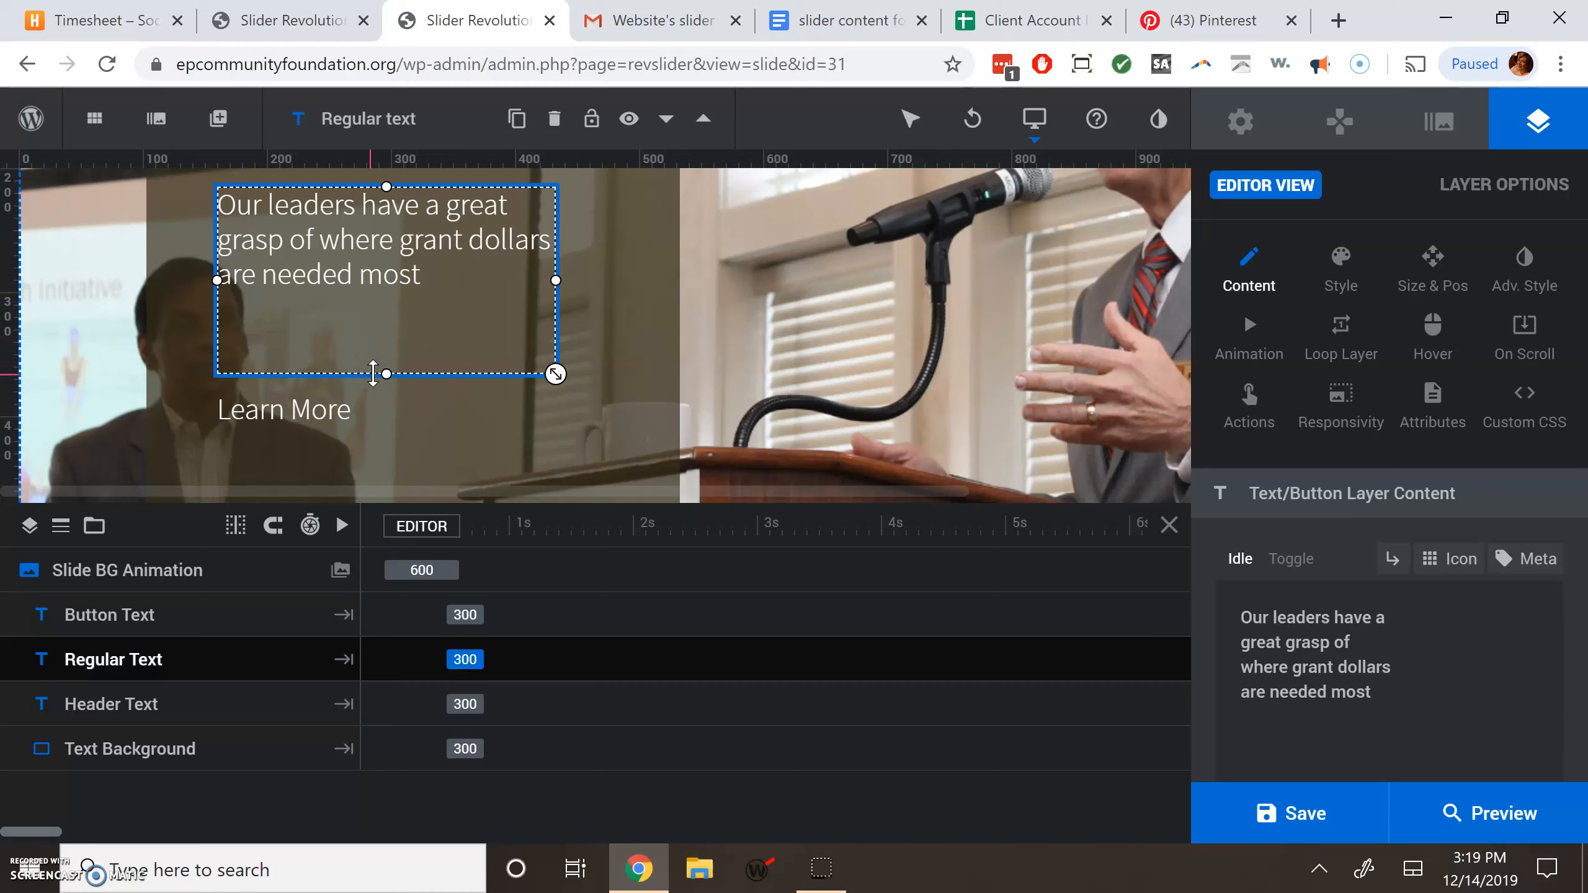
pyautogui.moveTo(375, 374); pyautogui.dragTo(369, 294)
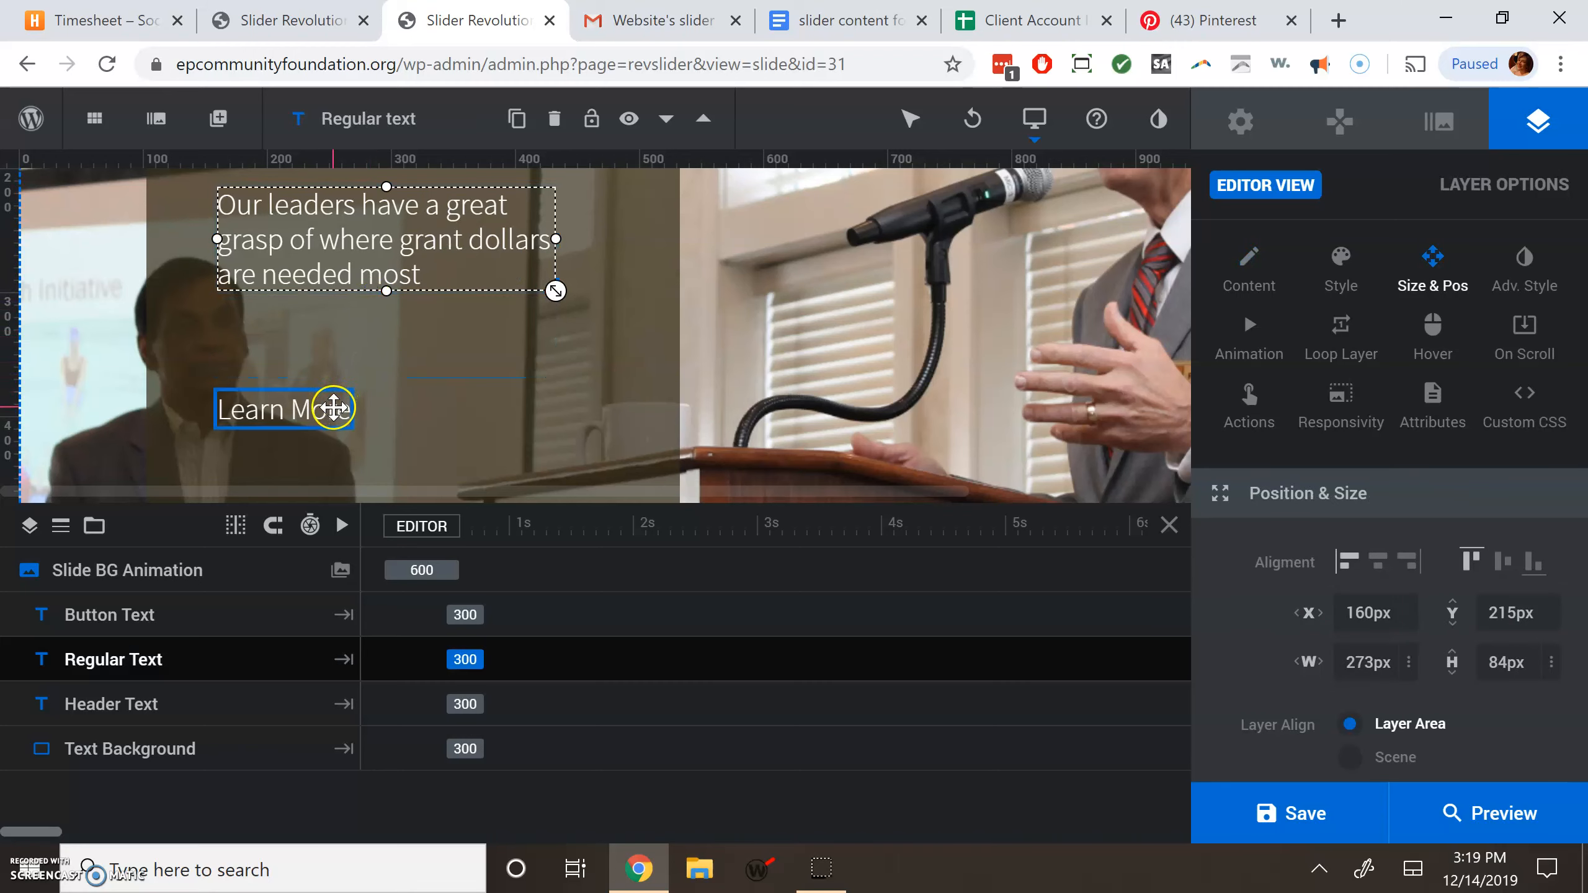
# Move the Learn More button text up below the regular text, to about X 161 and Y 315 px, and save the slide
pyautogui.moveTo(329, 363); pyautogui.dragTo(335, 332)
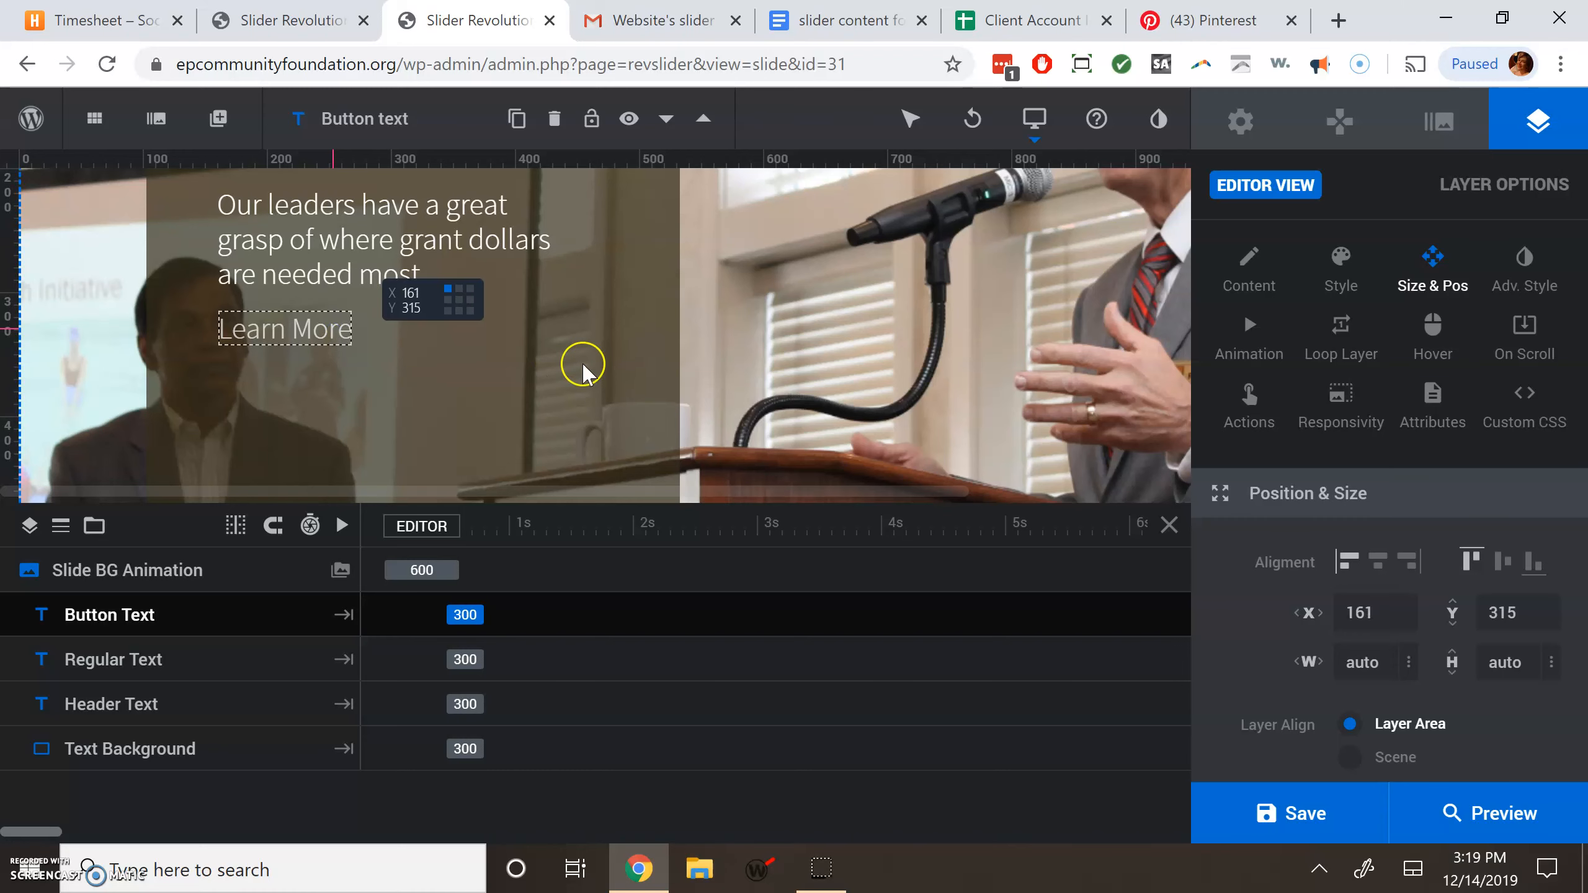
pyautogui.scroll(4, 582, 369)
pyautogui.scroll(-4, 569, 348)
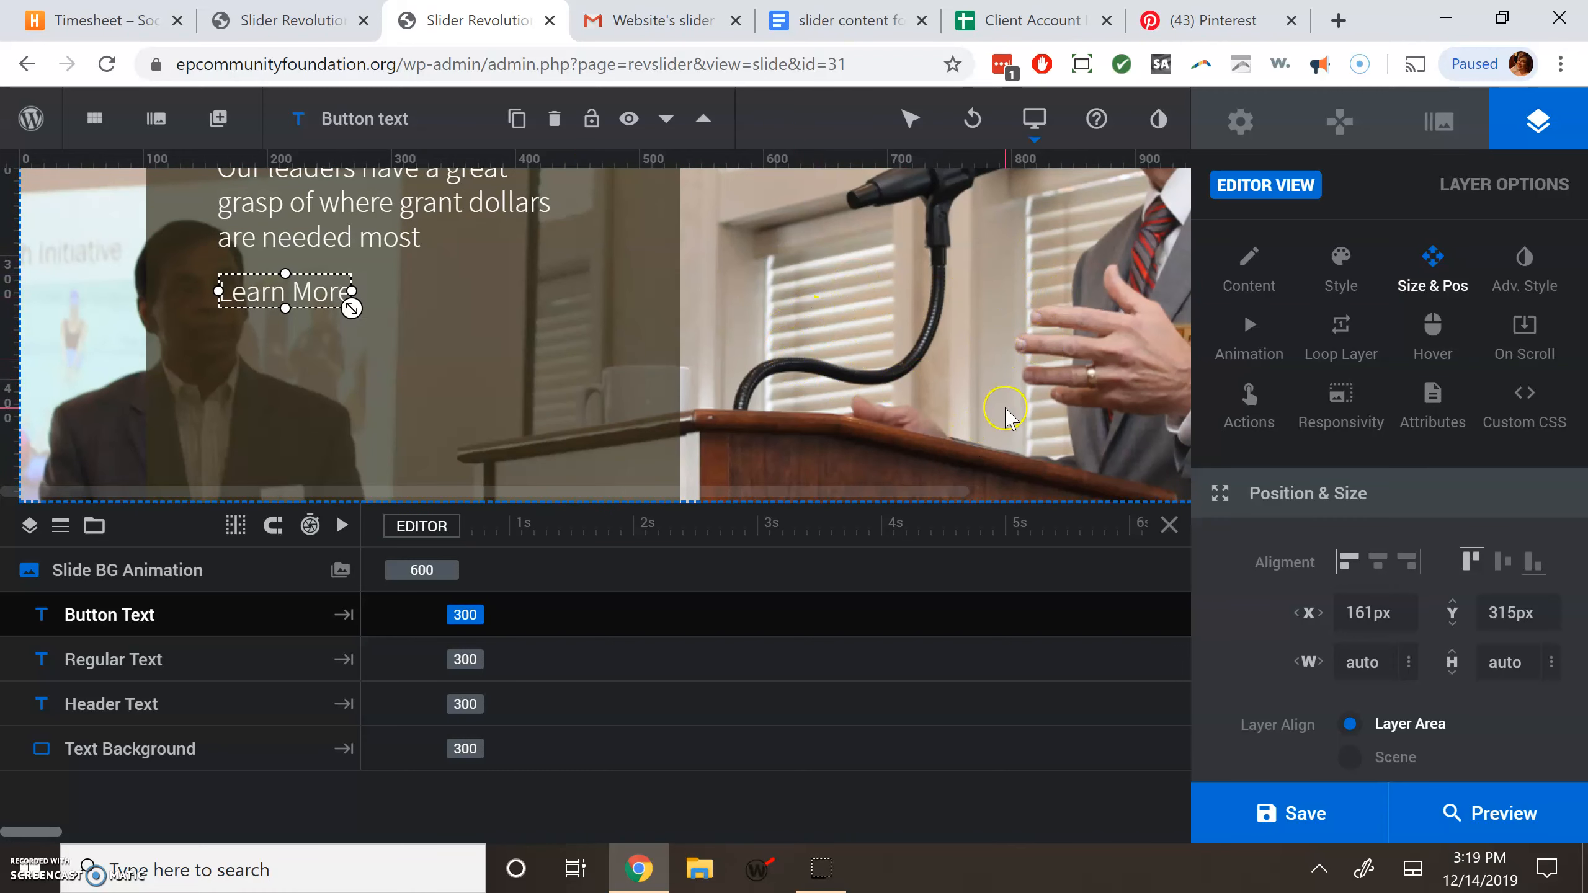
pyautogui.moveTo(1209, 812)
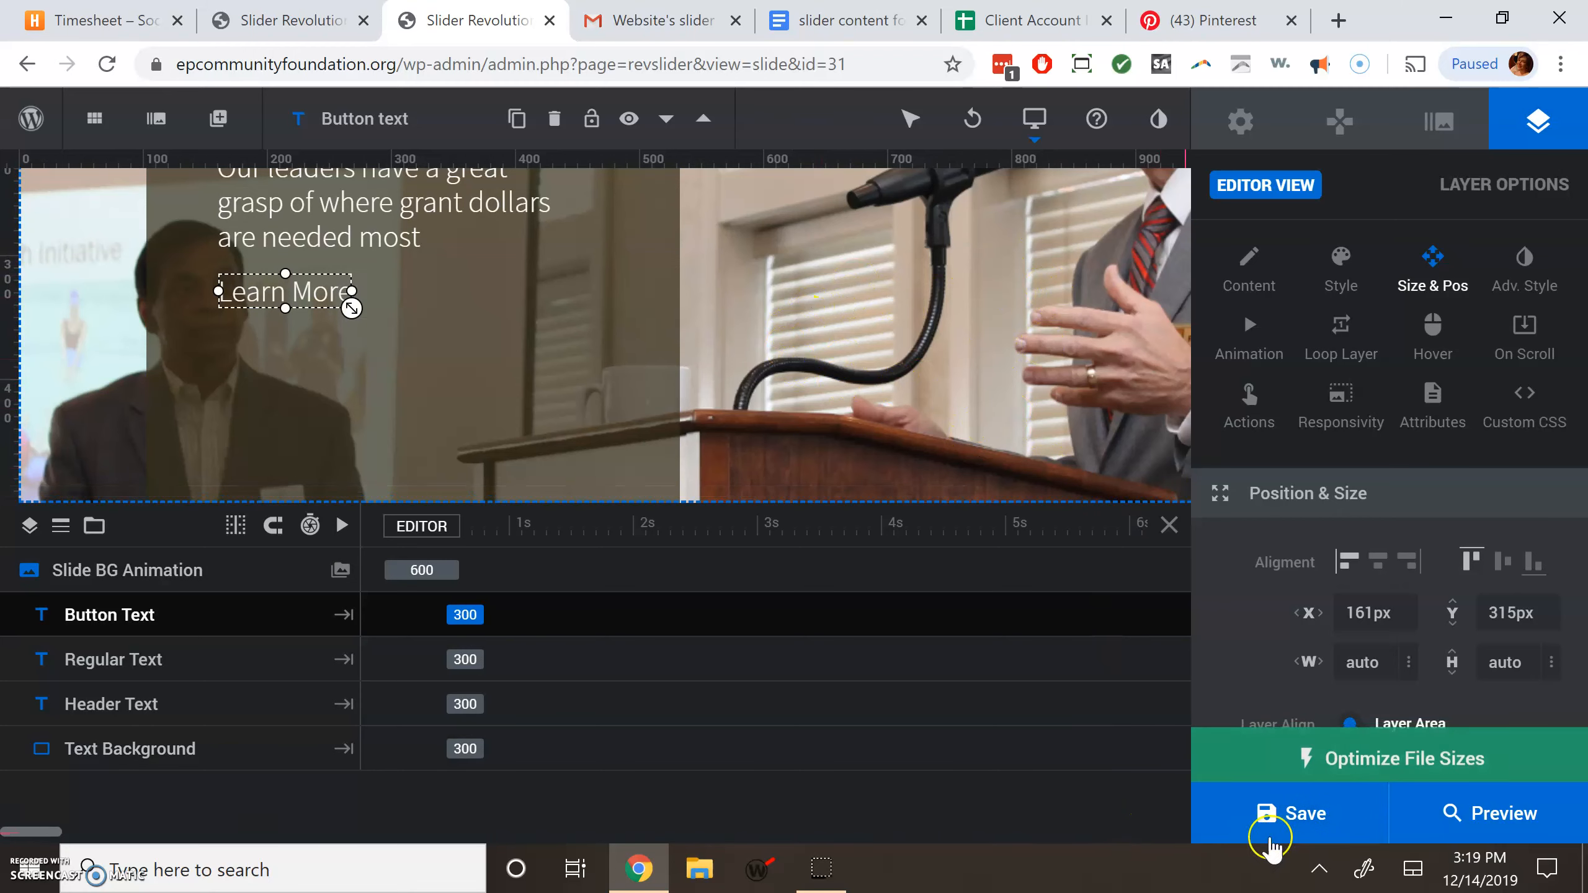
pyautogui.click(1282, 817)
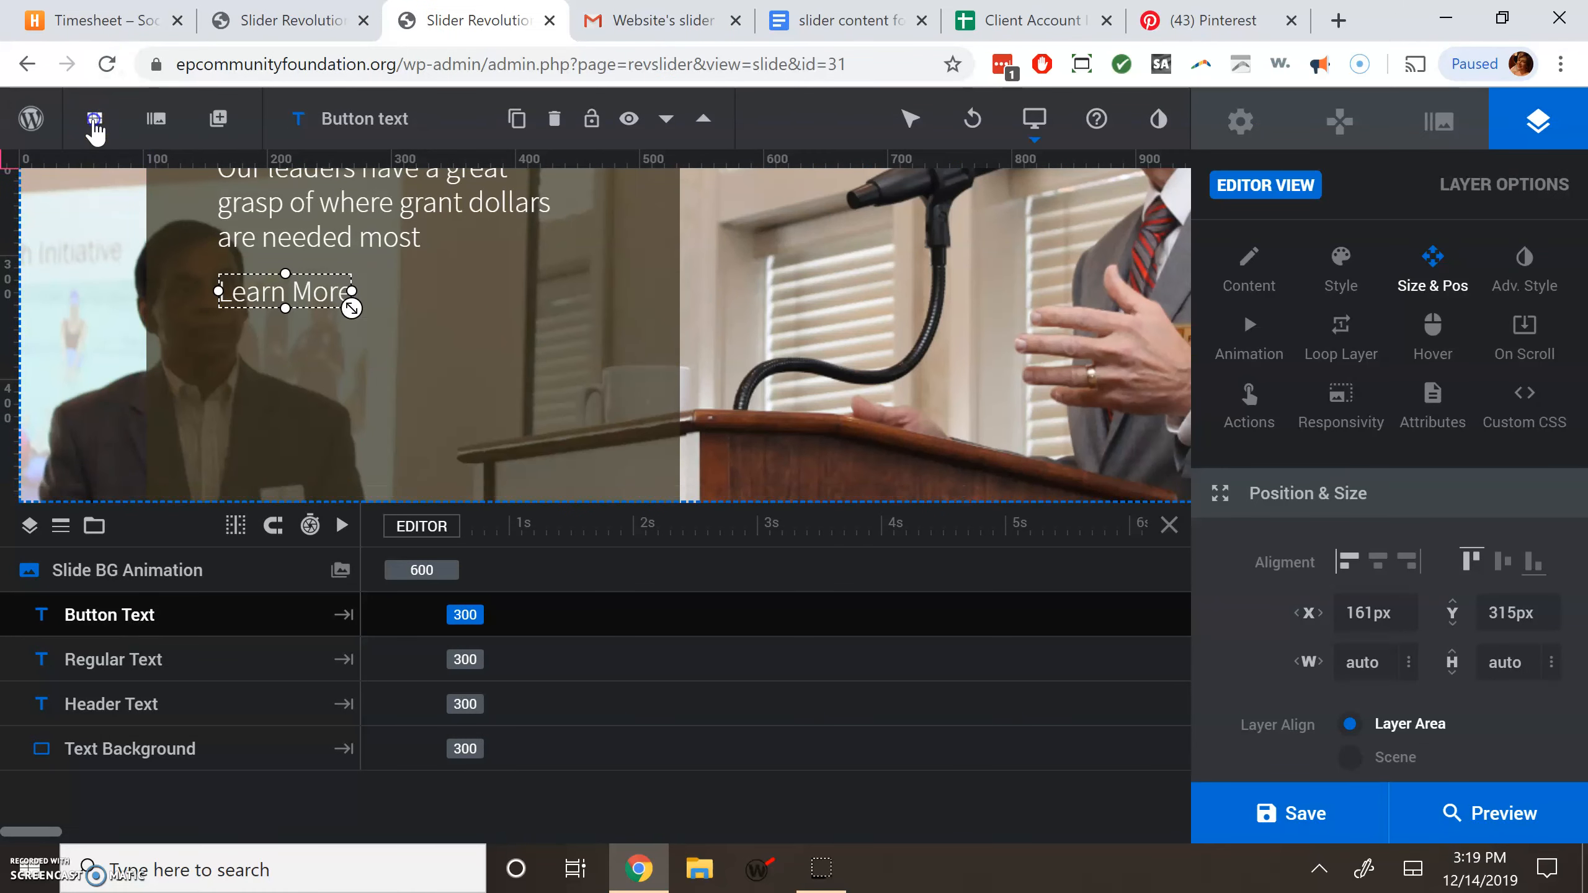
# Open the Home Slider's slide list from the modules overview and reorder it with Endowment first and the new board slide second
pyautogui.click(94, 123)
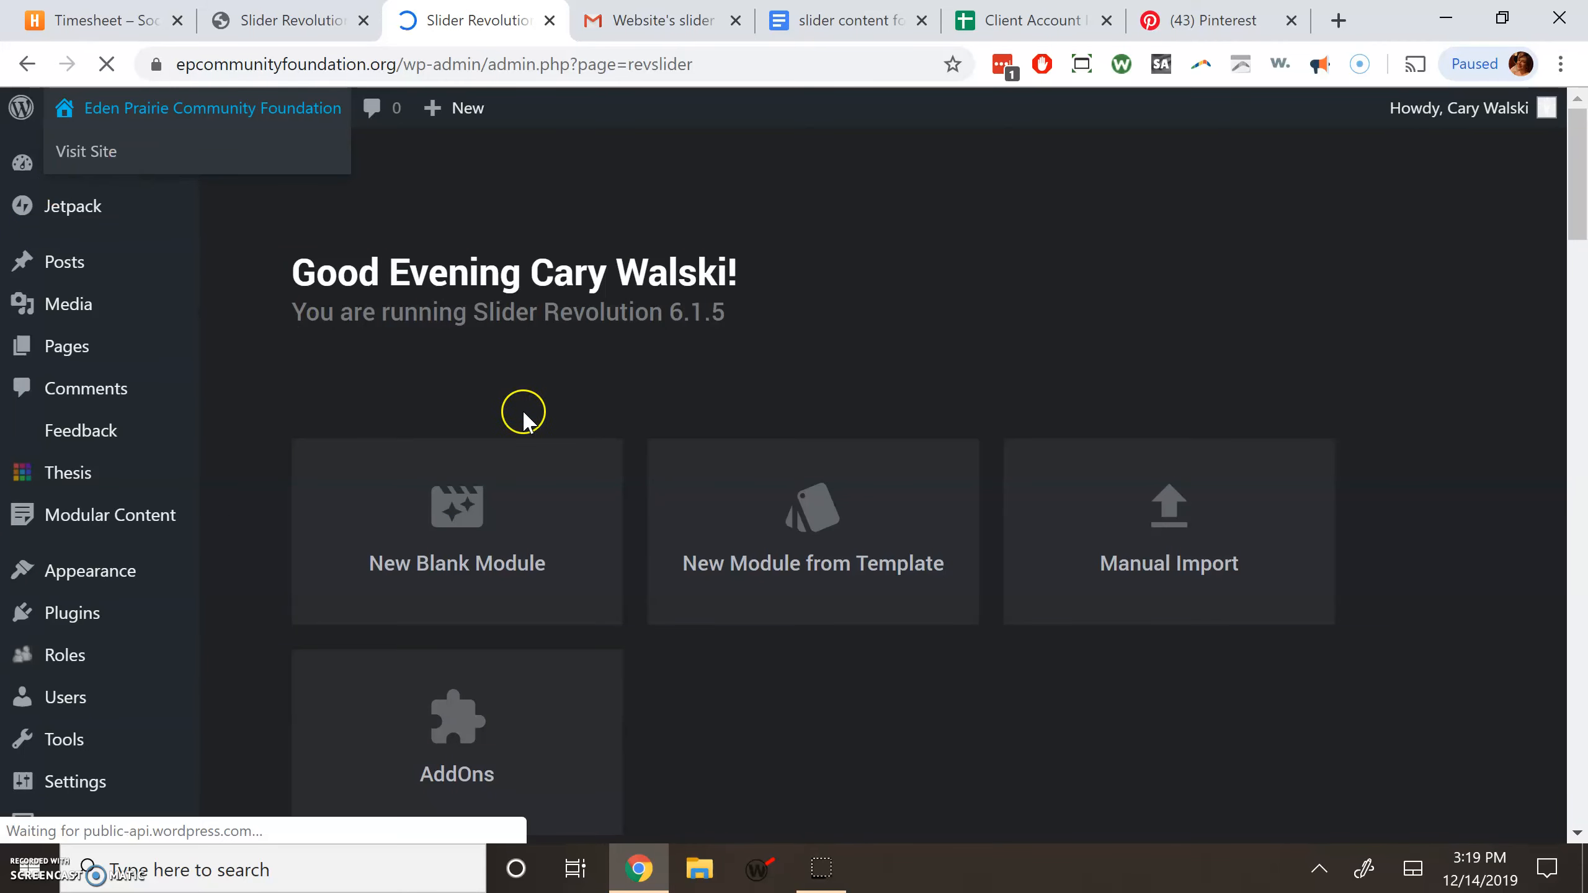
pyautogui.scroll(-8, 567, 370)
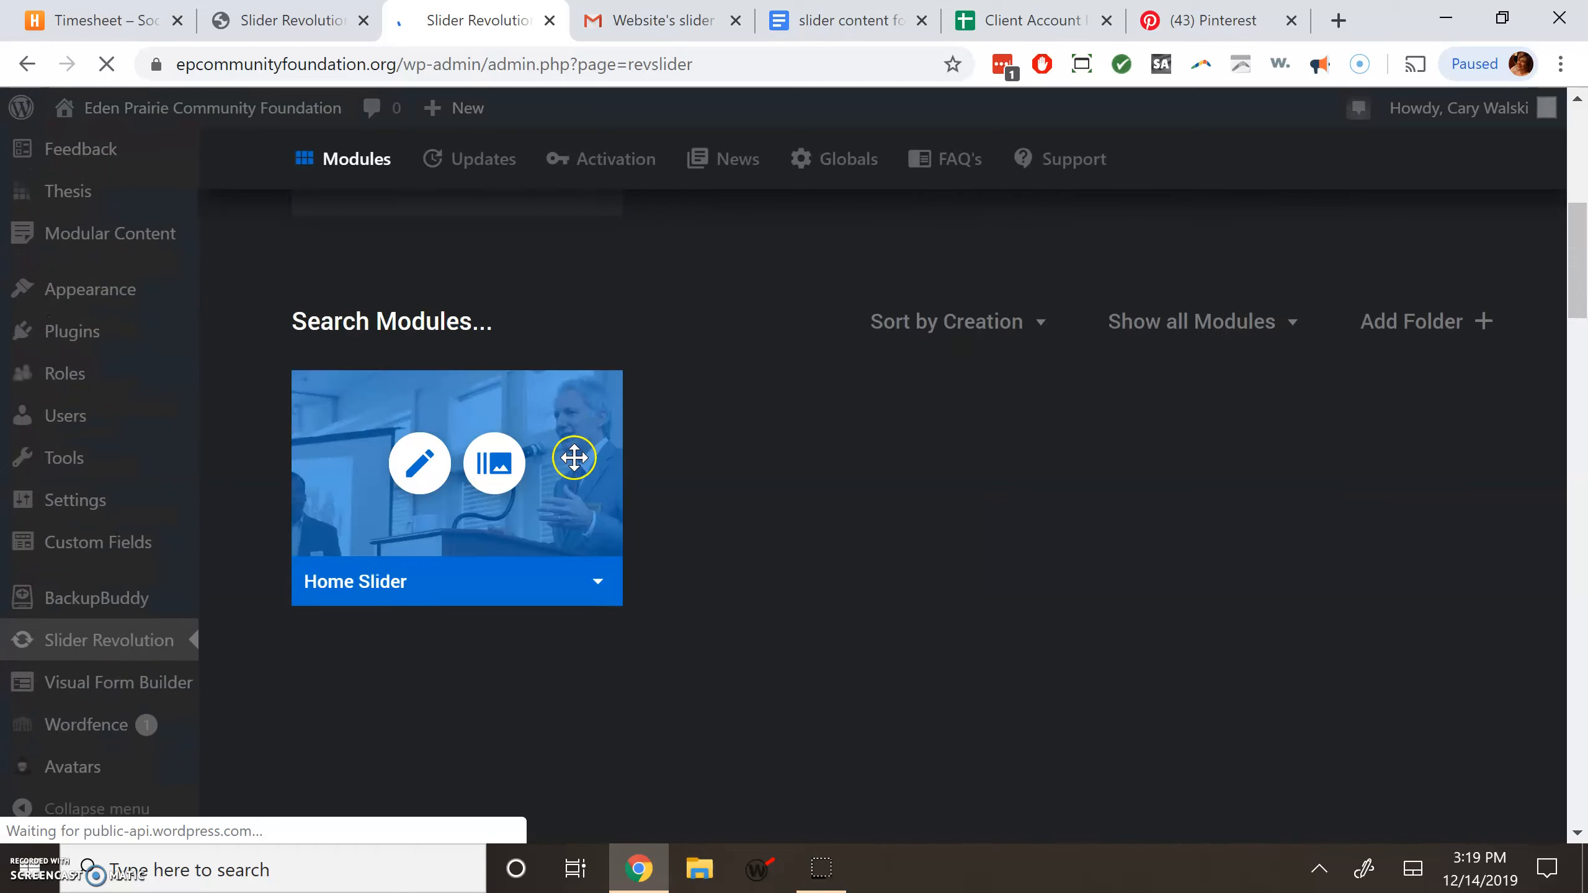
pyautogui.click(497, 466)
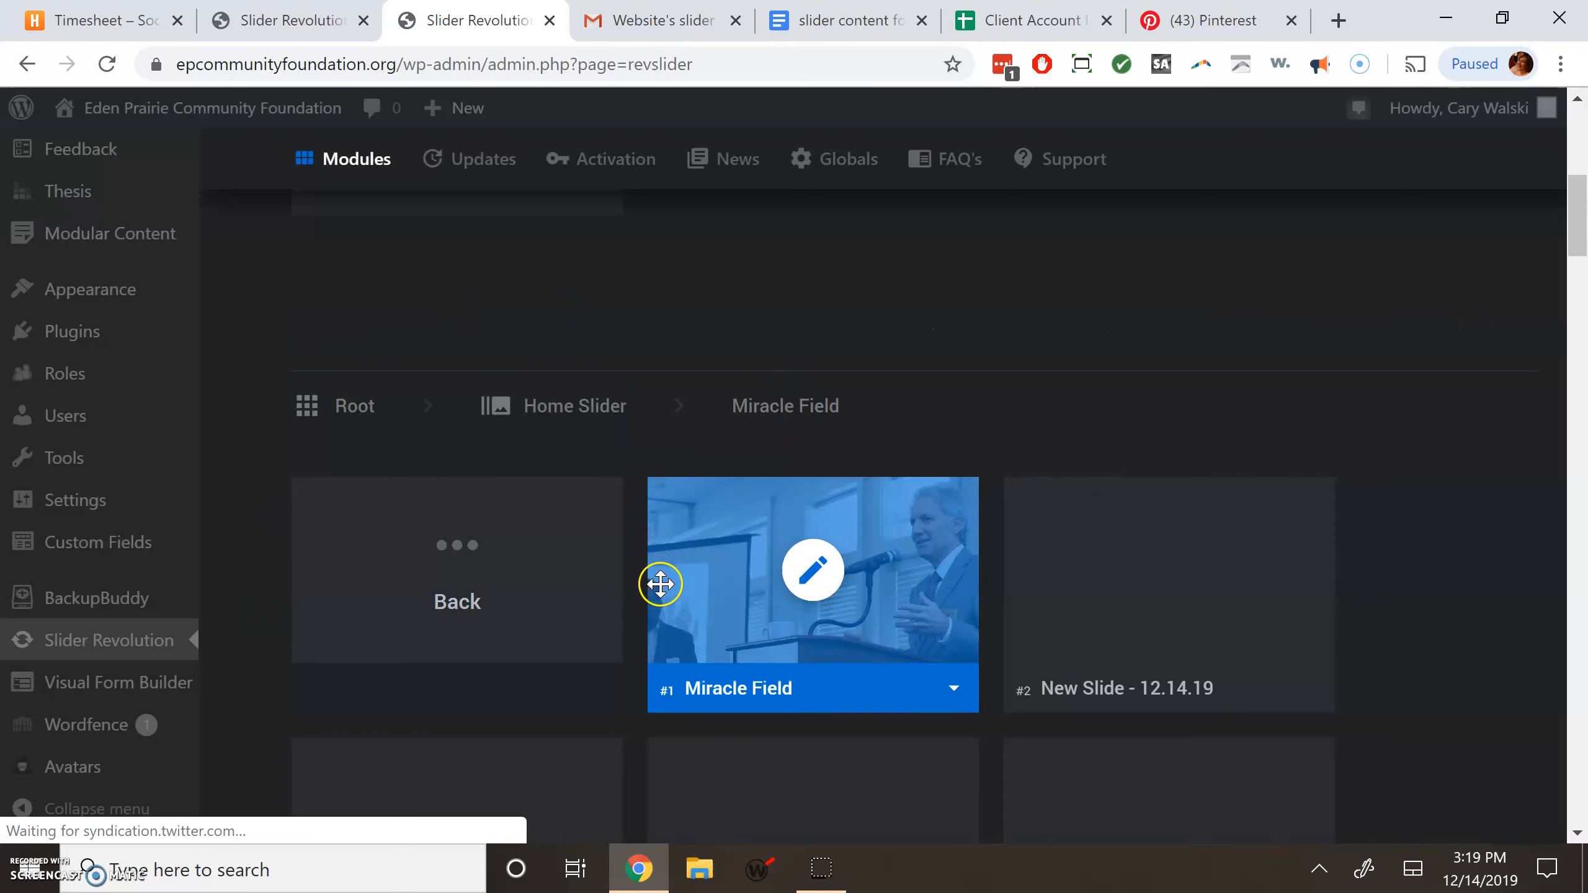
pyautogui.scroll(-4, 751, 596)
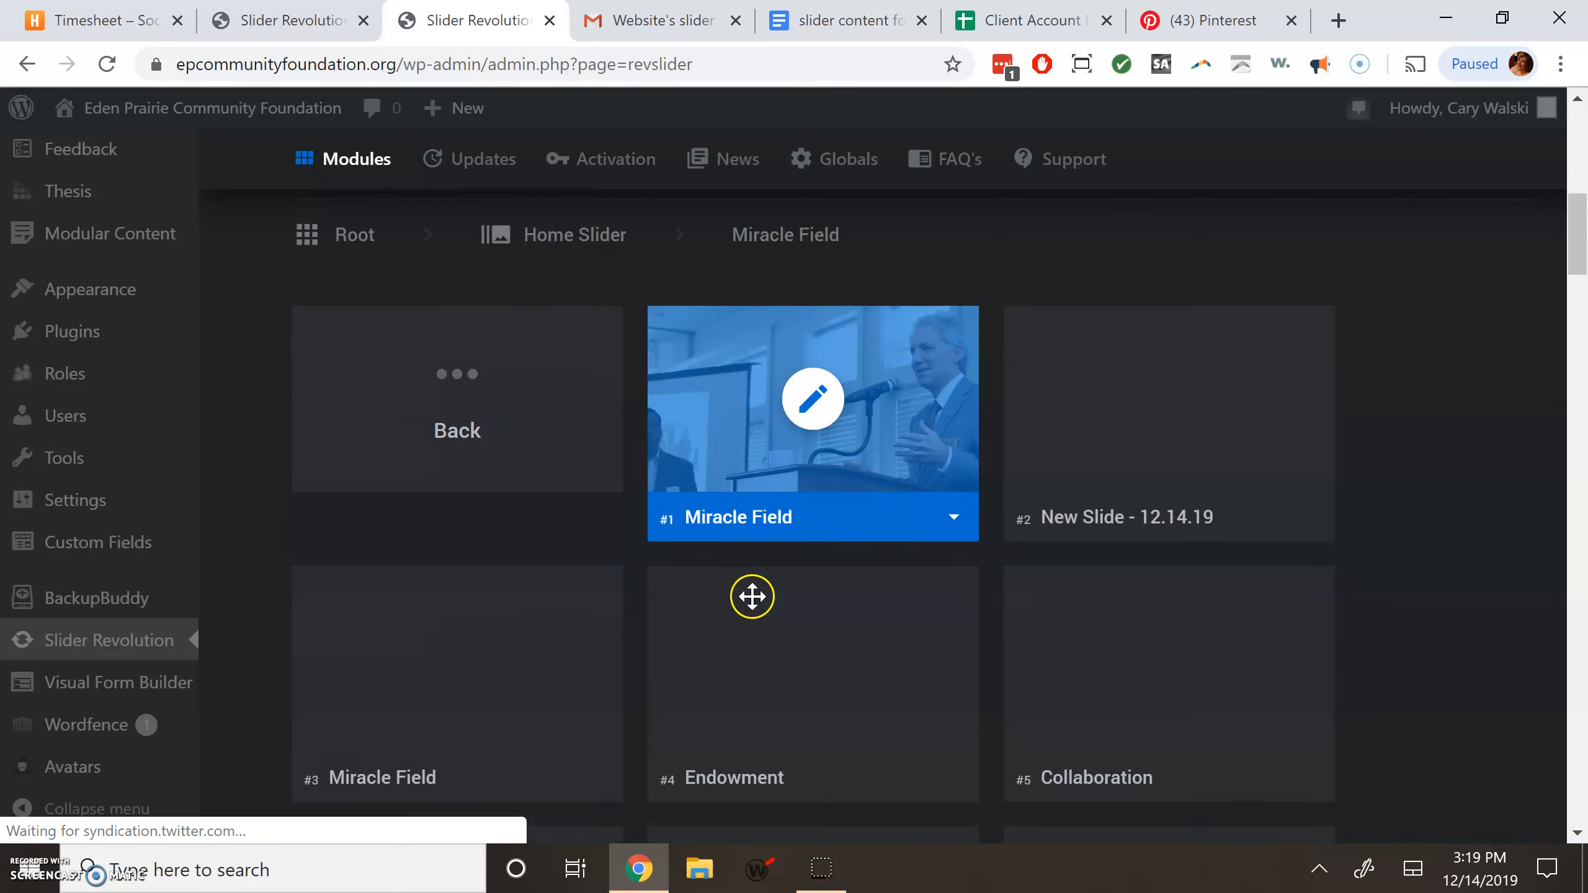
pyautogui.moveTo(768, 467); pyautogui.dragTo(710, 260)
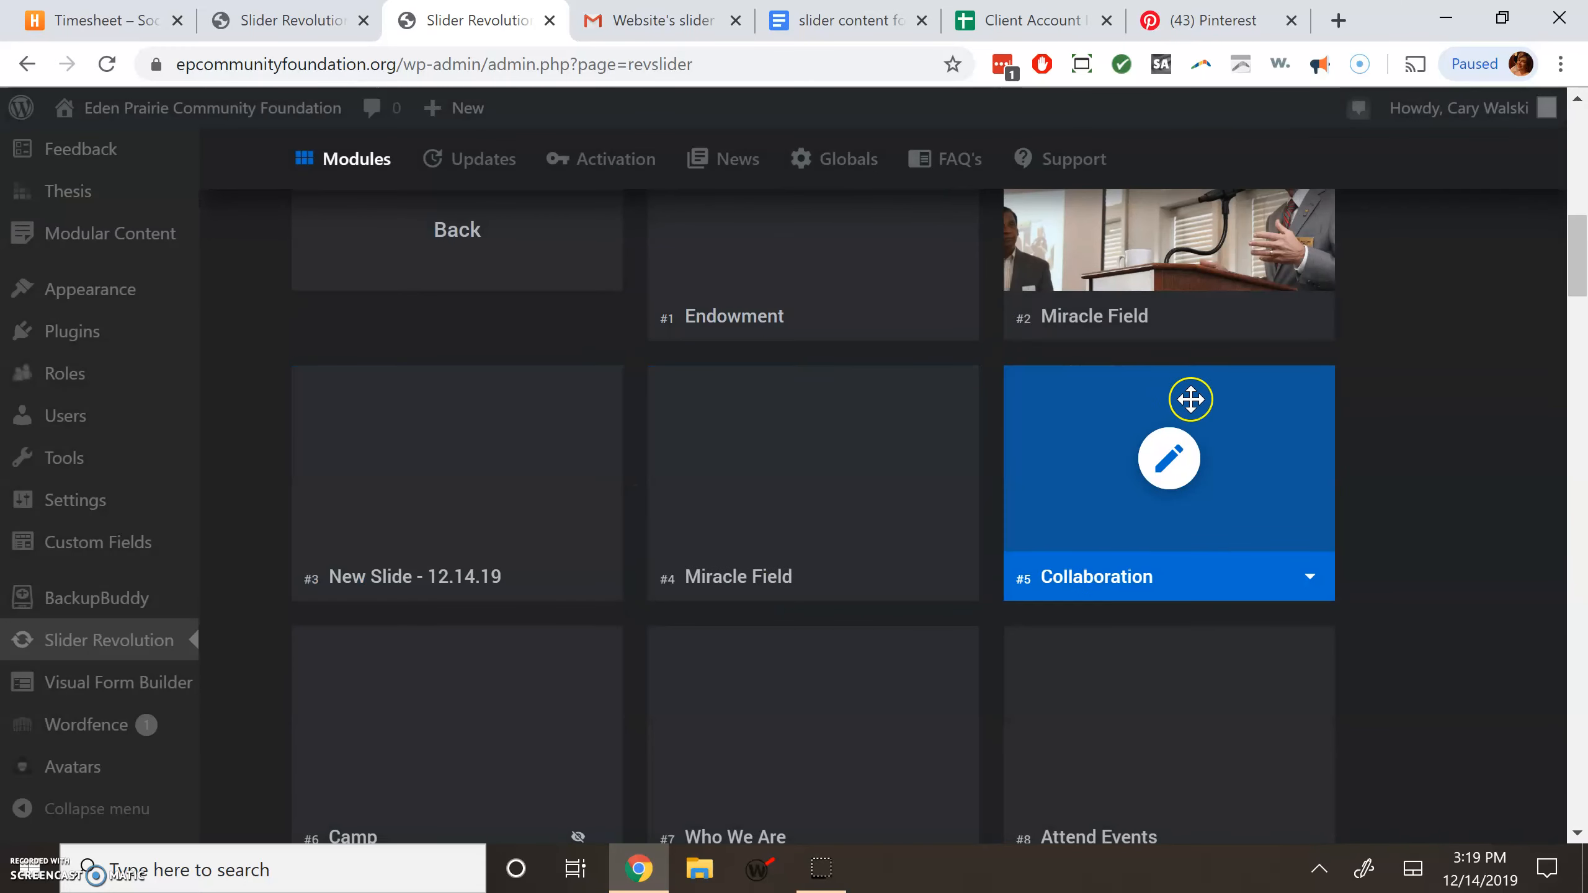
# Rename the new board slide in second position as "EPCF Knows"
pyautogui.click(1123, 319)
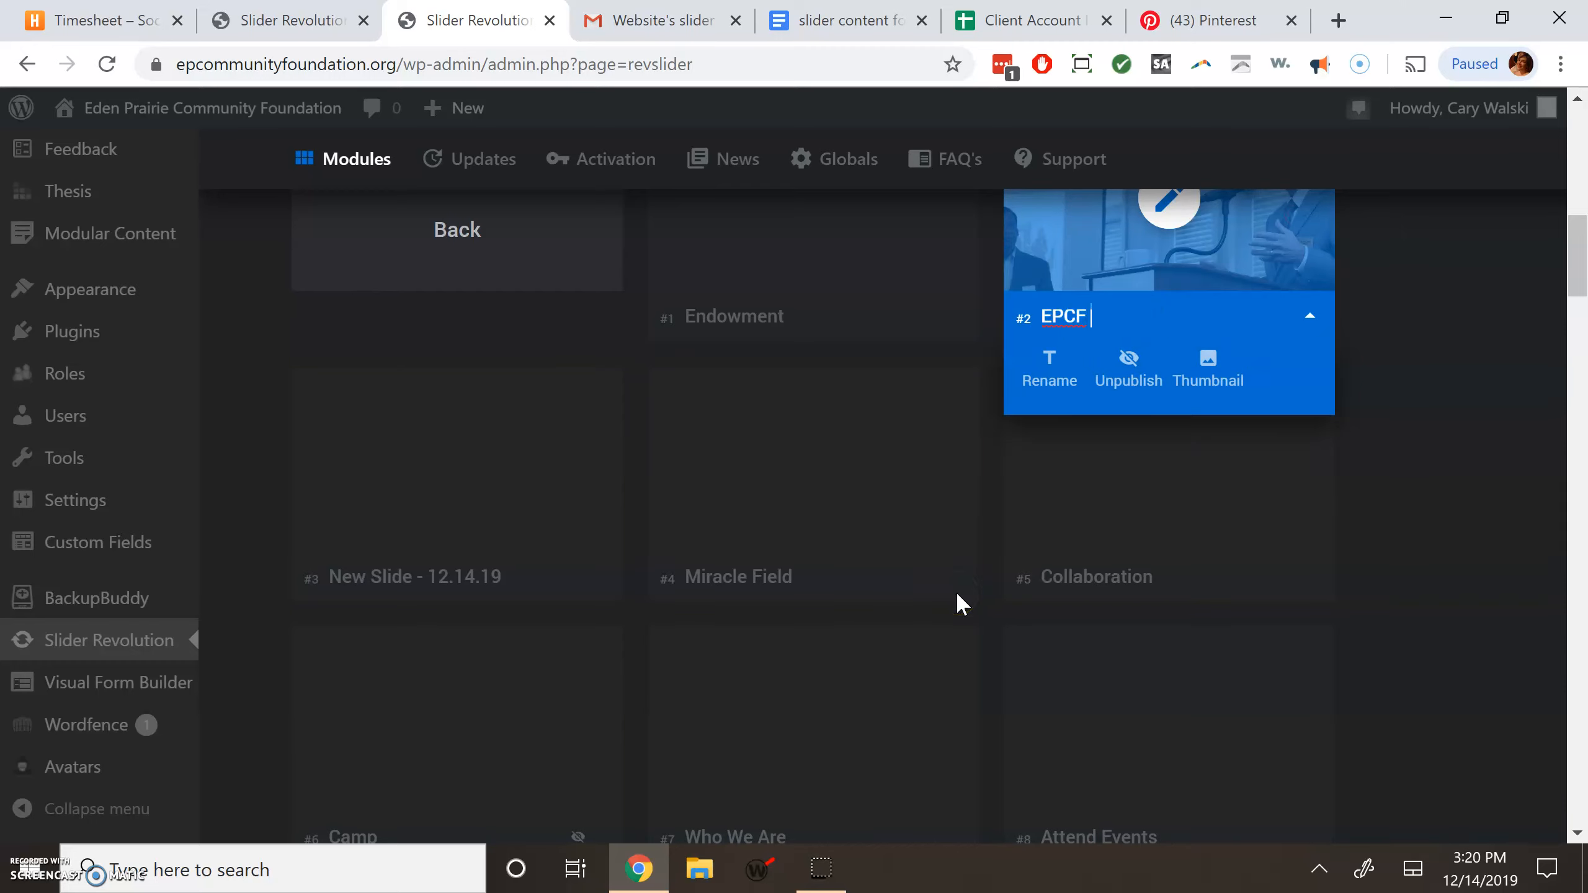
pyautogui.write('s')
pyautogui.click(1433, 380)
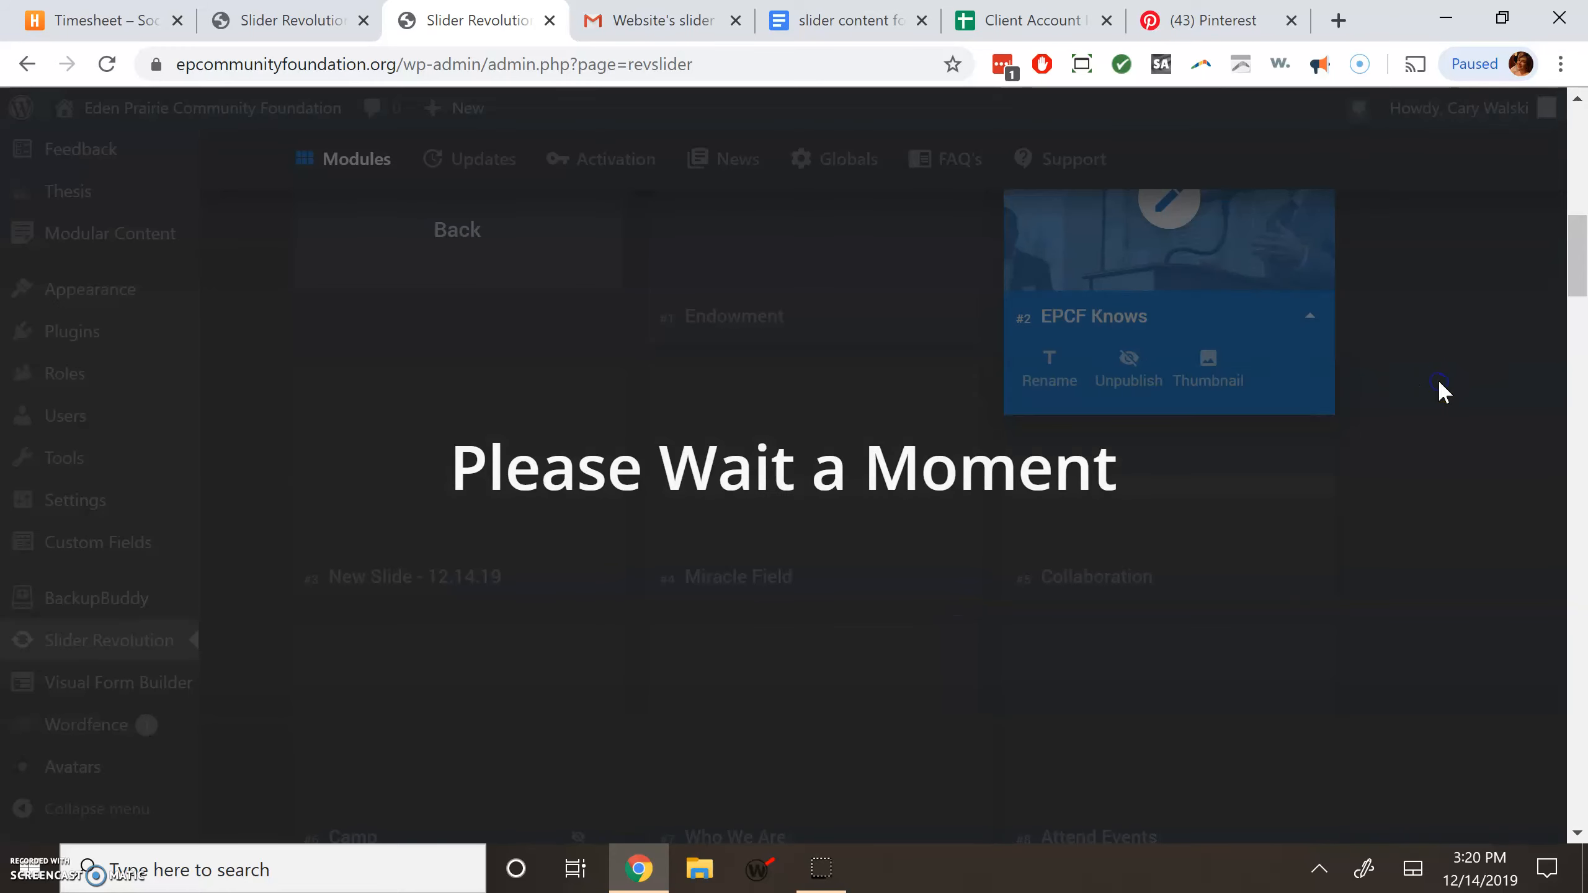
pyautogui.scroll(4, 1039, 472)
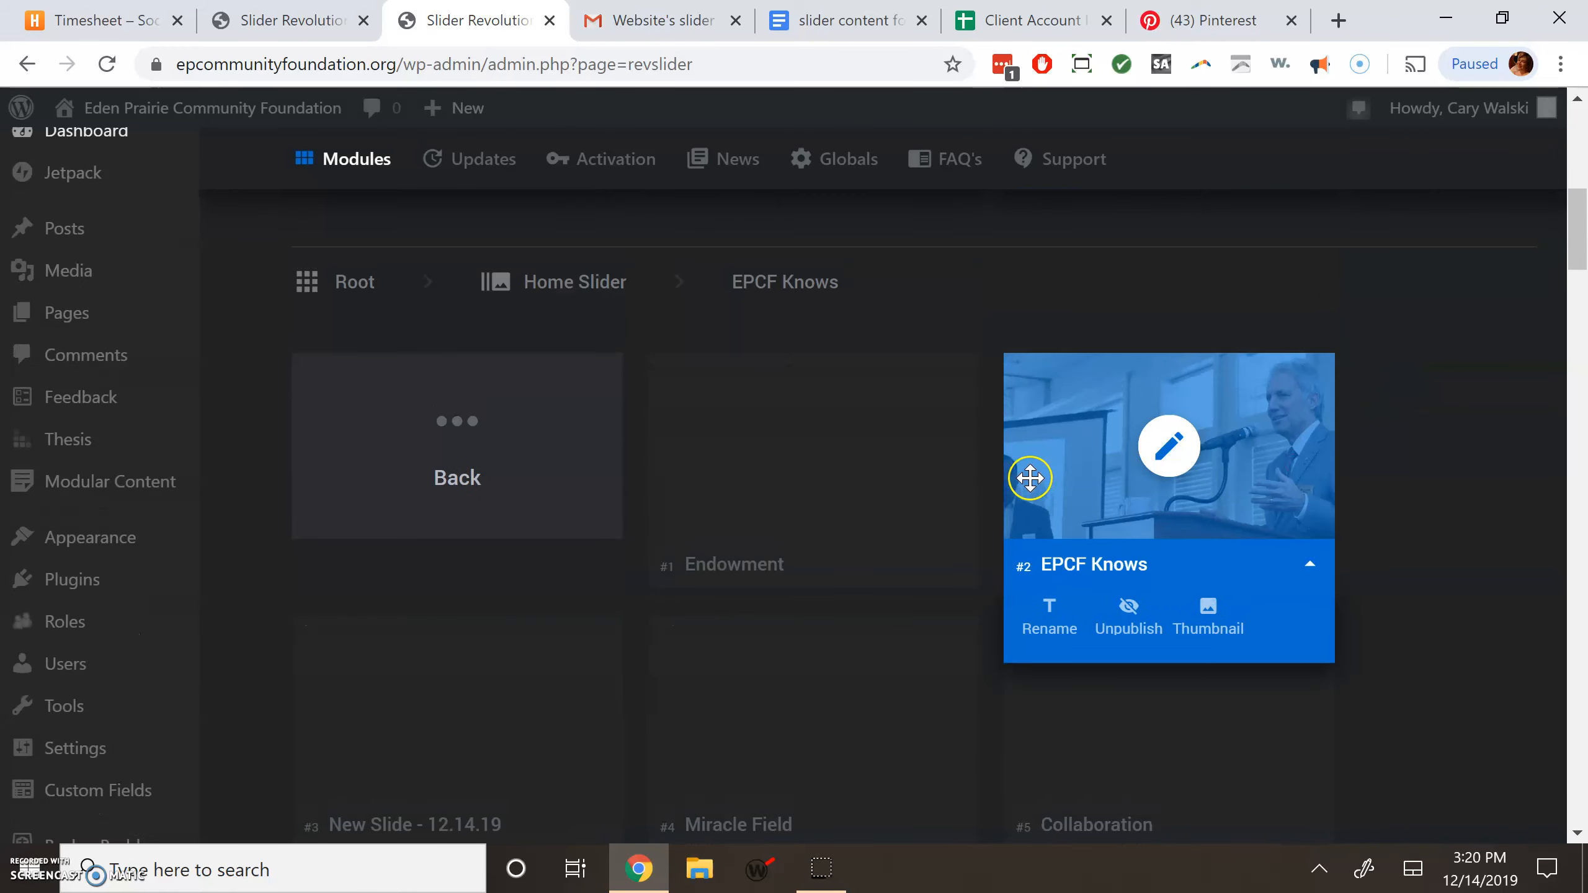
pyautogui.scroll(2, 880, 499)
pyautogui.scroll(-2, 1303, 549)
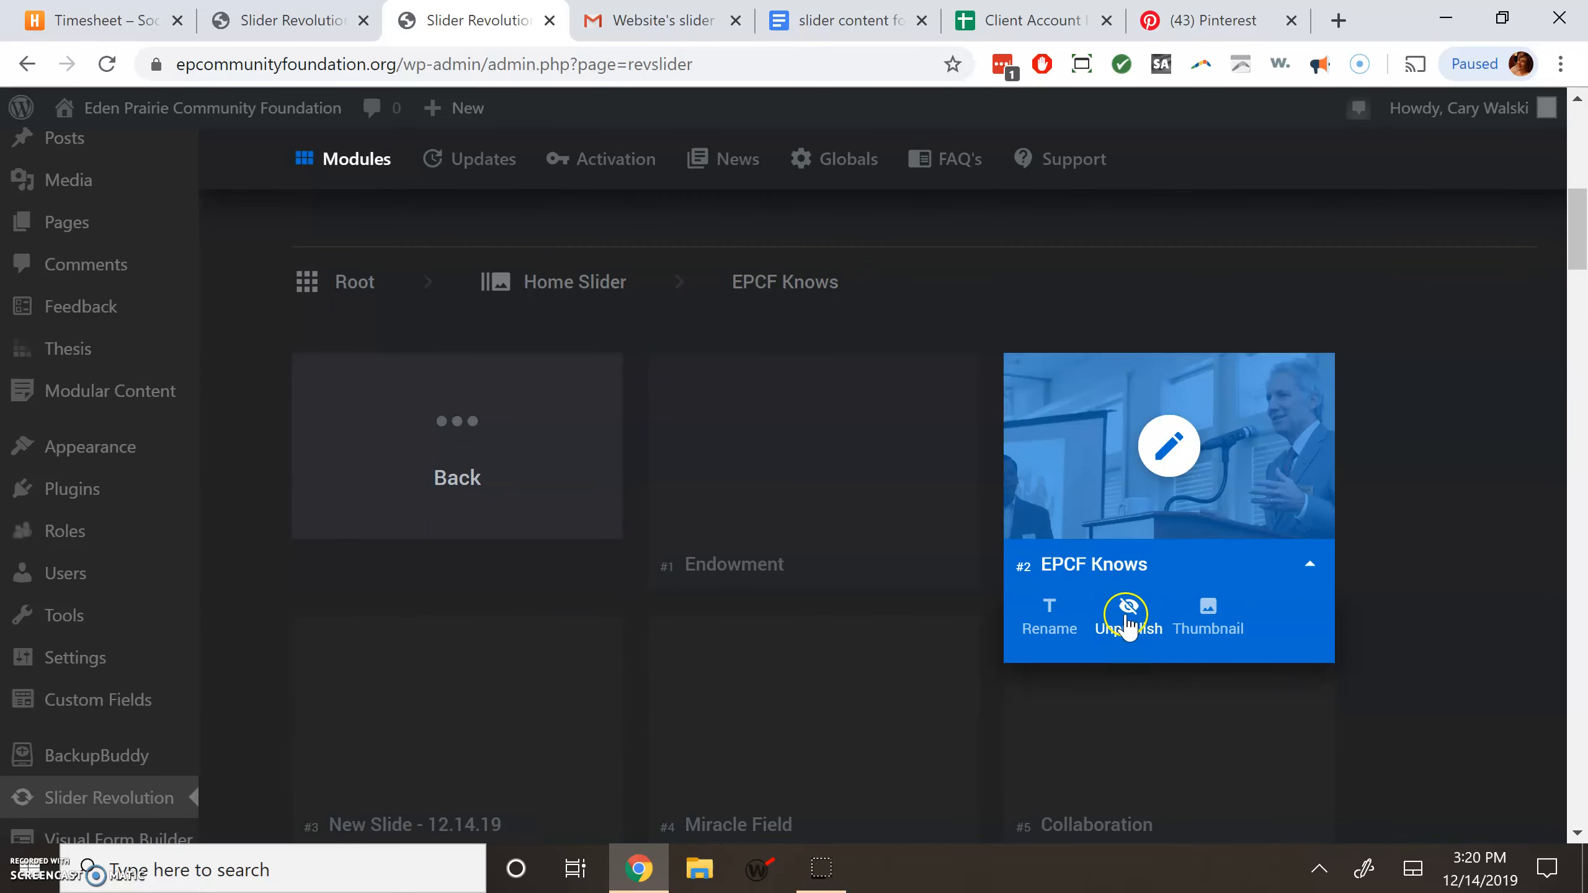
# Unpublish the last three slides in the list: New Slide - 12.14.19 (#22), Slide #21 and Miracle Field (#20)
pyautogui.scroll(-20, 1355, 581)
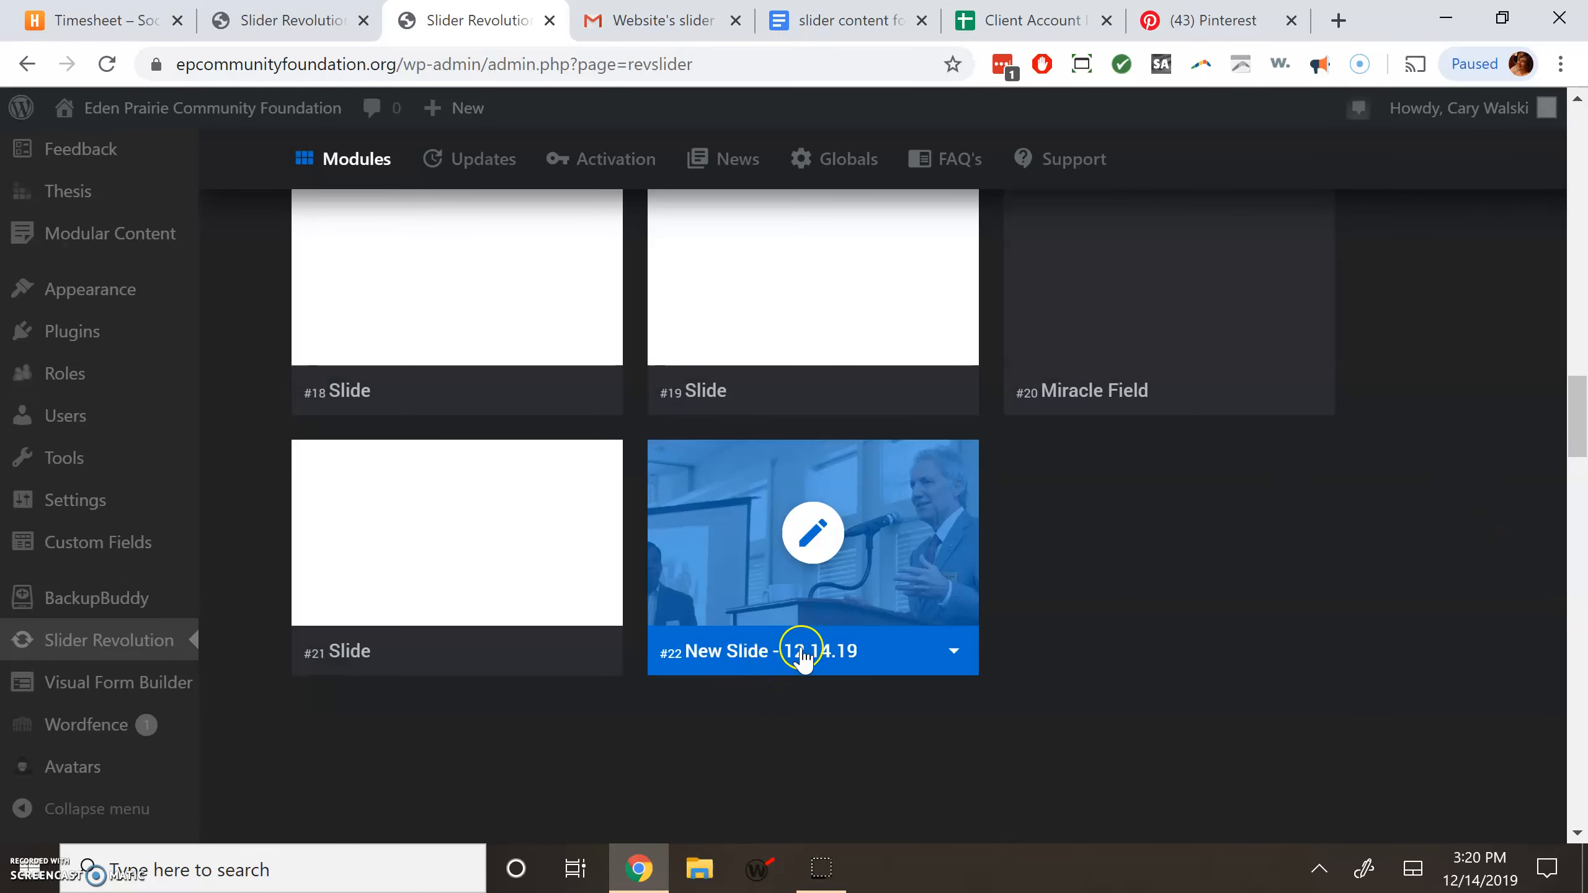
pyautogui.click(941, 665)
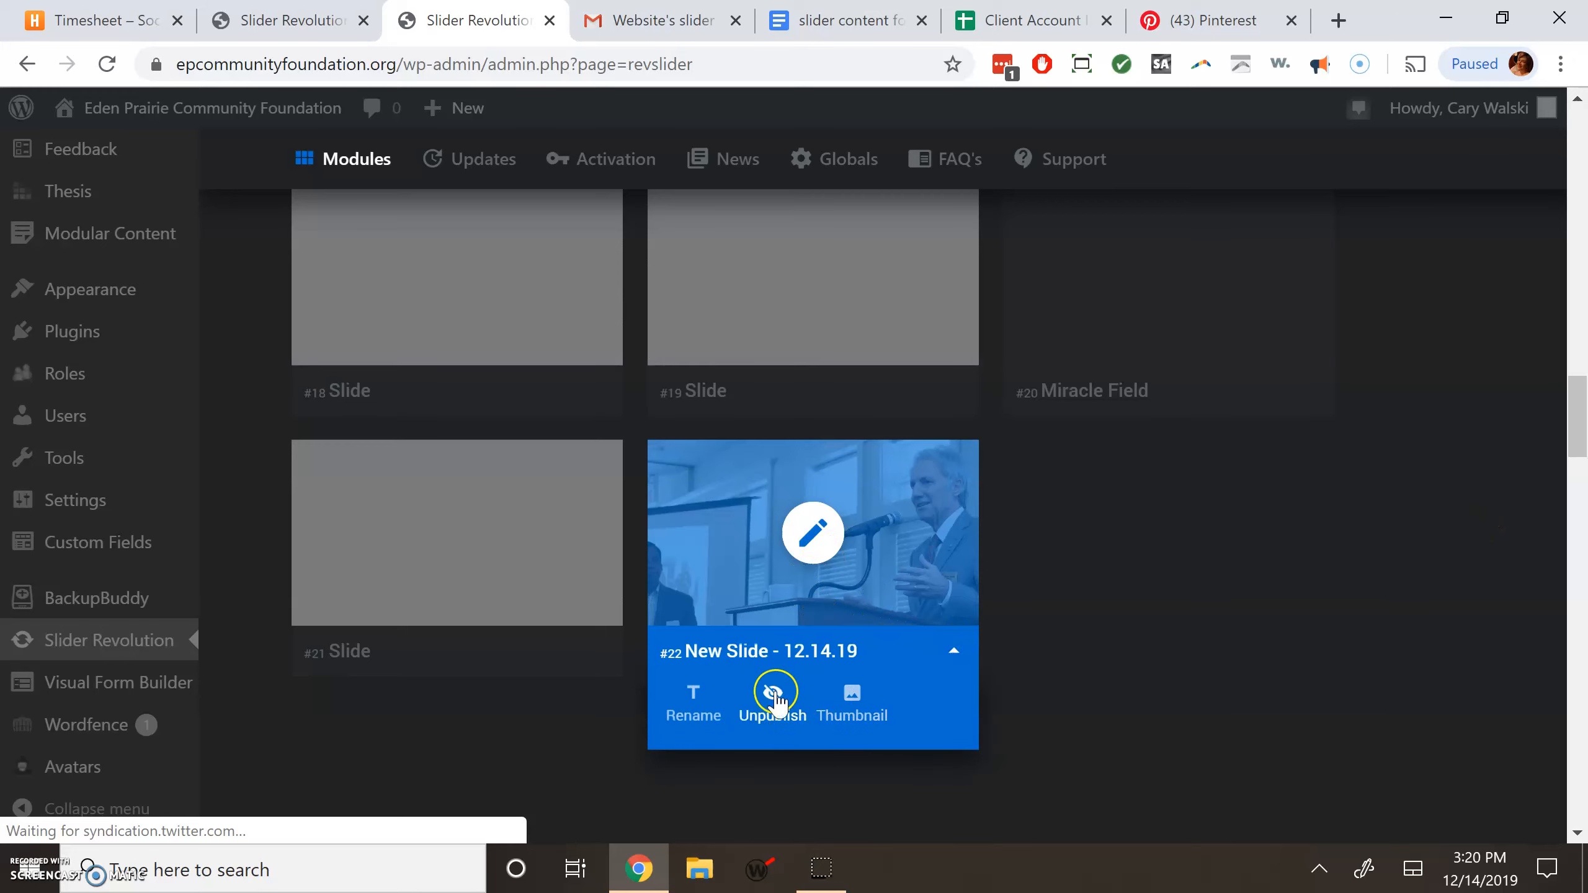
pyautogui.click(797, 699)
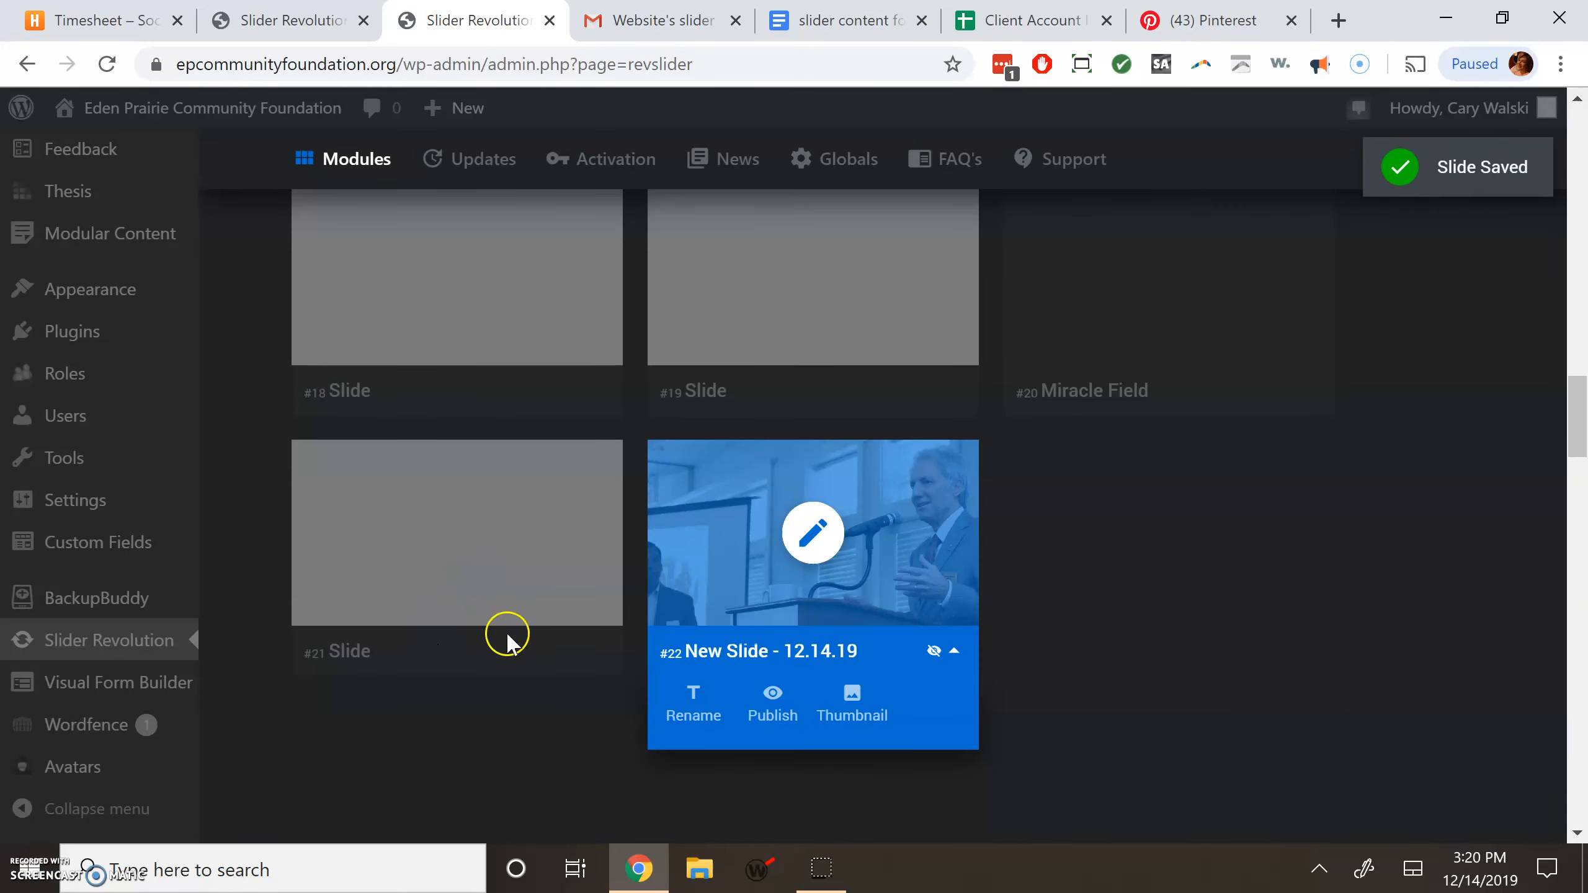
pyautogui.click(595, 652)
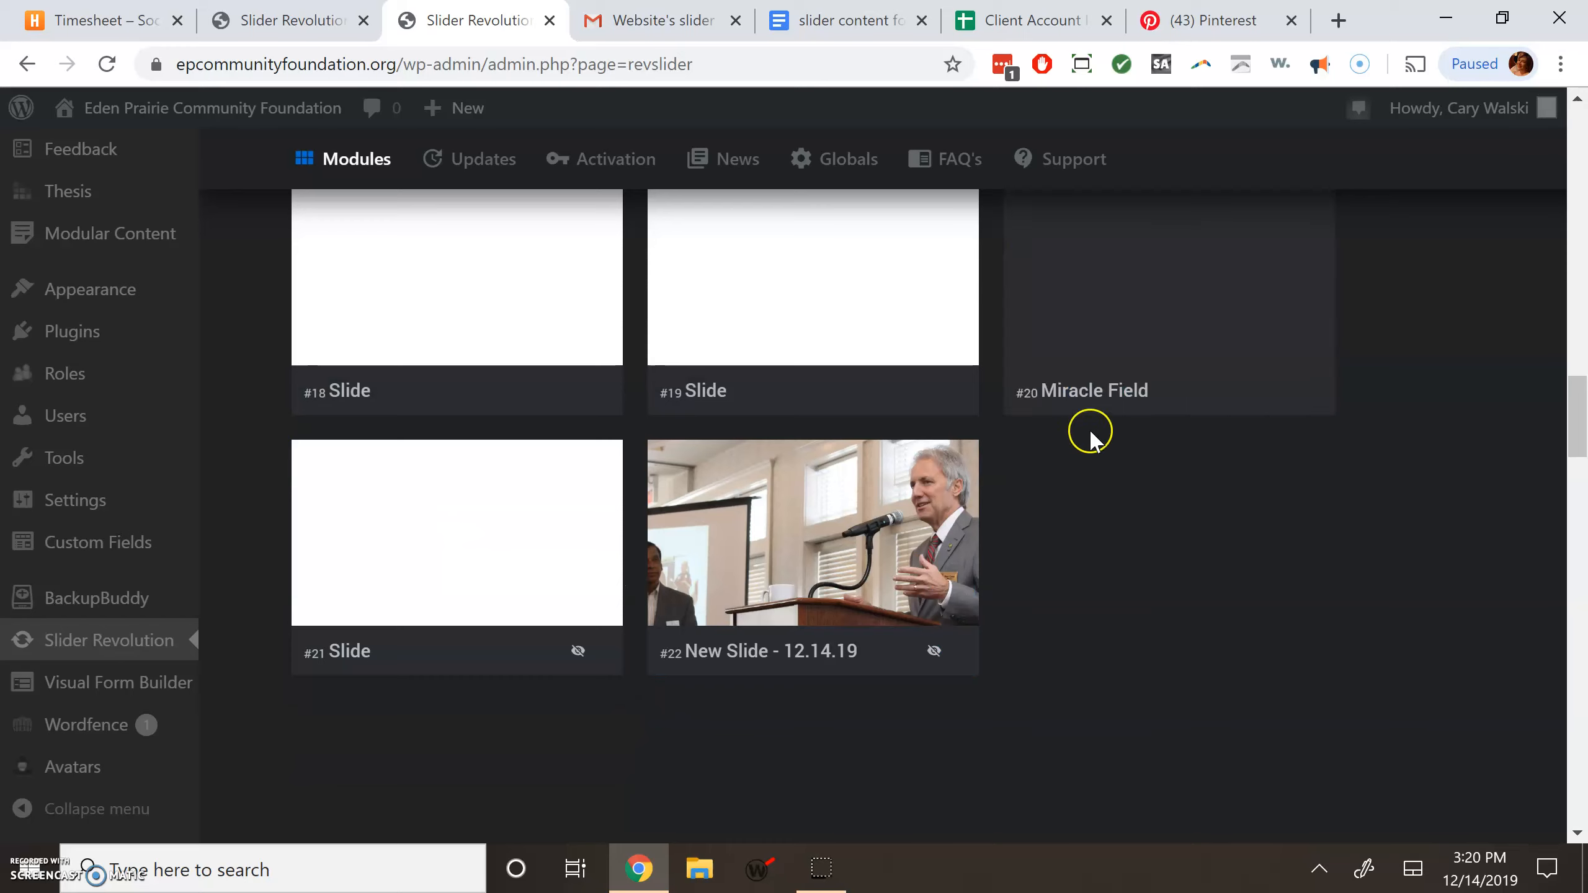
pyautogui.moveTo(1143, 394)
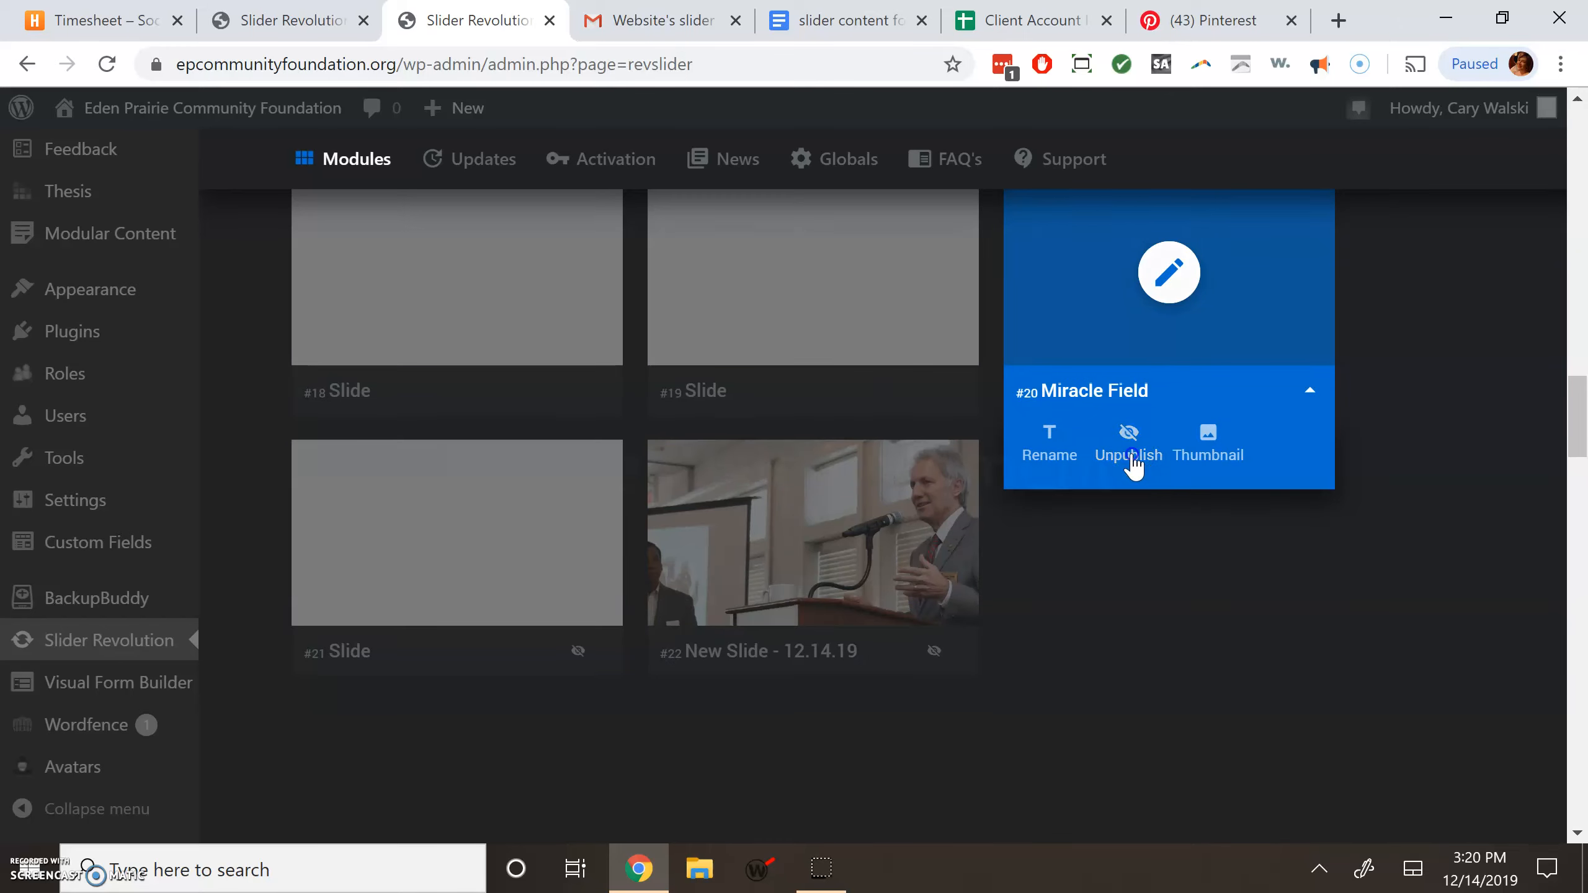
pyautogui.click(1130, 456)
# Unpublish the blank slides #19, #18 and #17
pyautogui.scroll(4, 744, 501)
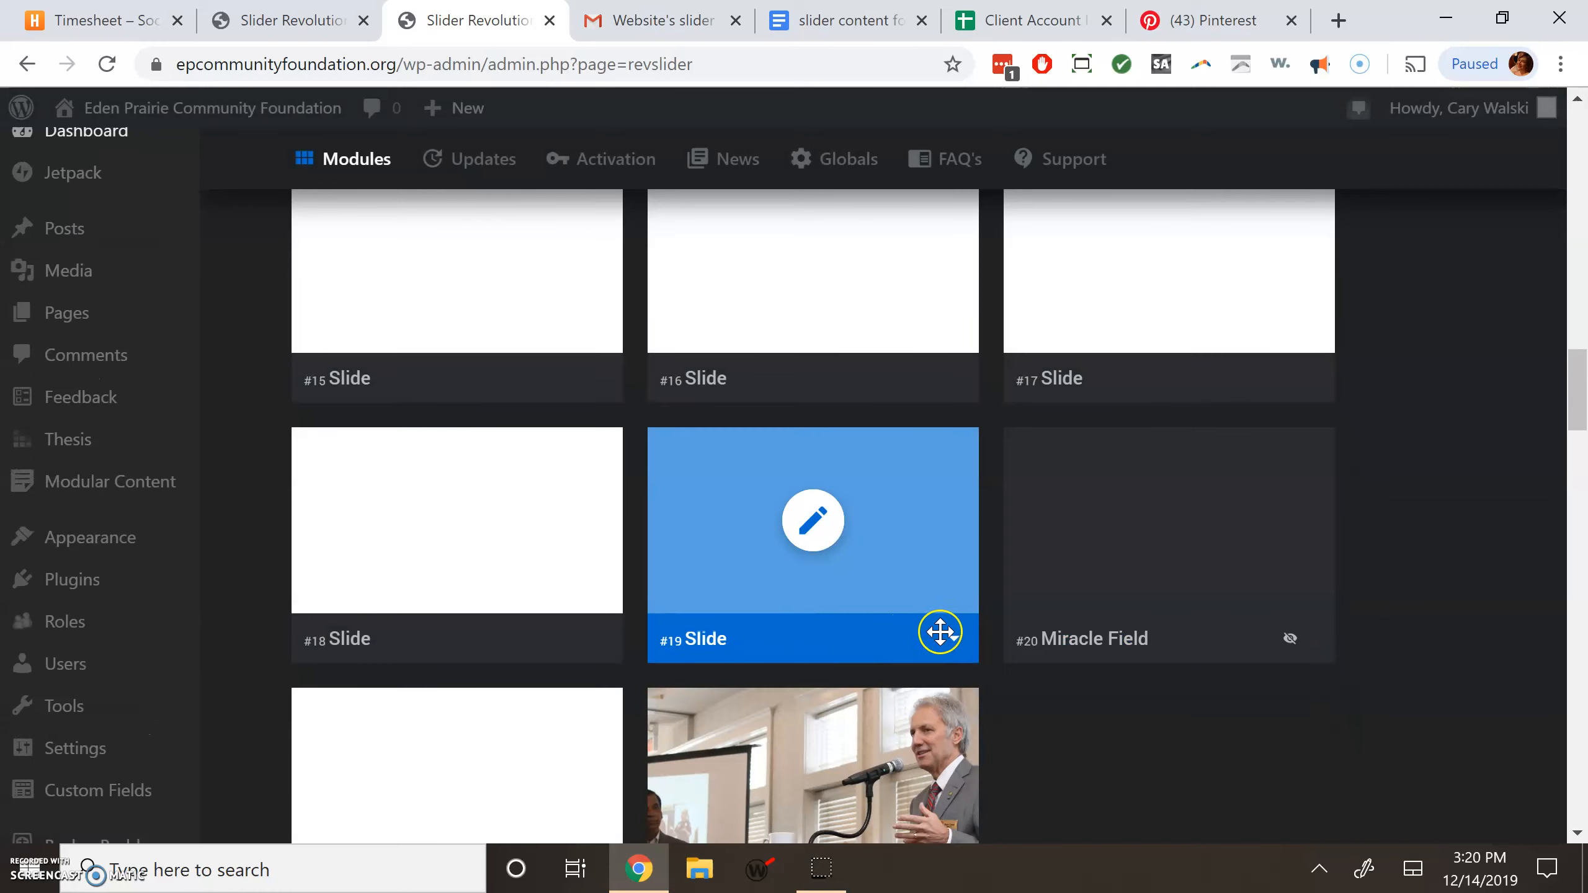
pyautogui.moveTo(951, 638)
pyautogui.click(757, 691)
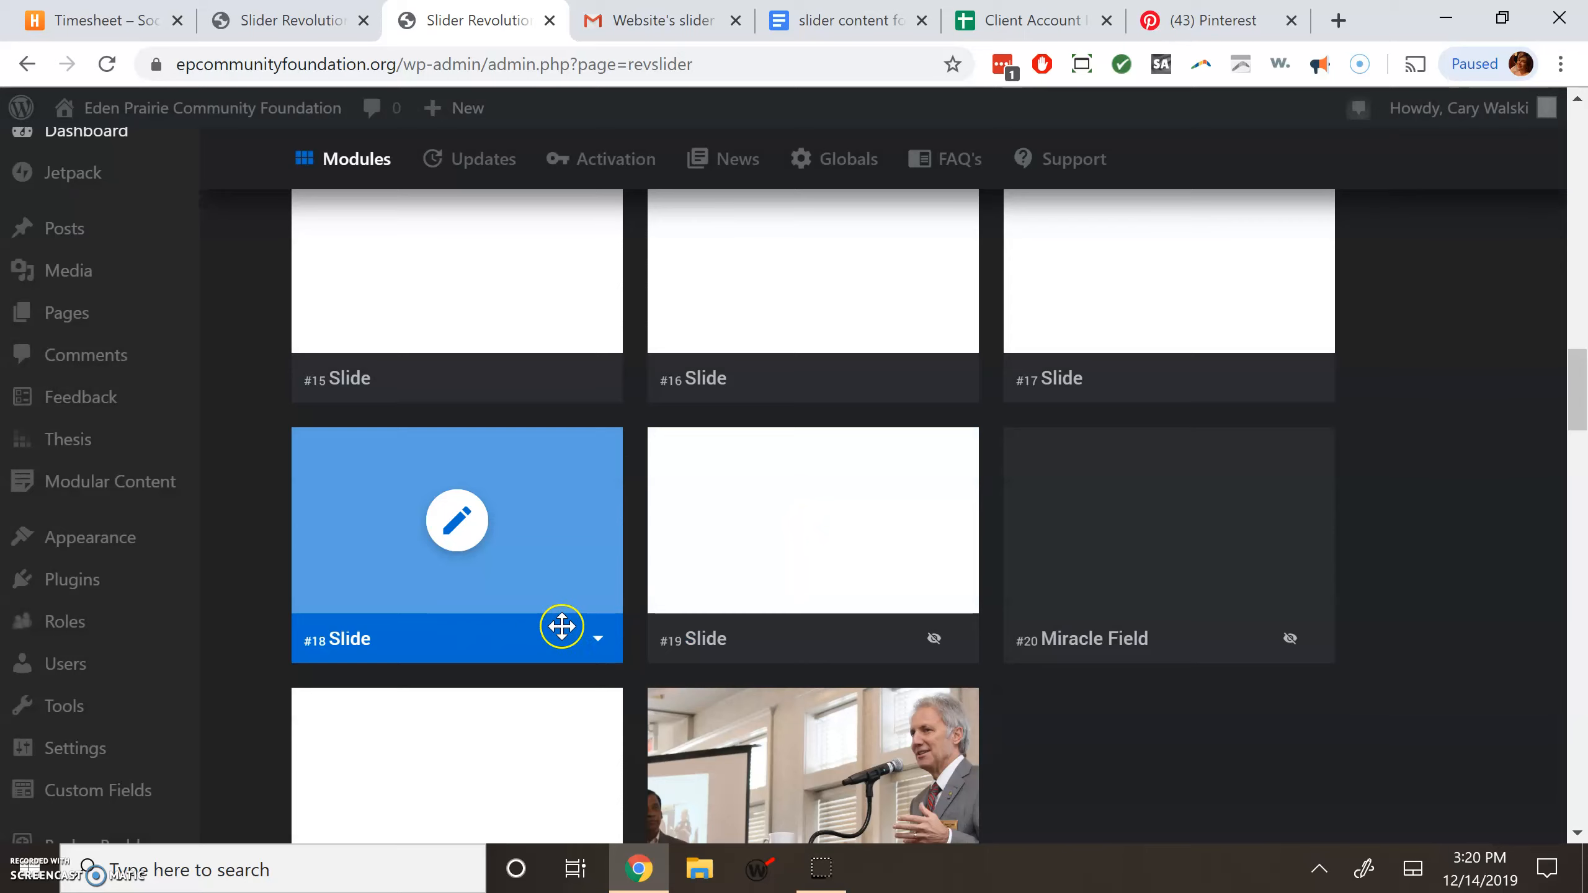
pyautogui.moveTo(595, 647)
pyautogui.click(398, 691)
pyautogui.scroll(2, 1175, 441)
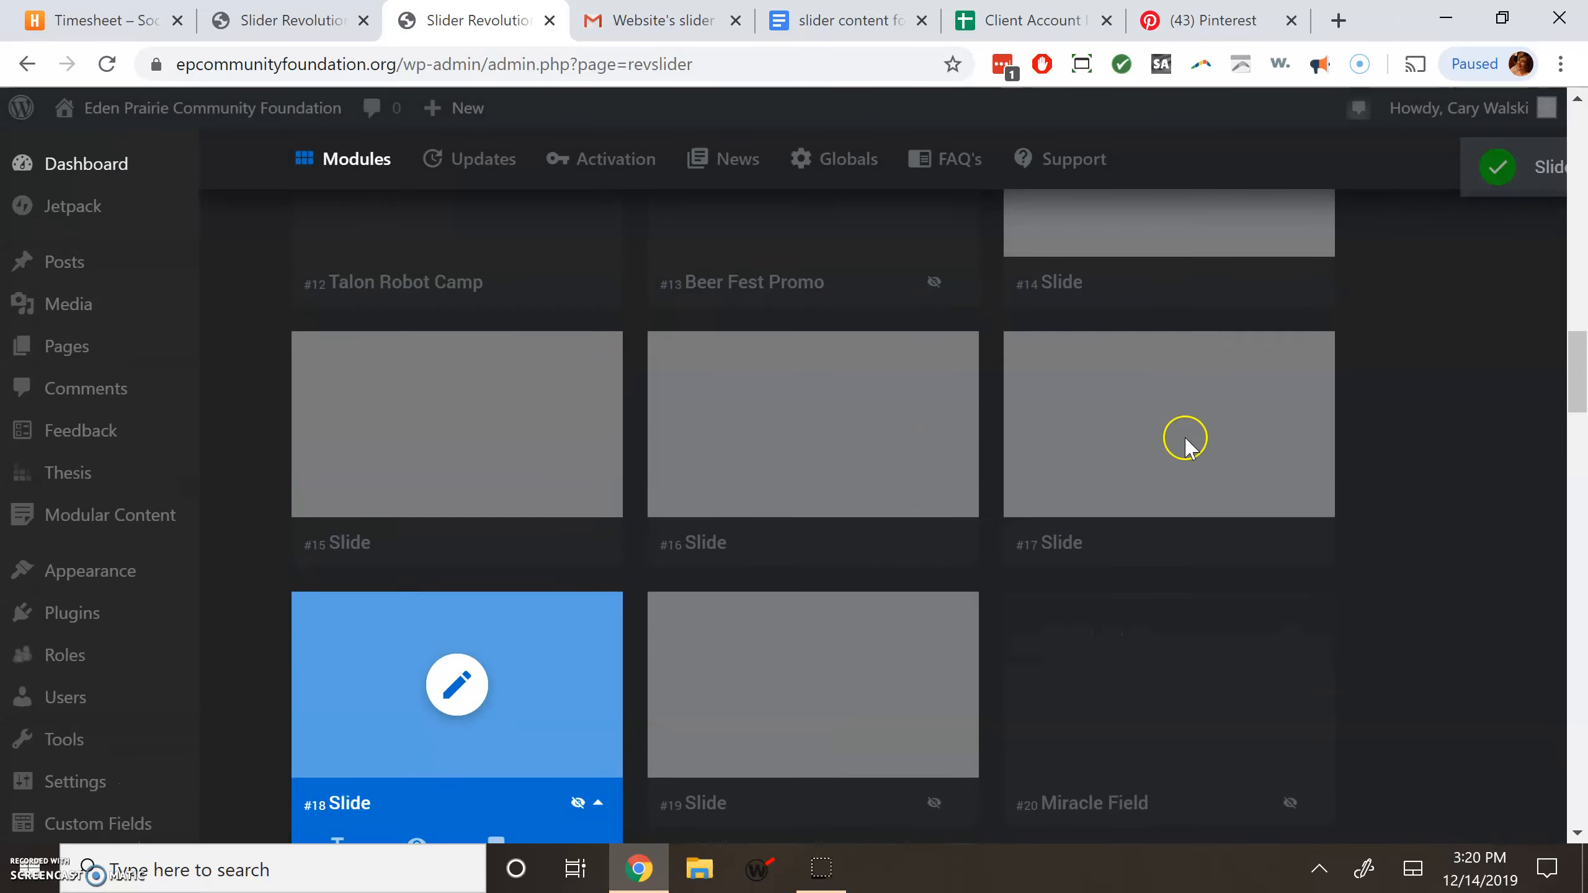
pyautogui.scroll(1, 1187, 445)
pyautogui.moveTo(1313, 631)
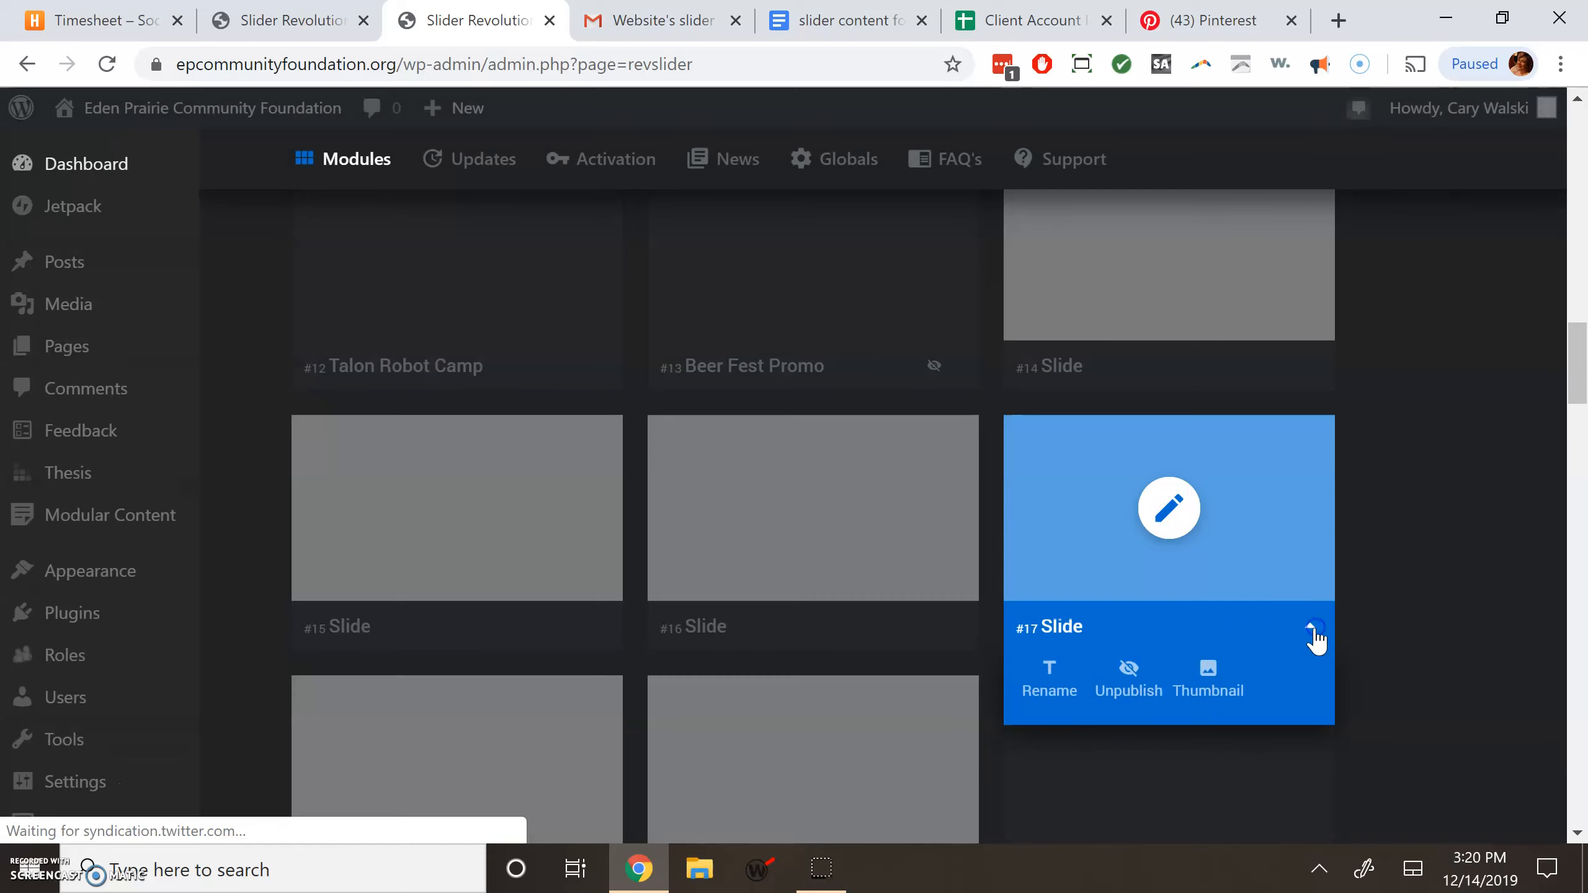
pyautogui.click(1129, 692)
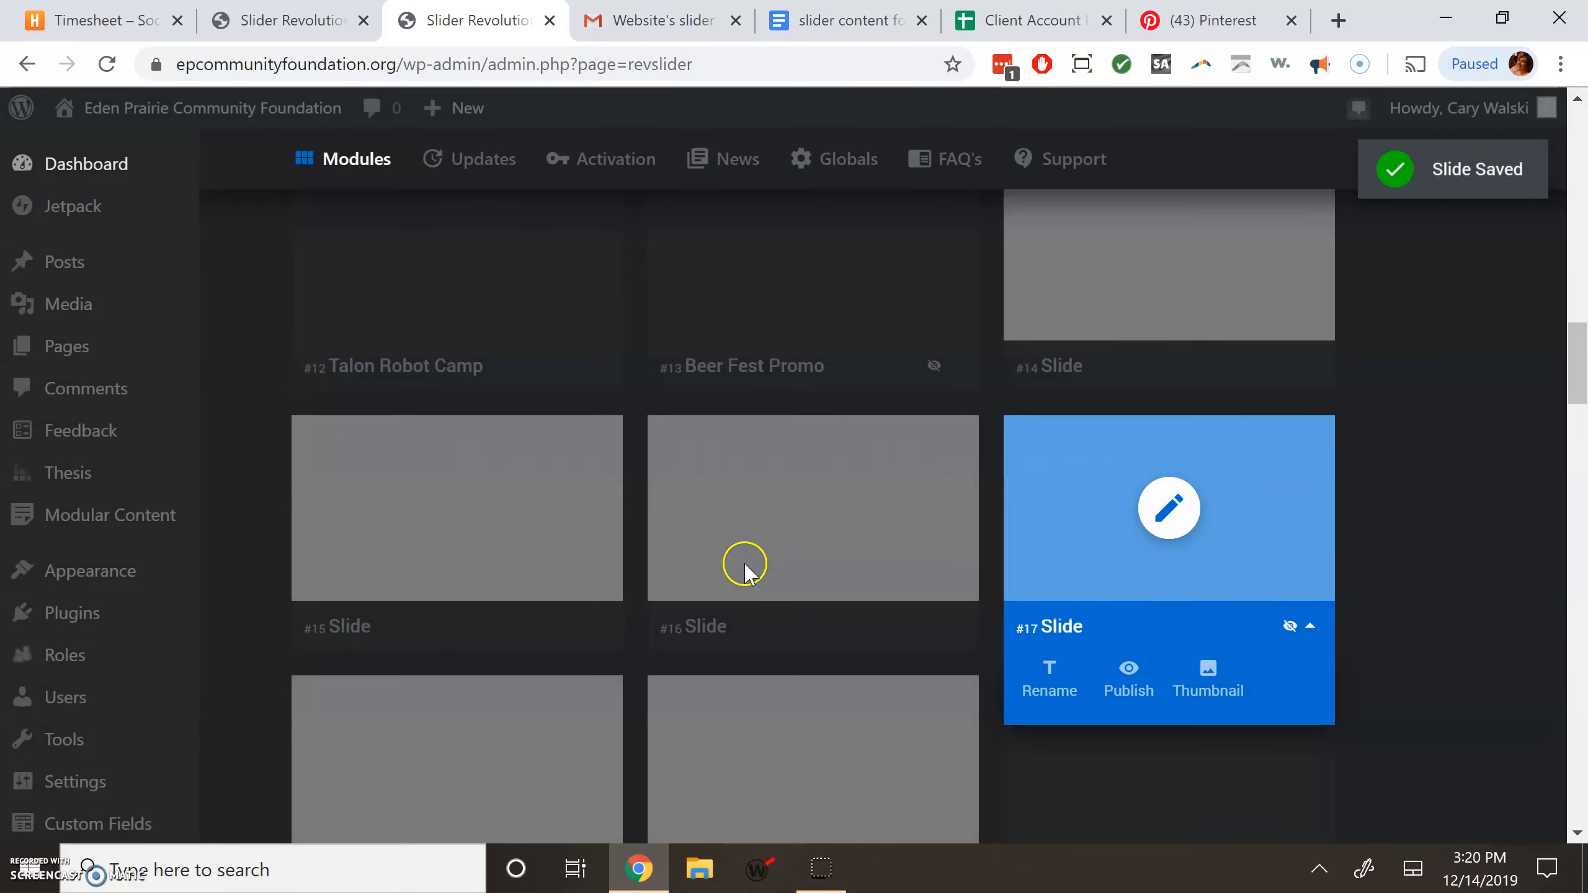
# Unpublish the New Slide - 12.14.19 in third position
pyautogui.scroll(4, 1412, 504)
pyautogui.scroll(-9, 1407, 507)
pyautogui.scroll(-4, 1404, 517)
pyautogui.scroll(20, 1187, 595)
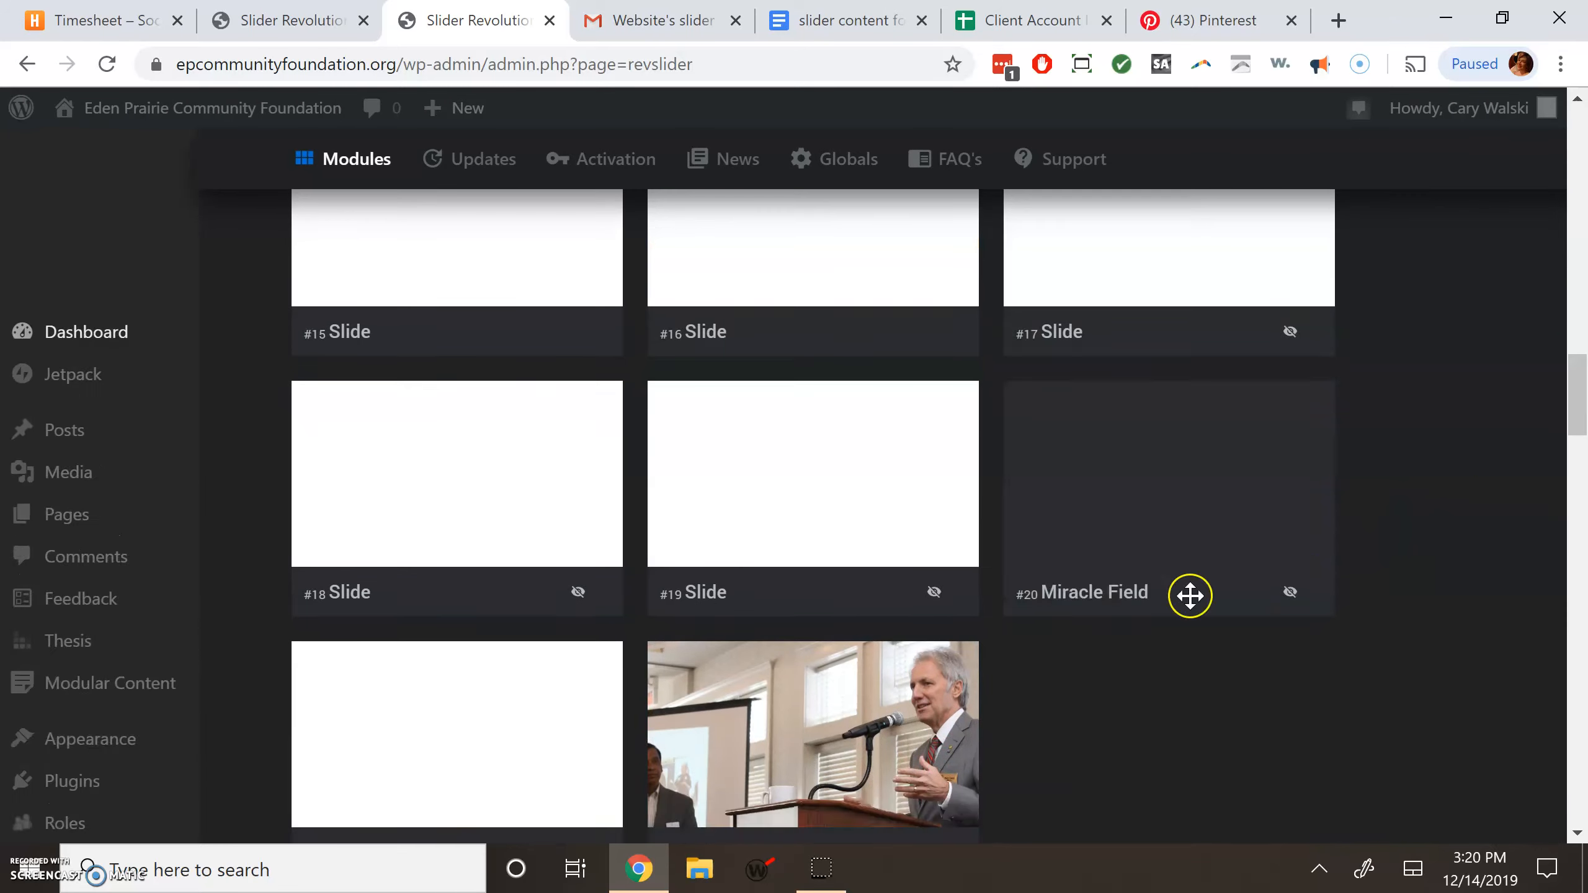
pyautogui.scroll(-2, 1119, 620)
pyautogui.scroll(6, 1110, 621)
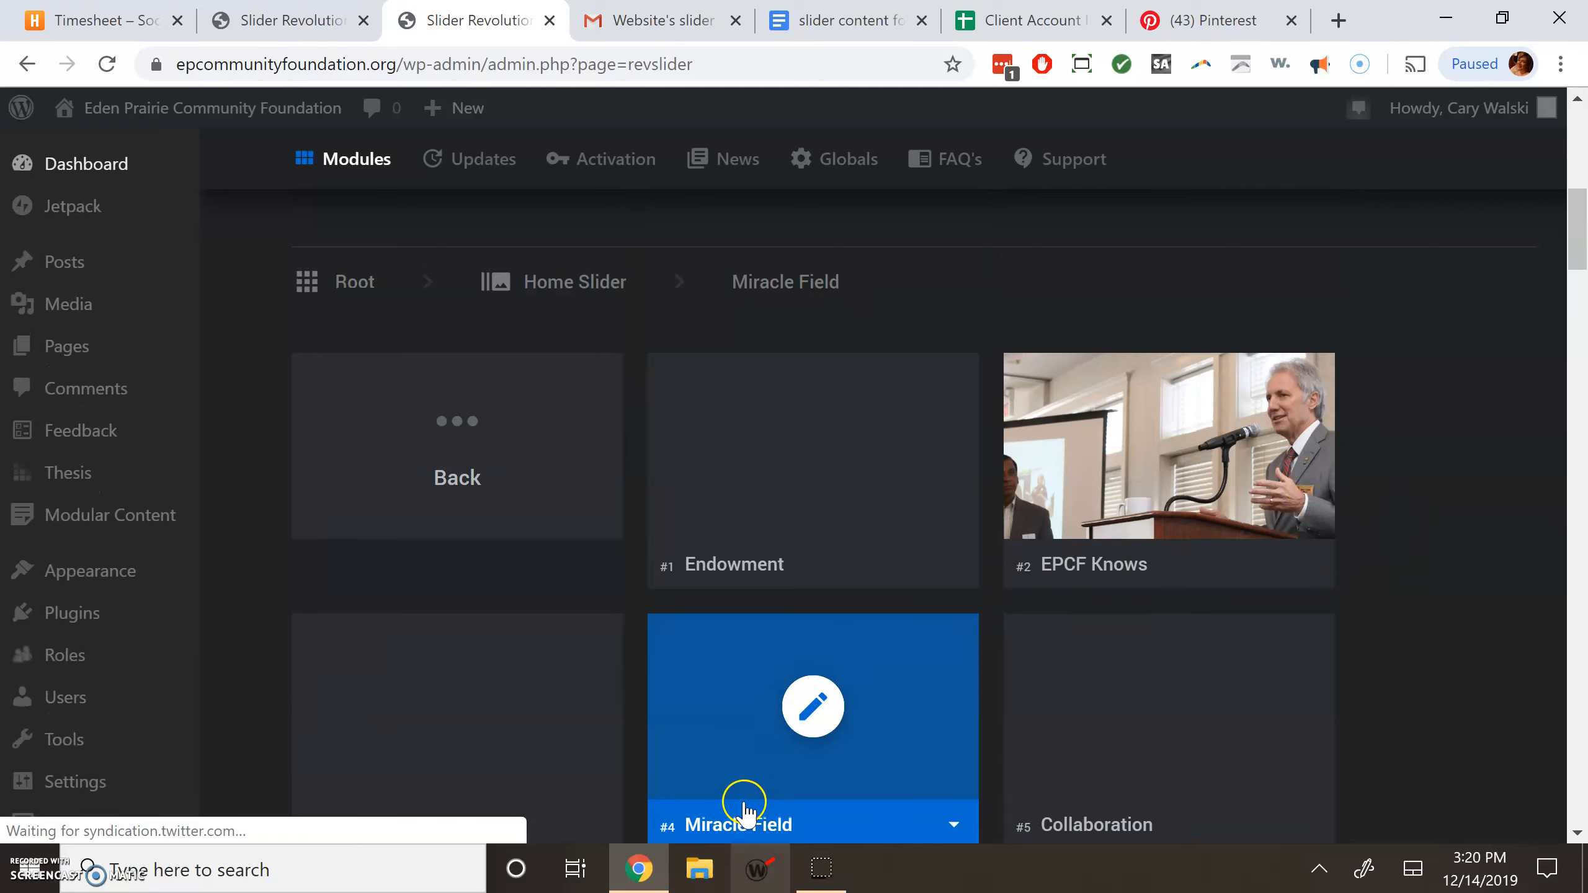
pyautogui.scroll(-5, 729, 769)
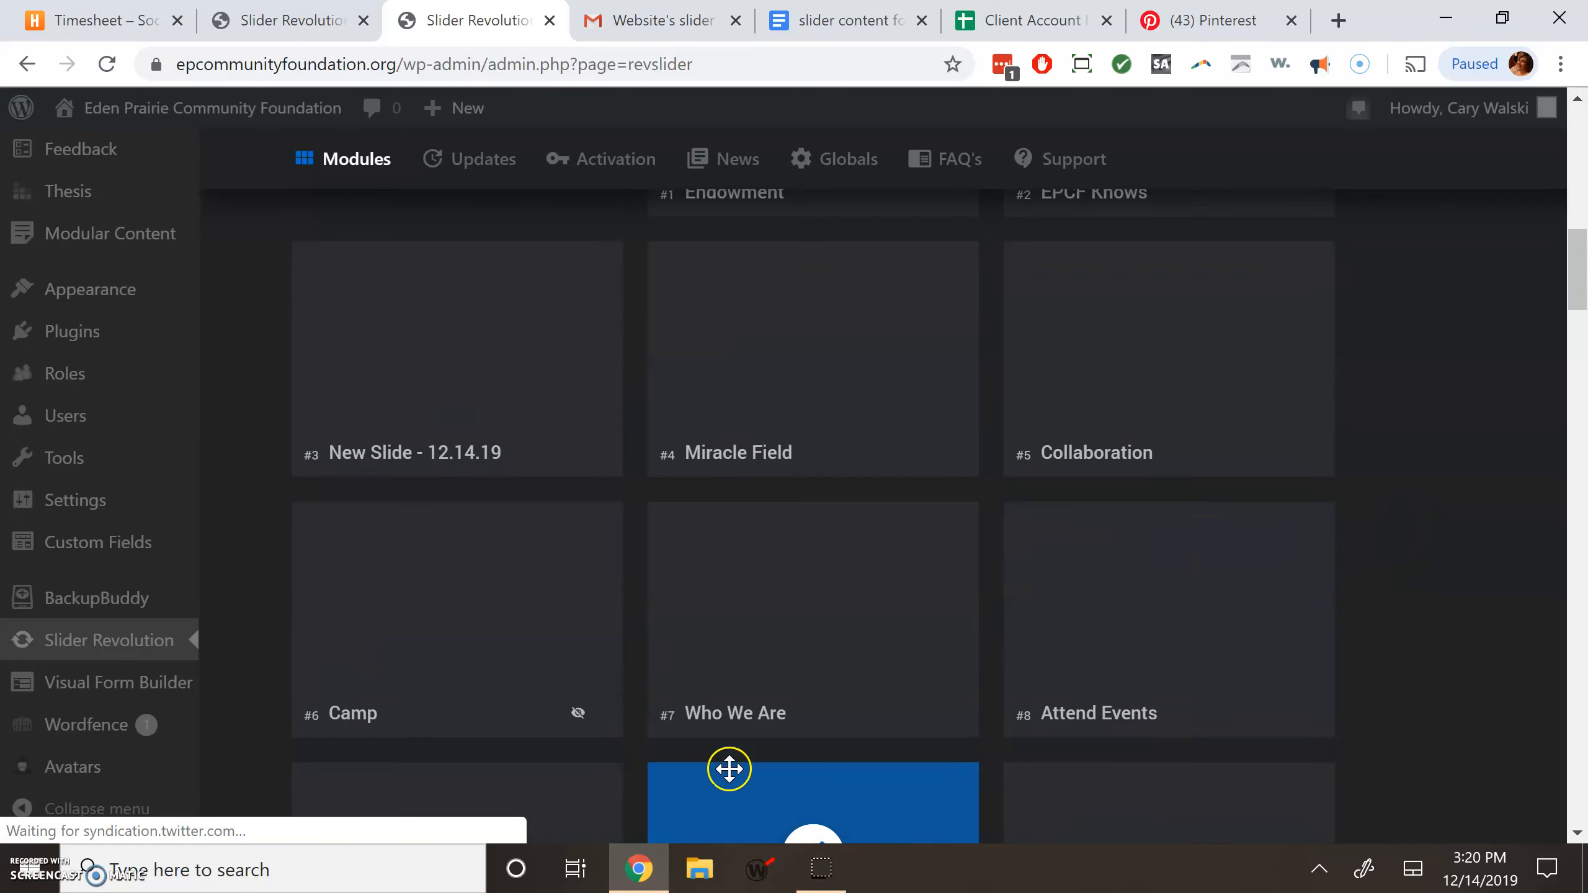
pyautogui.click(595, 455)
pyautogui.click(395, 517)
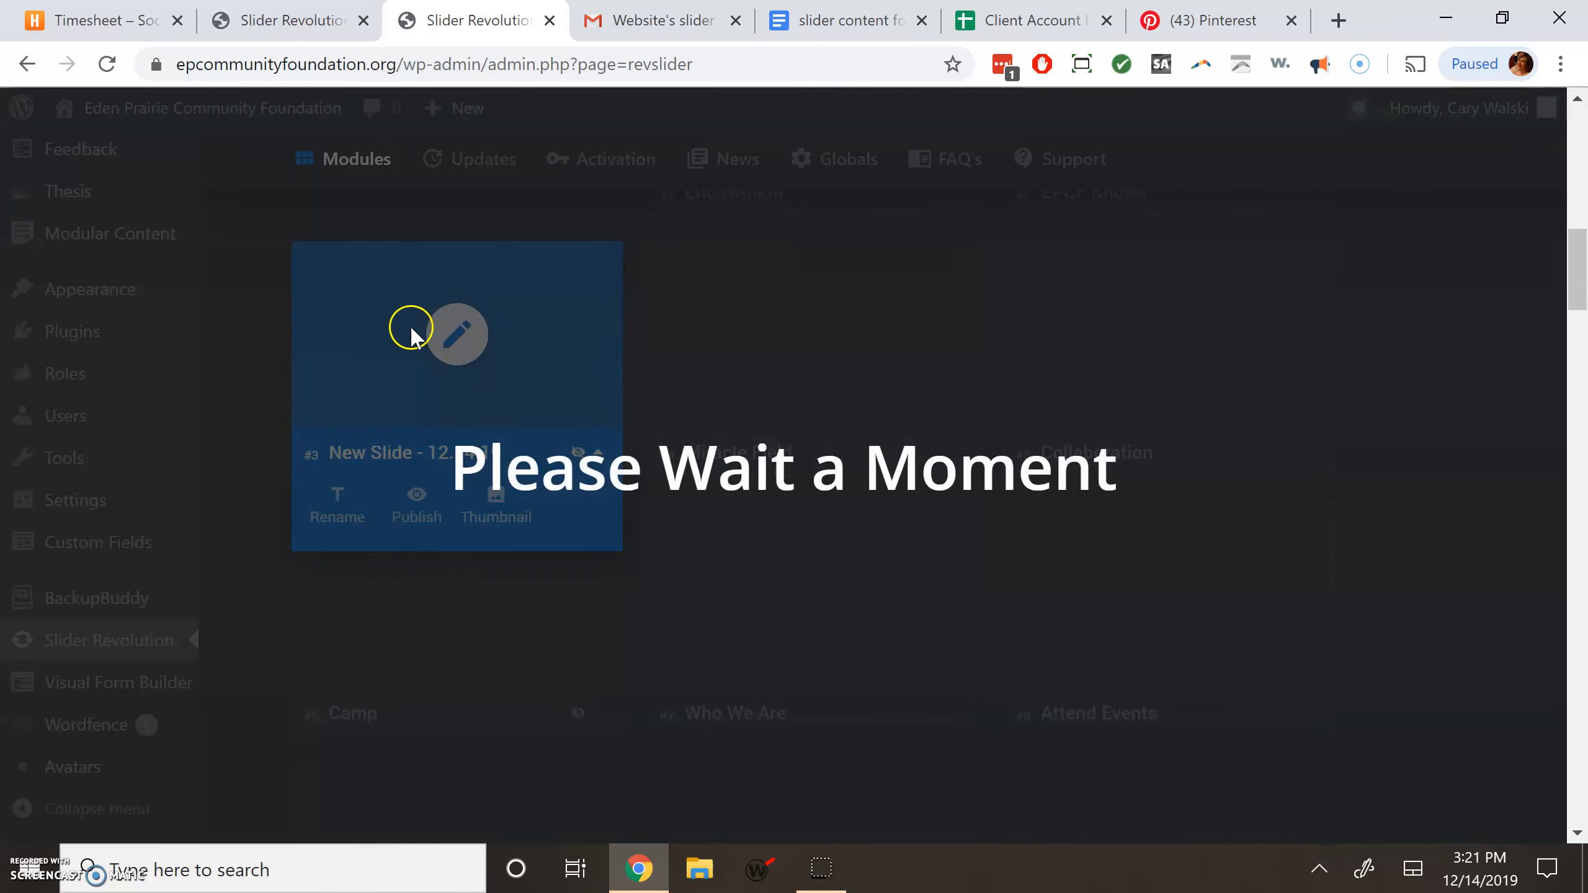
# Move the unpublished New Slide - 12.14.19 from third position to the end of the slide list
pyautogui.scroll(-15, 423, 800)
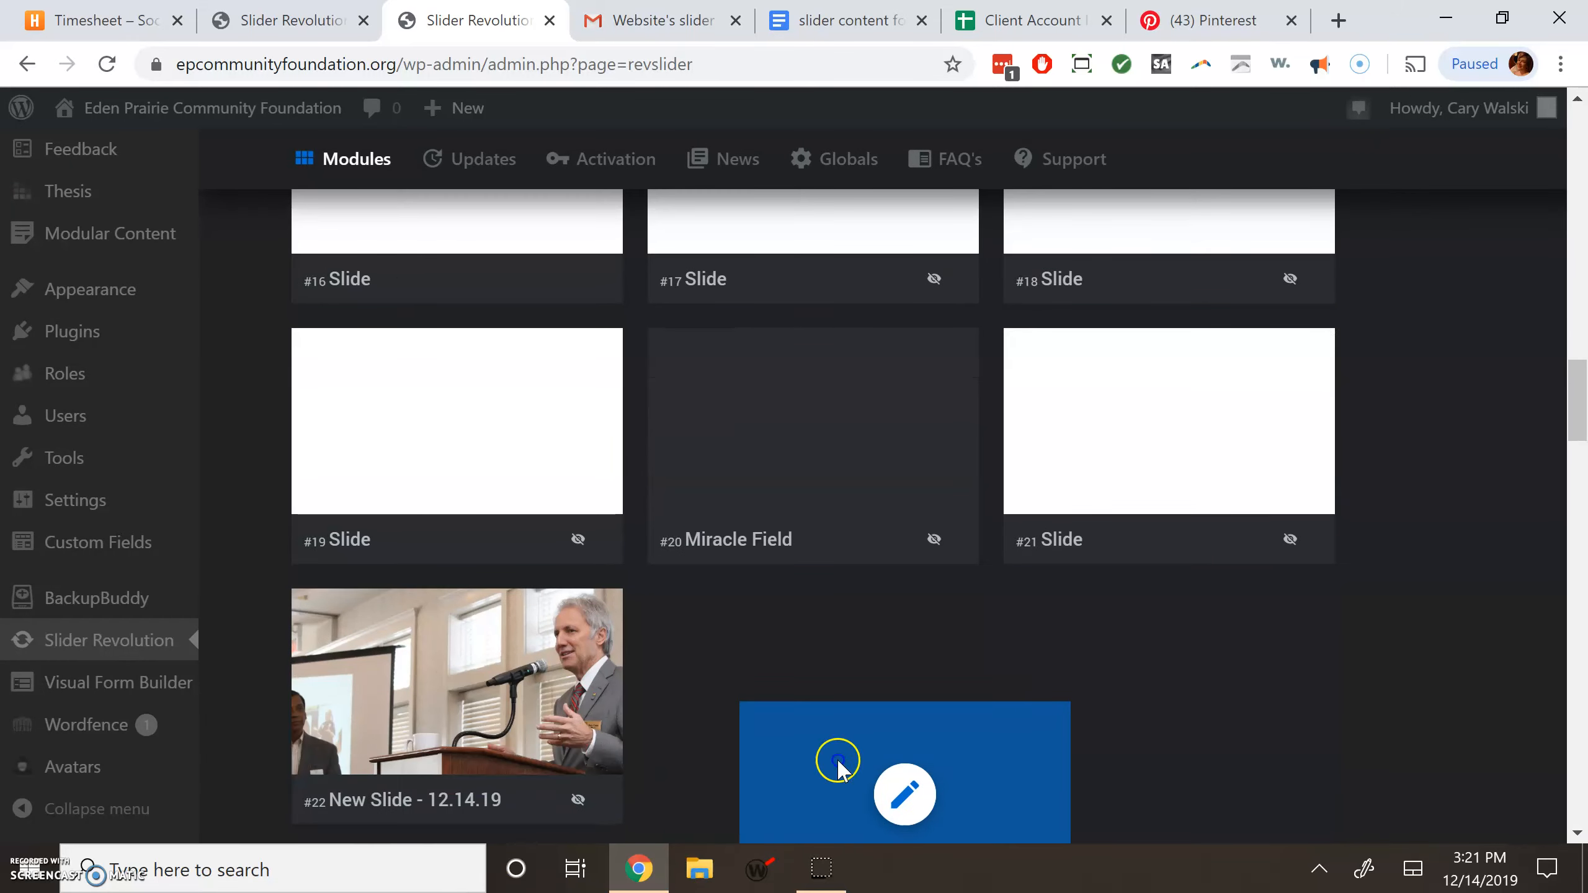
pyautogui.moveTo(838, 760); pyautogui.dragTo(855, 724)
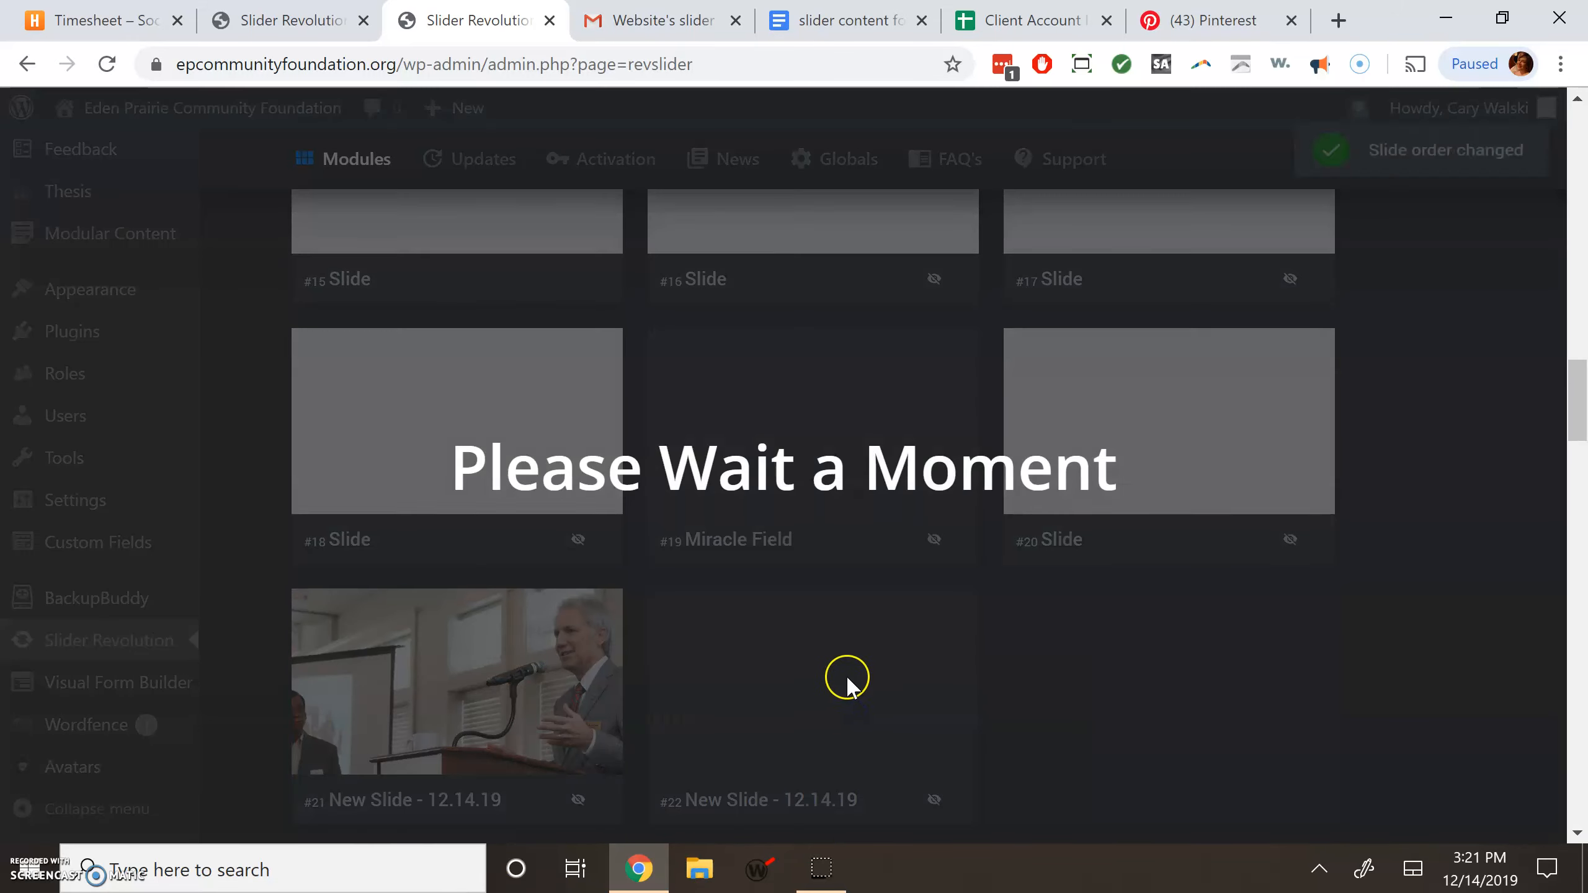
# Open the live Eden Prairie Community Foundation site in place of the module overview and close the slide editor's browser tab
pyautogui.scroll(8, 825, 670)
pyautogui.scroll(15, 814, 677)
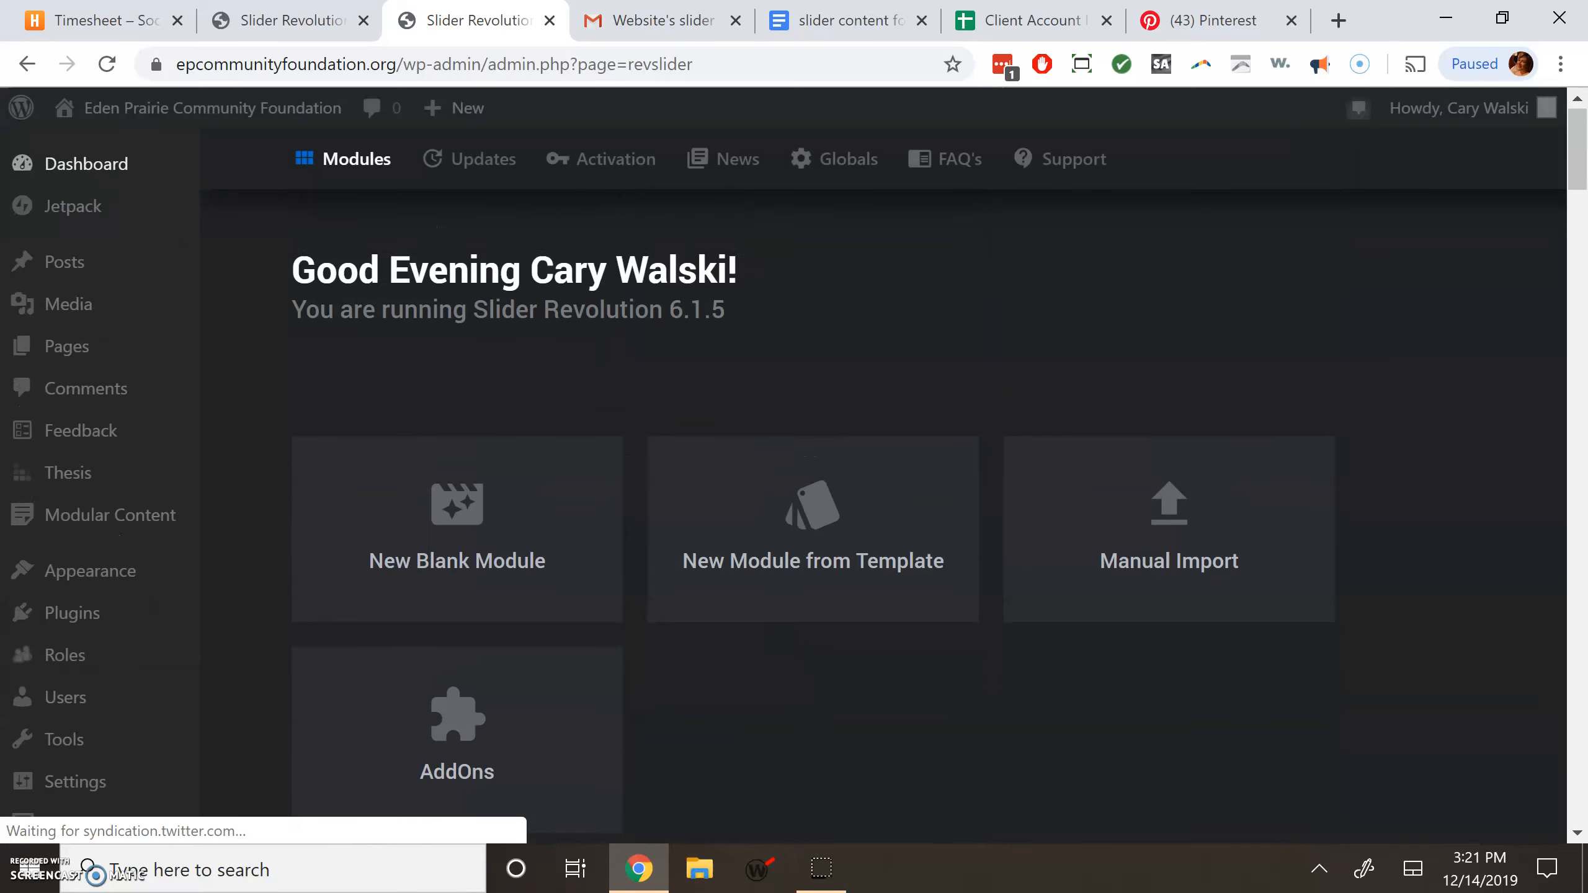
pyautogui.click(322, 18)
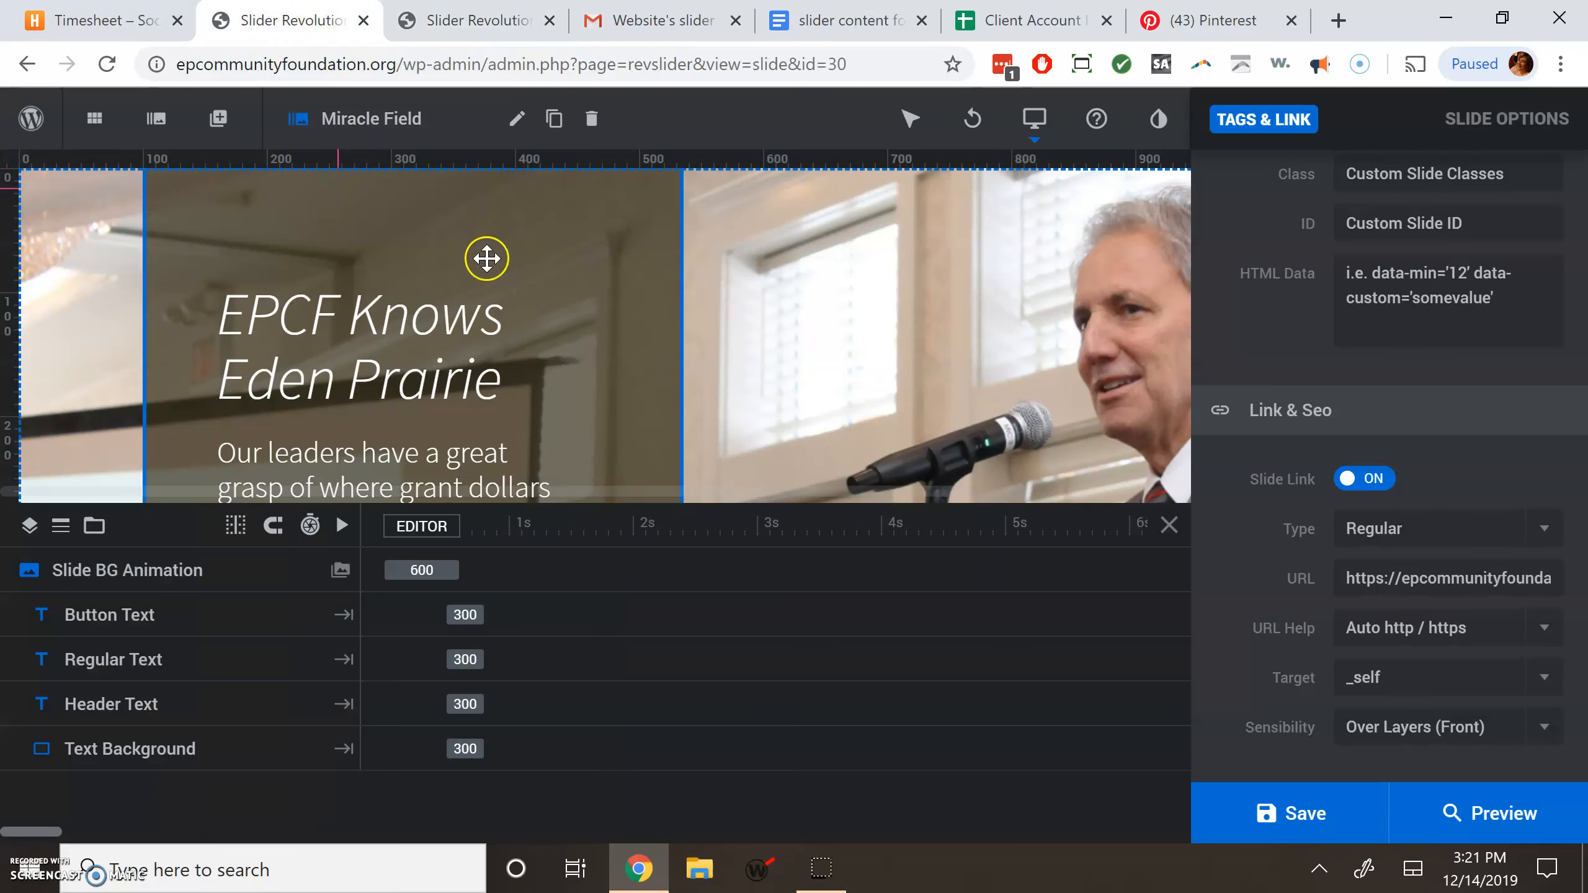
pyautogui.click(475, 20)
pyautogui.moveTo(180, 109)
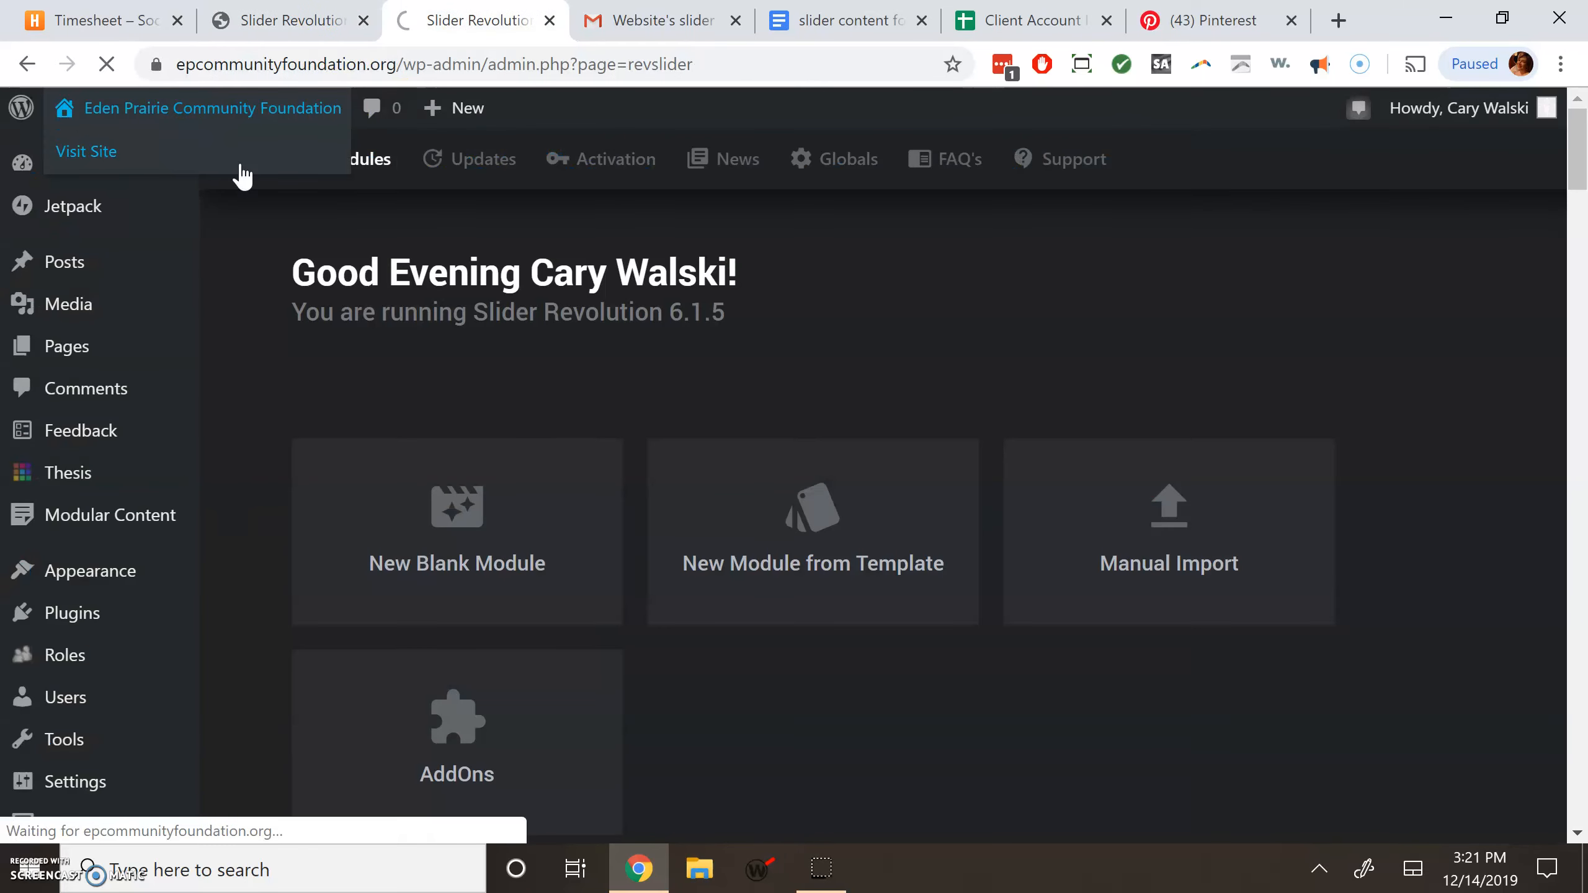
pyautogui.click(356, 19)
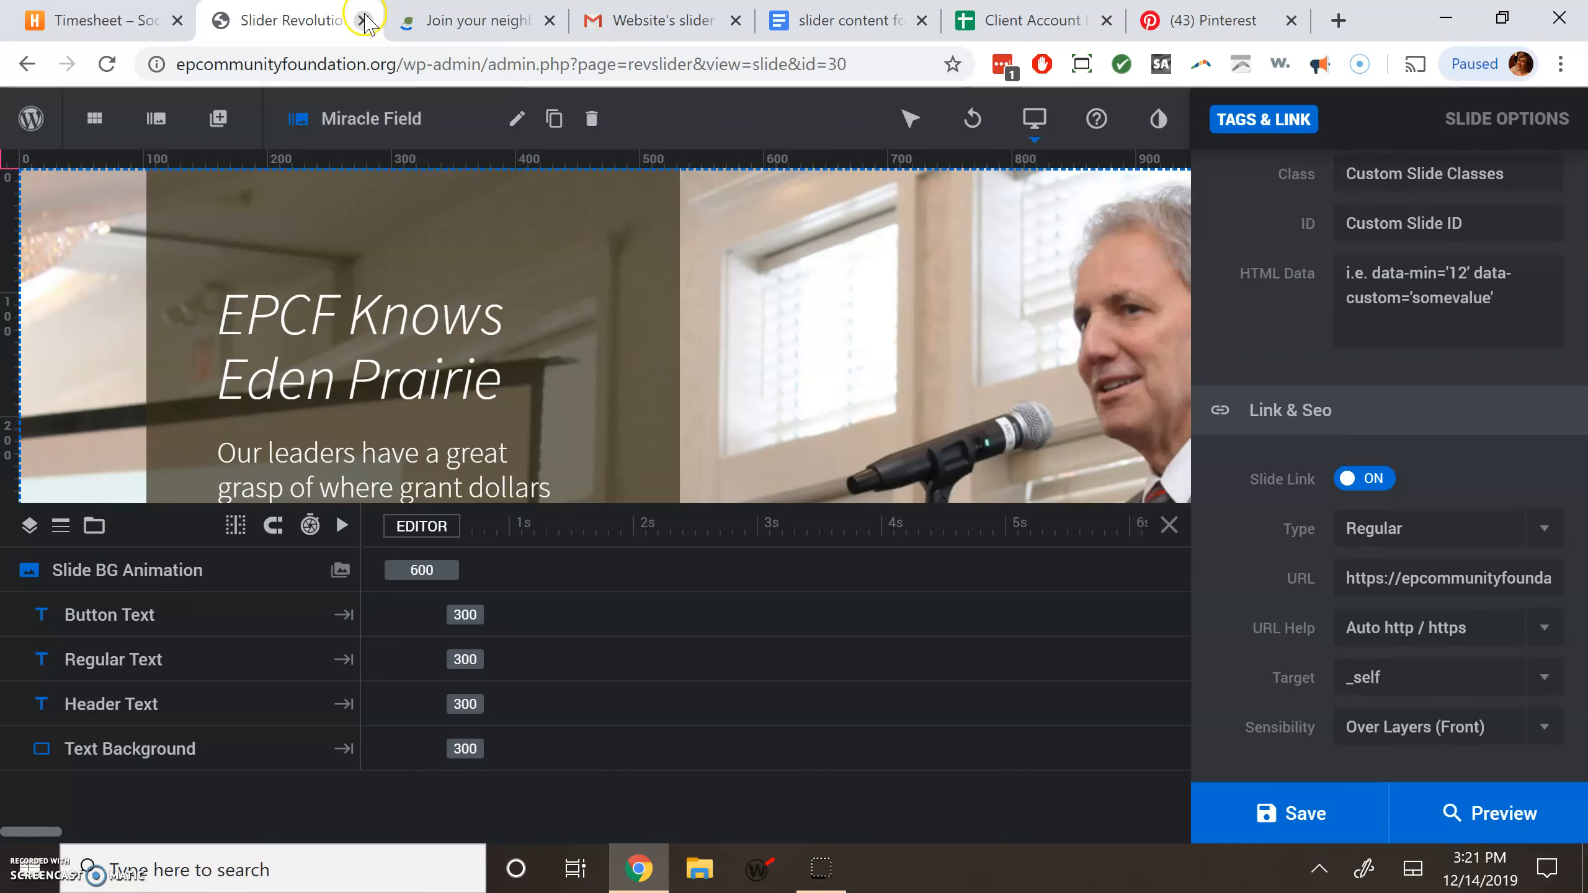
pyautogui.click(365, 21)
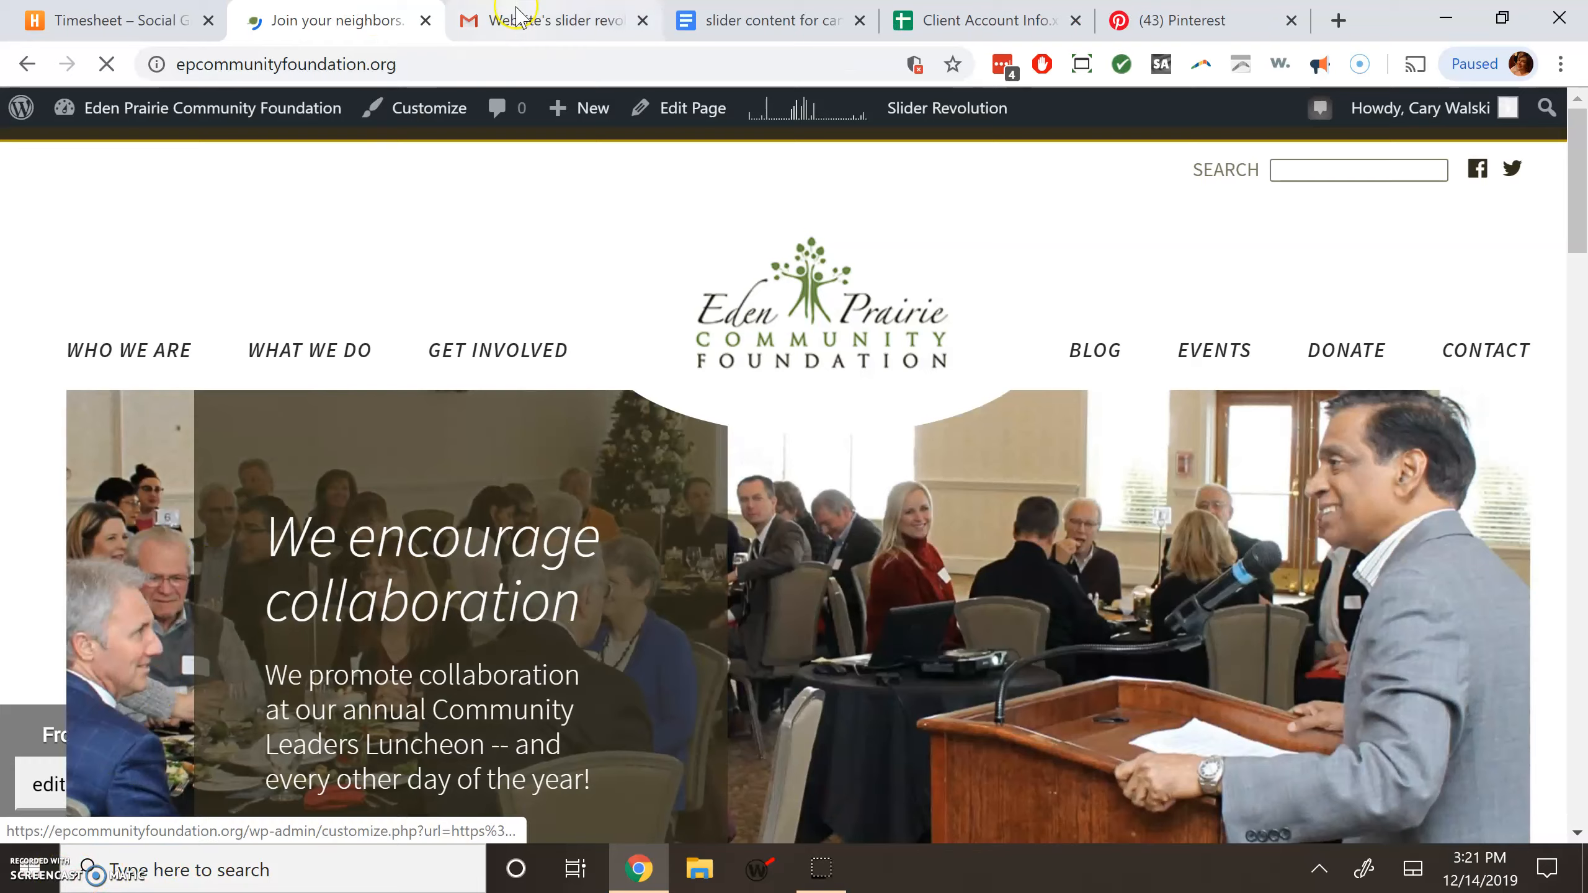
# Advance through the homepage slider one slide at a time to check the new "EPCF Knows Eden Prairie" slide
pyautogui.scroll(-3, 1337, 432)
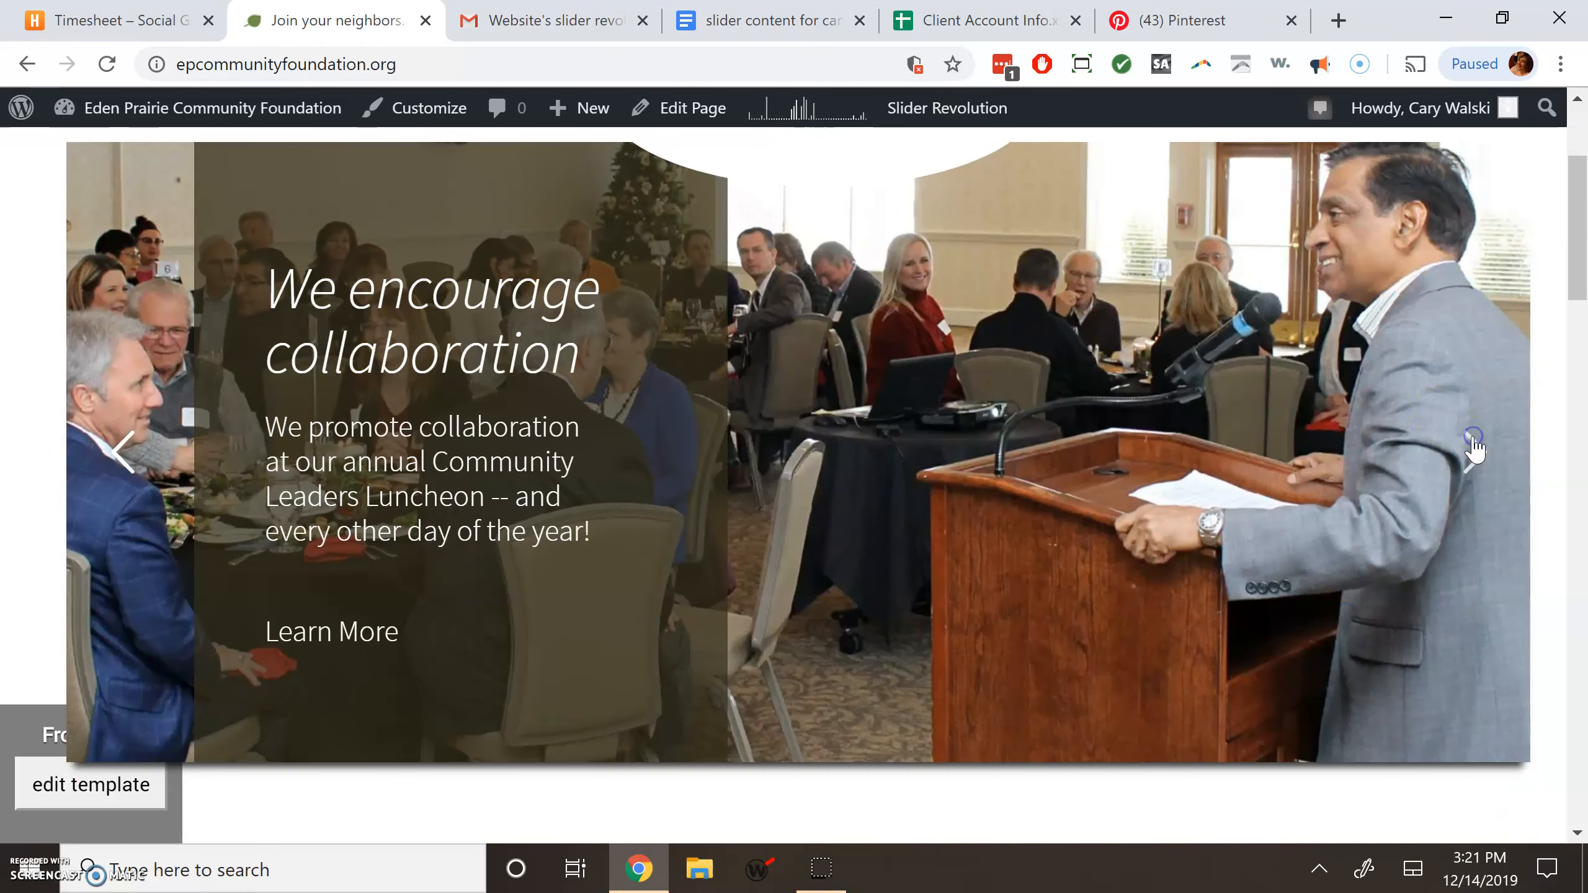
pyautogui.click(1471, 446)
pyautogui.click(1473, 447)
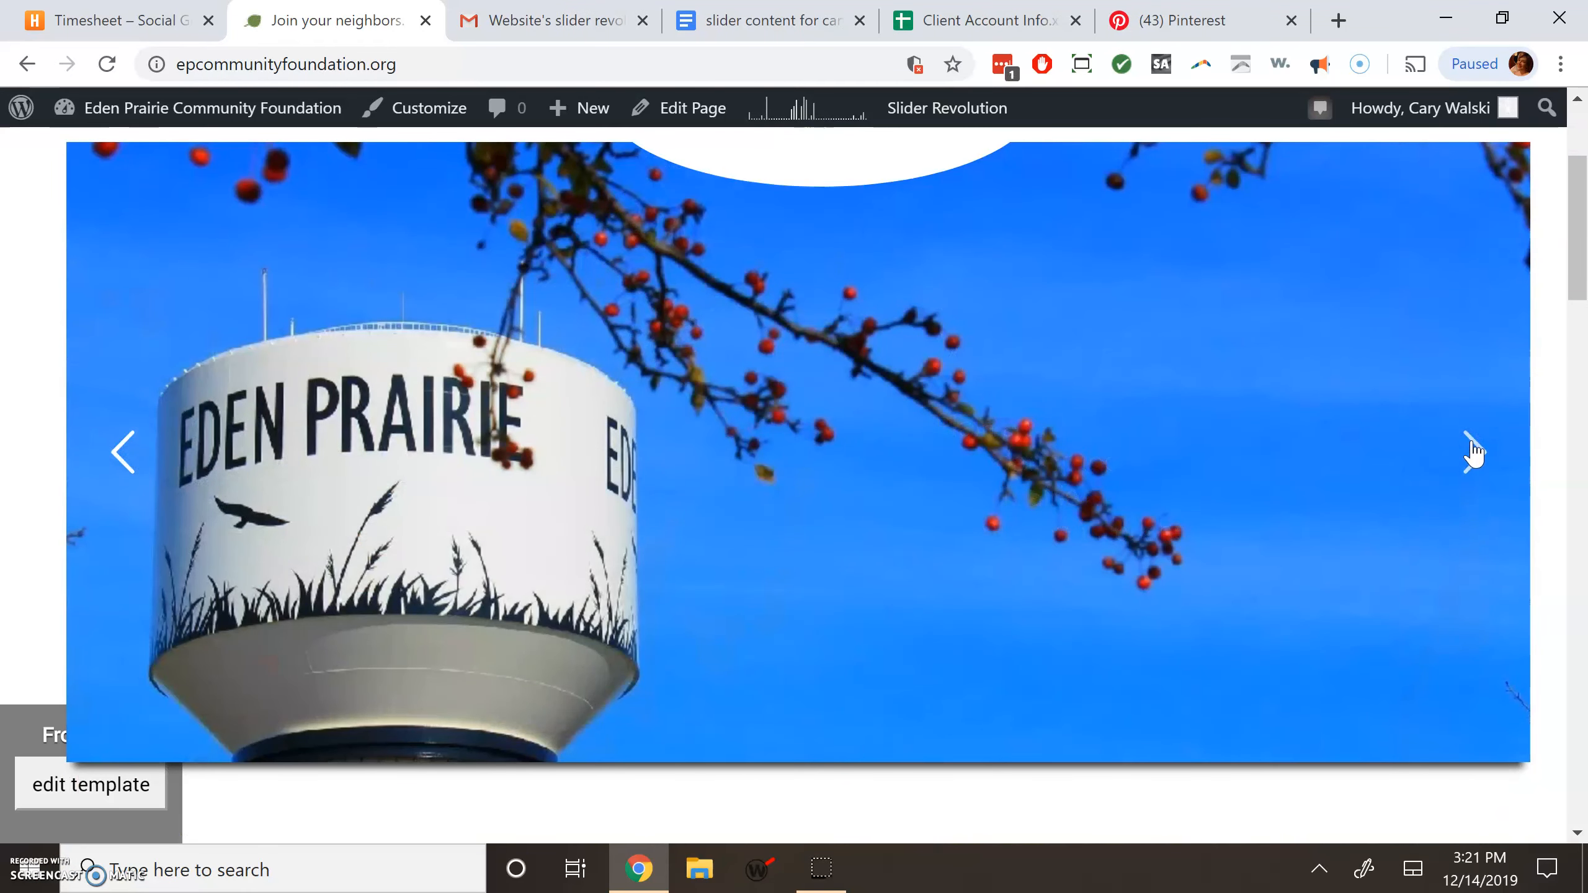
pyautogui.click(1473, 445)
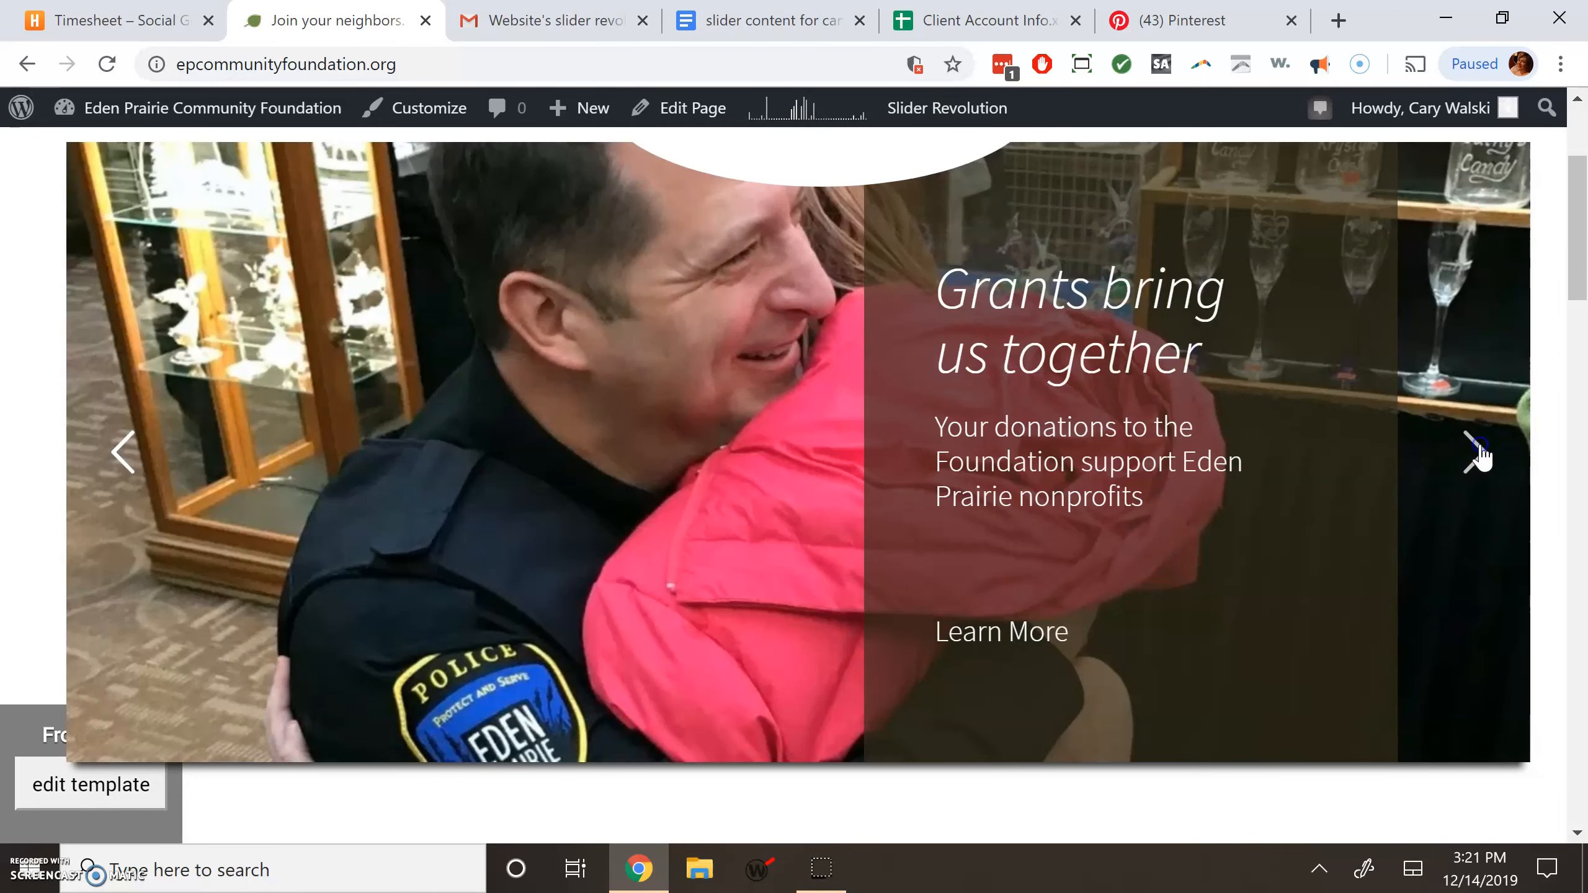
pyautogui.click(1477, 450)
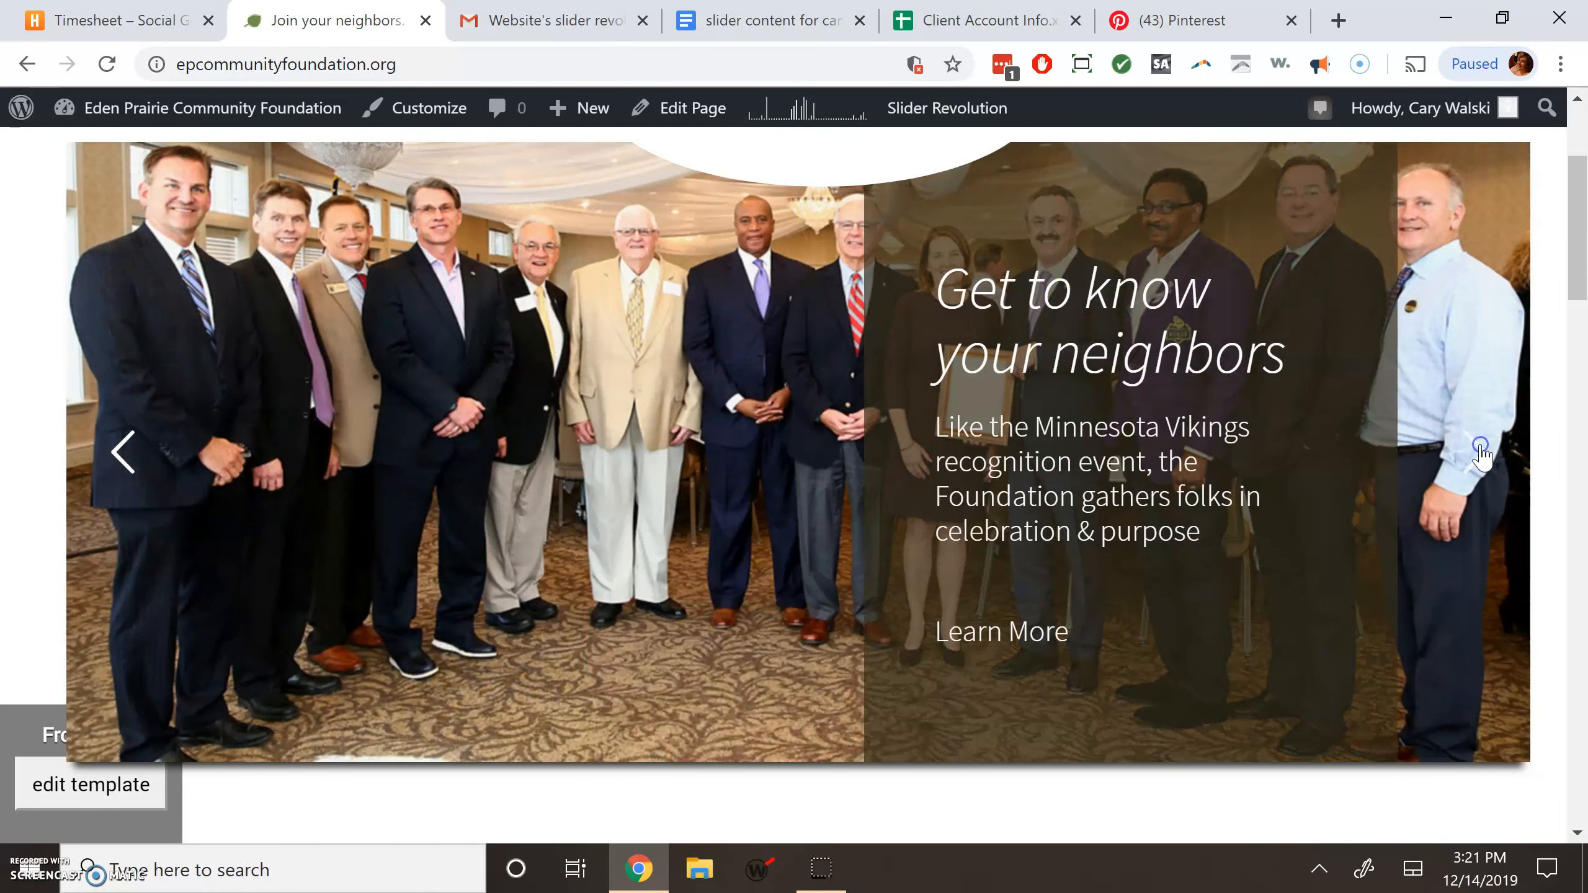
pyautogui.click(1478, 447)
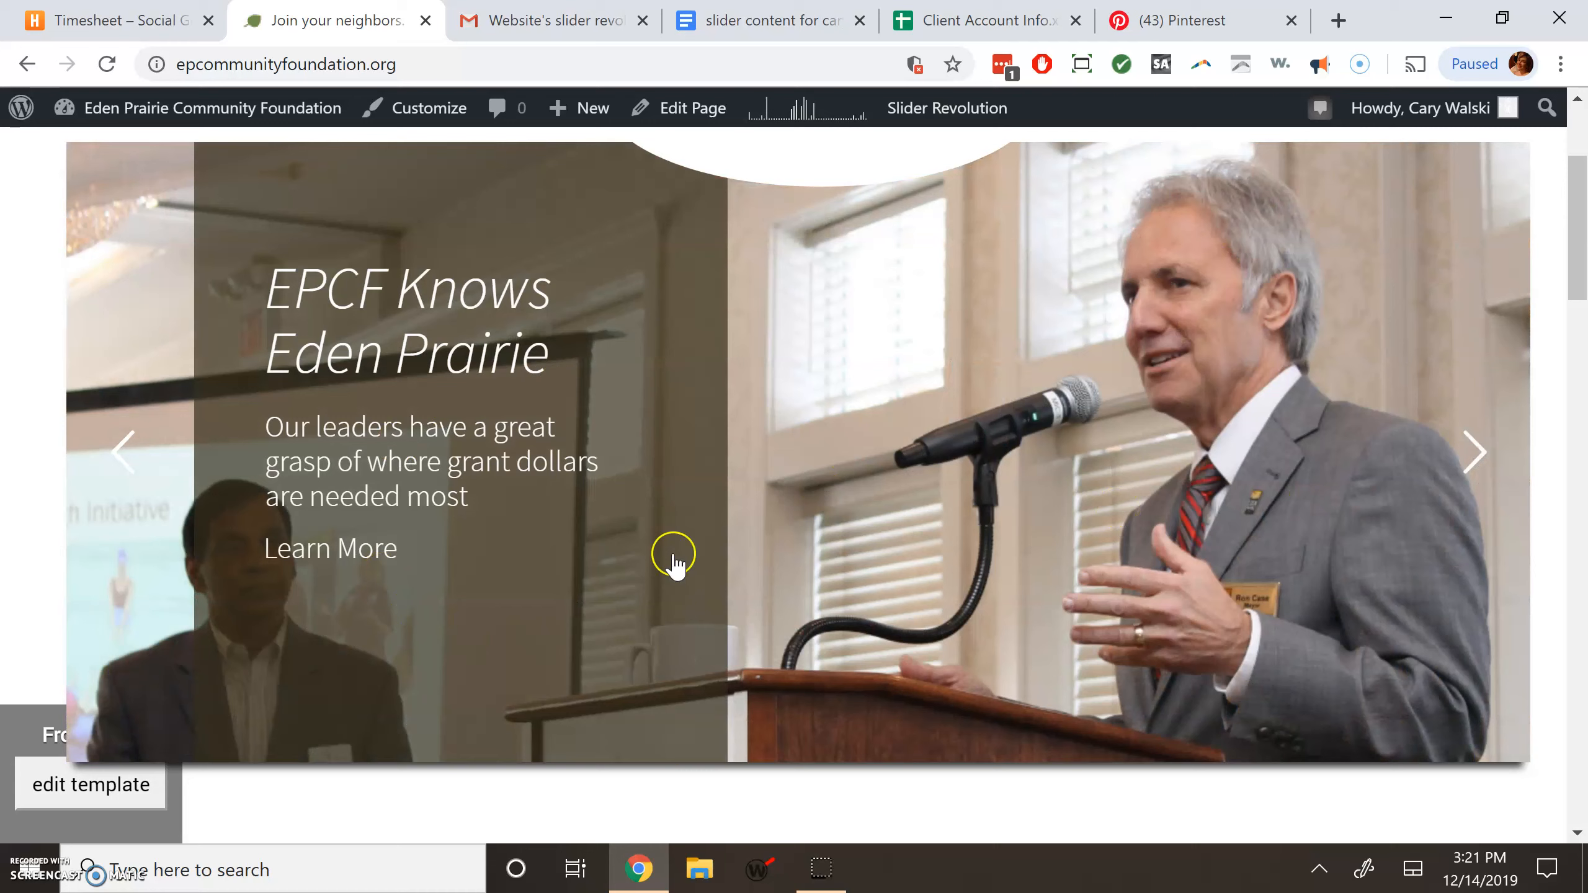